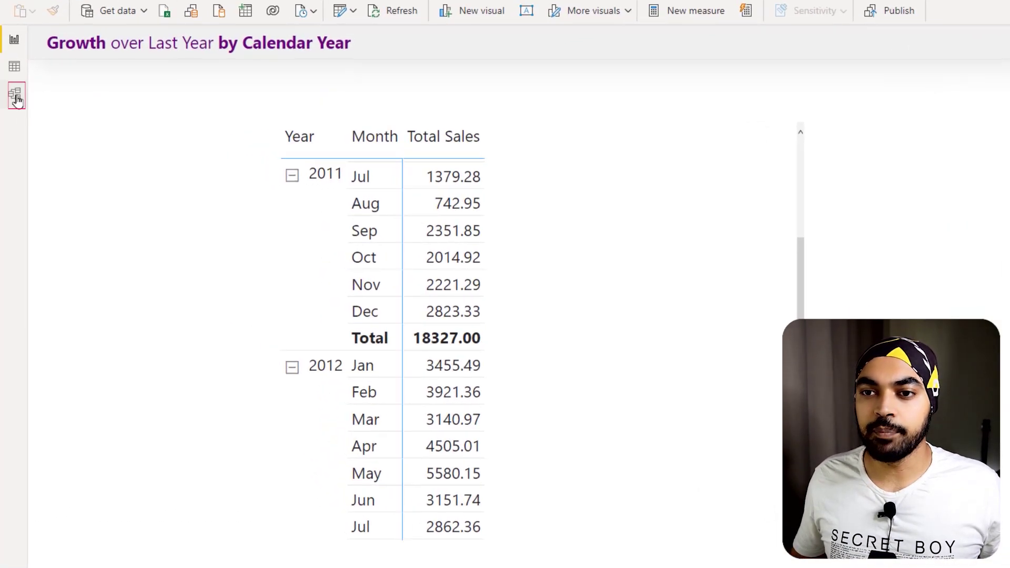
# - Examine the data model's Products, Calendar and Sales tables and the relationships linking them, marking each table with annotations
pyautogui.click(16, 100)
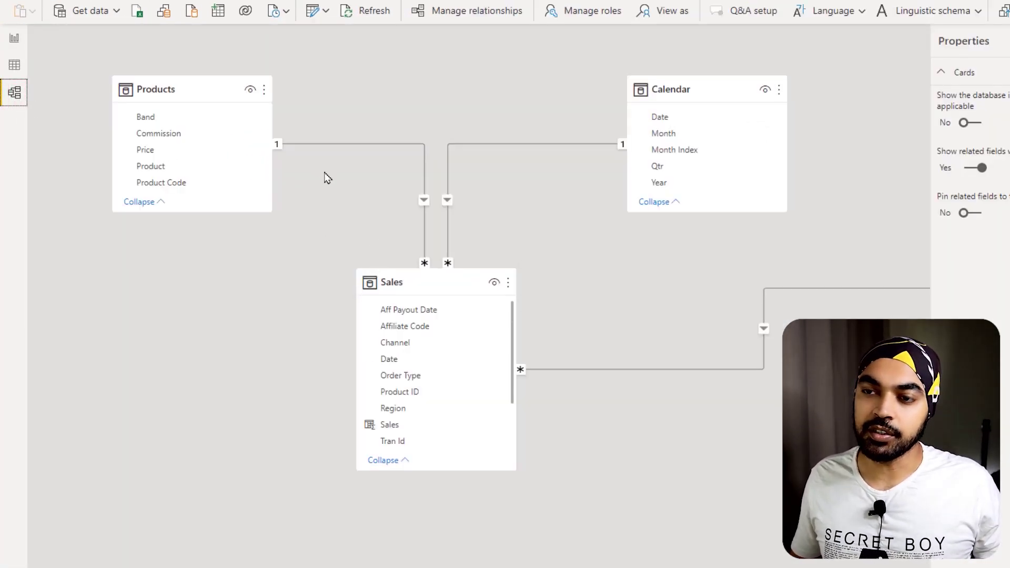
pyautogui.moveTo(214, 130)
pyautogui.mouseDown()
pyautogui.moveTo(216, 140)
pyautogui.moveTo(259, 109)
pyautogui.mouseUp()
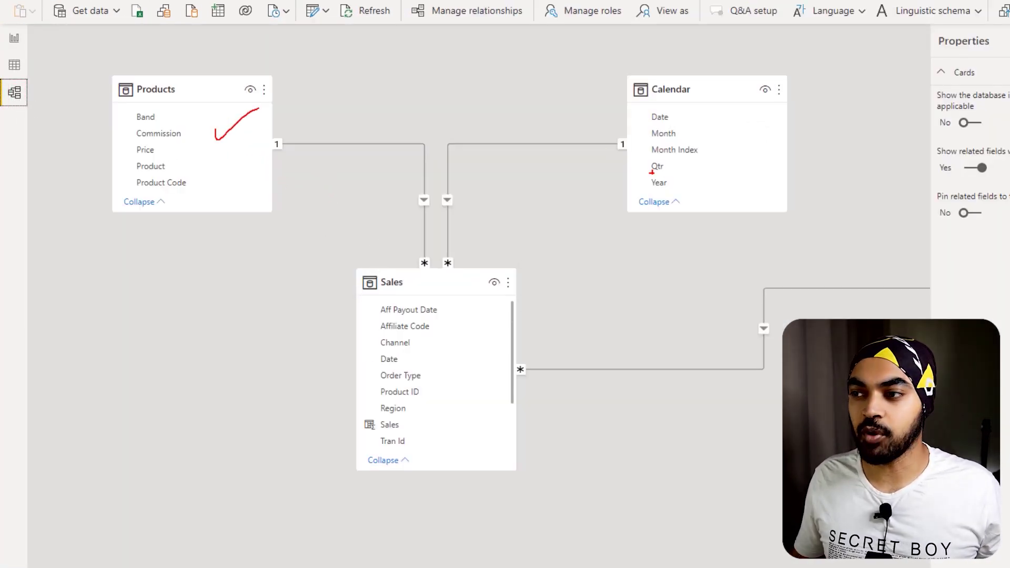
pyautogui.moveTo(693, 149); pyautogui.dragTo(698, 156)
pyautogui.moveTo(697, 156); pyautogui.dragTo(722, 138)
pyautogui.moveTo(472, 301); pyautogui.dragTo(500, 286)
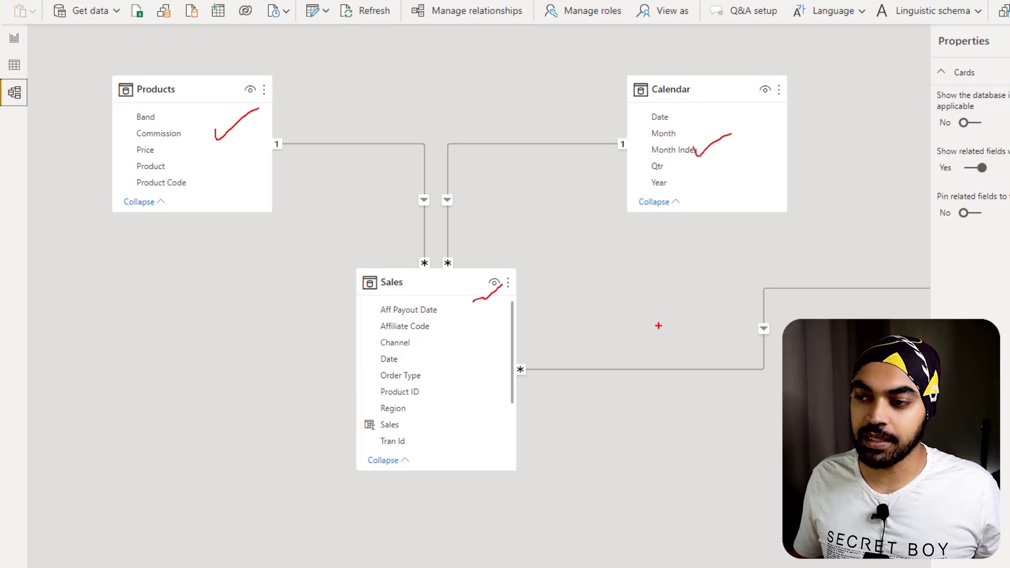
pyautogui.moveTo(655, 329)
pyautogui.mouseDown()
pyautogui.moveTo(748, 274)
pyautogui.moveTo(759, 284)
pyautogui.mouseUp()
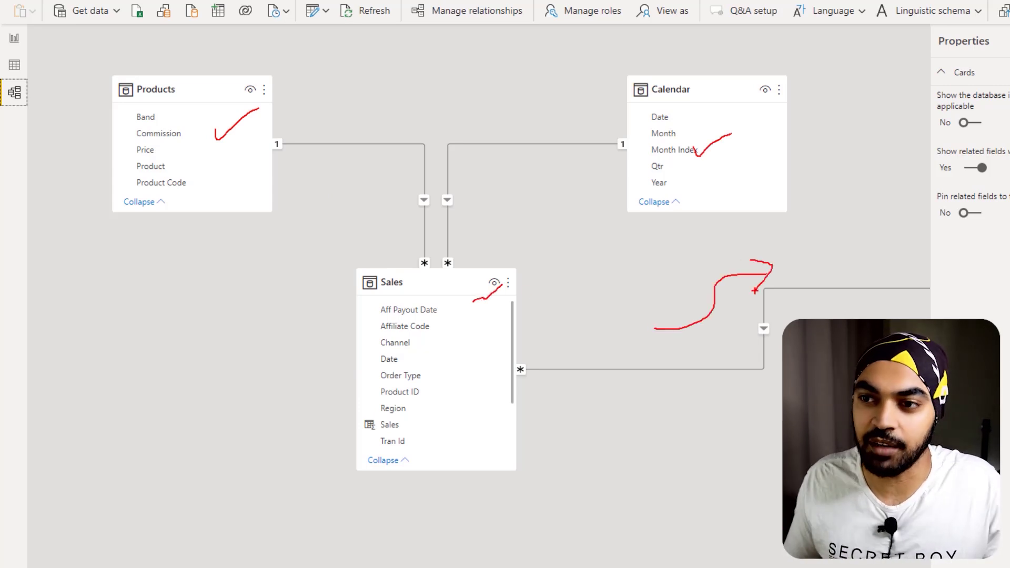
pyautogui.press('e')
pyautogui.moveTo(691, 80)
pyautogui.mouseDown()
pyautogui.moveTo(622, 96)
pyautogui.moveTo(631, 176)
pyautogui.moveTo(752, 182)
pyautogui.moveTo(730, 84)
pyautogui.moveTo(700, 78)
pyautogui.mouseUp()
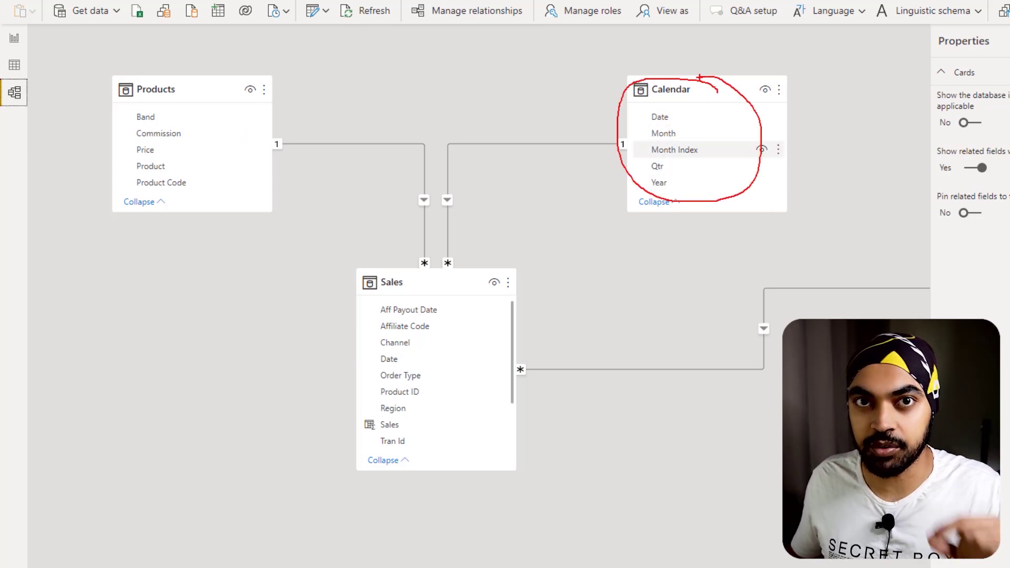
pyautogui.moveTo(237, 157); pyautogui.dragTo(284, 151)
pyautogui.moveTo(456, 379); pyautogui.dragTo(505, 350)
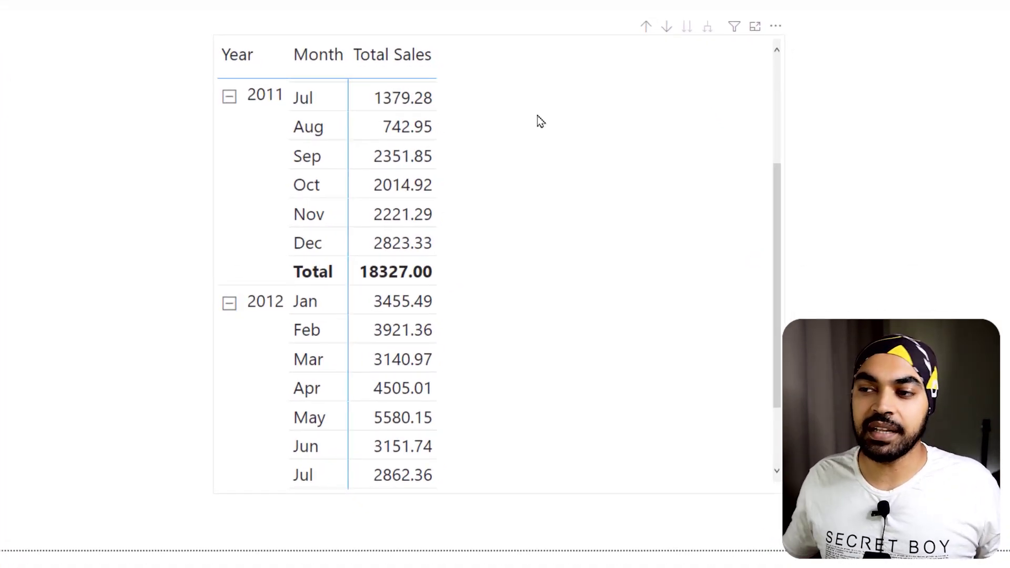
# - Examine the monthly Total Sales in the report matrix, marking the 2011 months and the January 2012 value
pyautogui.moveTo(339, 88)
pyautogui.mouseDown()
pyautogui.moveTo(430, 213)
pyautogui.moveTo(431, 243)
pyautogui.mouseUp()
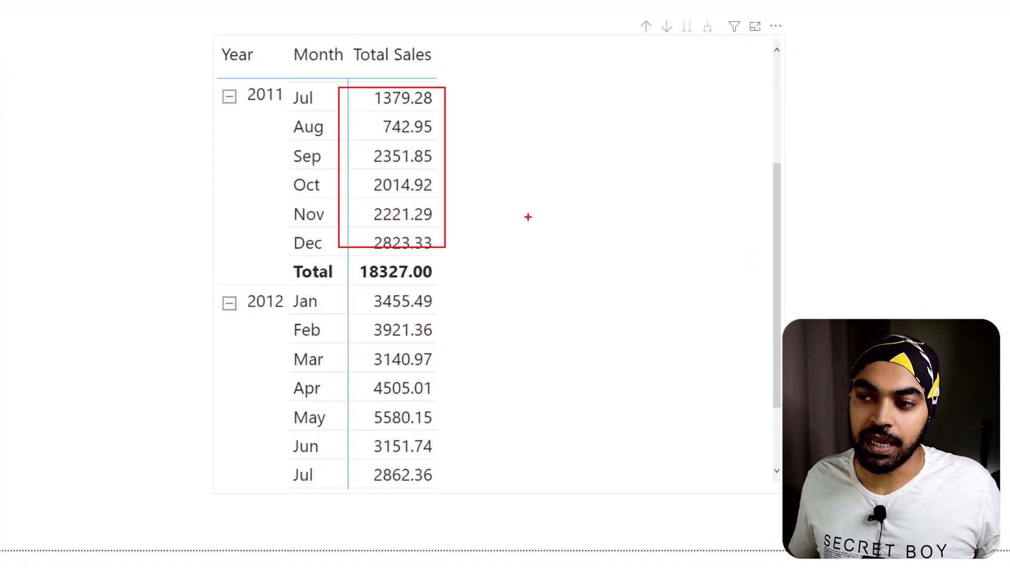
pyautogui.press('Escape')
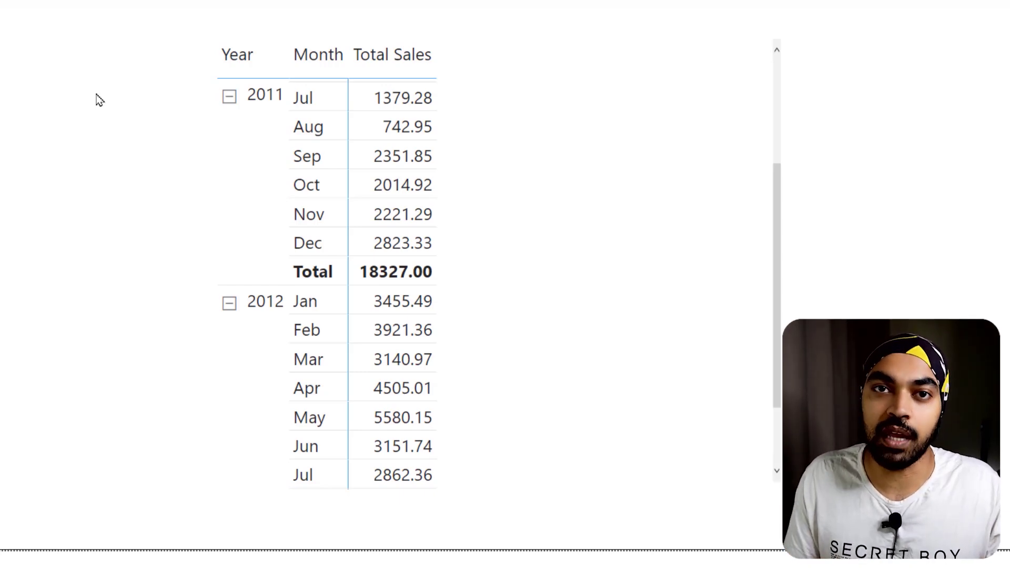
pyautogui.scroll(-2, 304, 203)
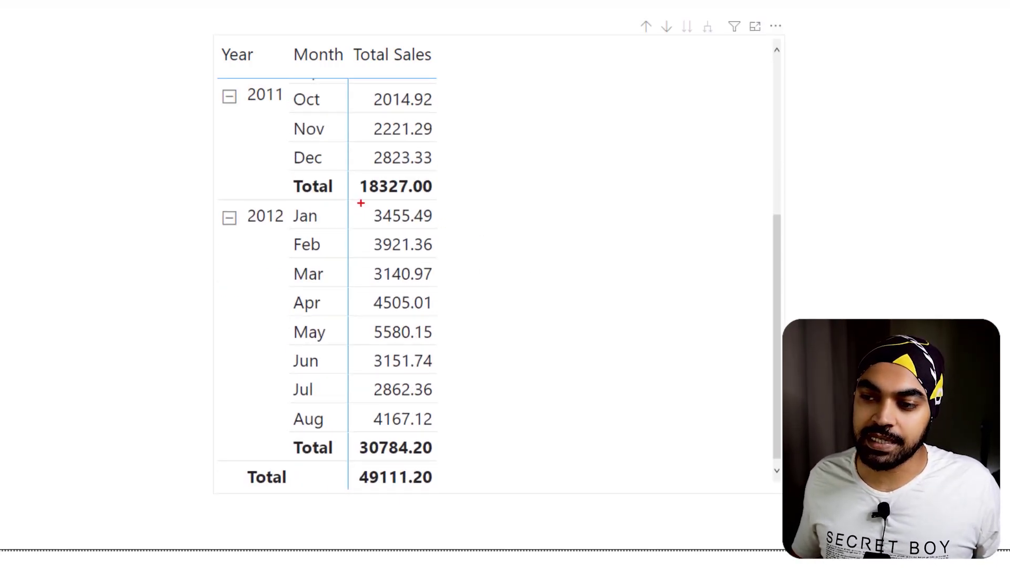
pyautogui.moveTo(360, 202)
pyautogui.mouseDown()
pyautogui.moveTo(442, 228)
pyautogui.moveTo(439, 215)
pyautogui.moveTo(466, 208)
pyautogui.mouseUp()
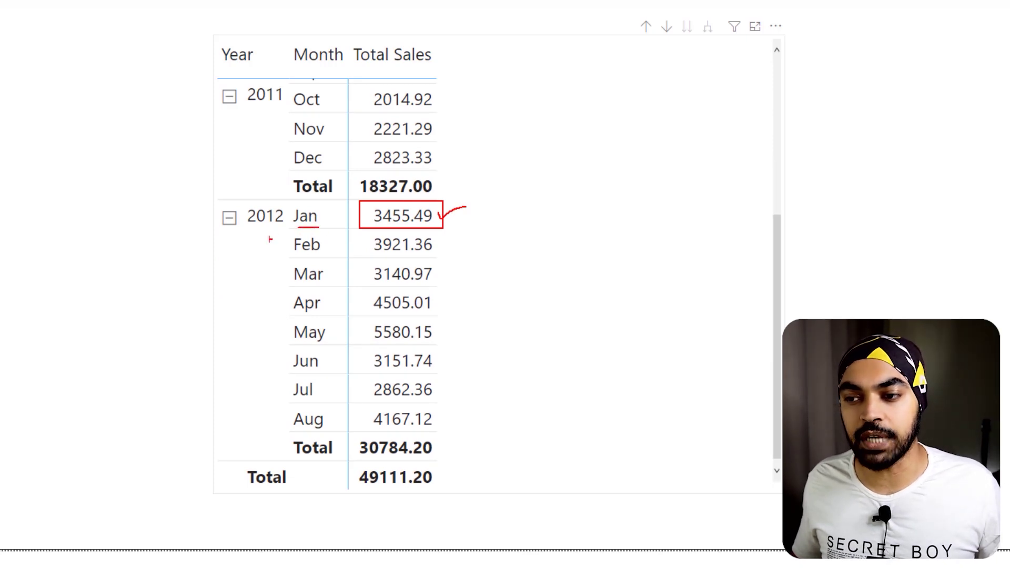
pyautogui.moveTo(250, 231); pyautogui.dragTo(277, 230)
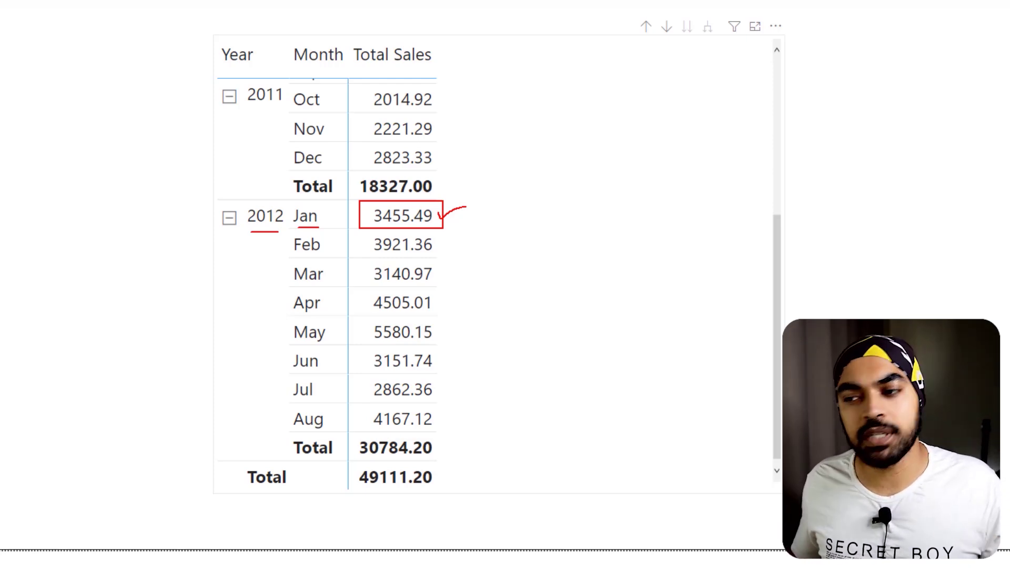
pyautogui.moveTo(427, 203)
pyautogui.mouseDown()
pyautogui.moveTo(367, 215)
pyautogui.moveTo(441, 212)
pyautogui.mouseUp()
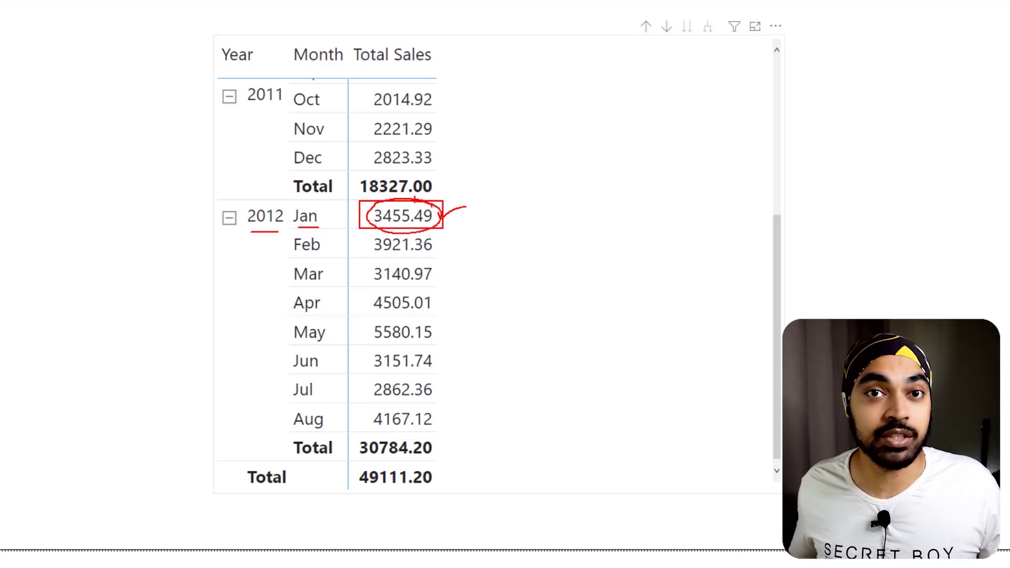
pyautogui.press('Escape')
# - Compare Total Sales for January 2011 and January 2012, sketching growth as the current value divided by last year's value minus 1
pyautogui.scroll(5, 513, 237)
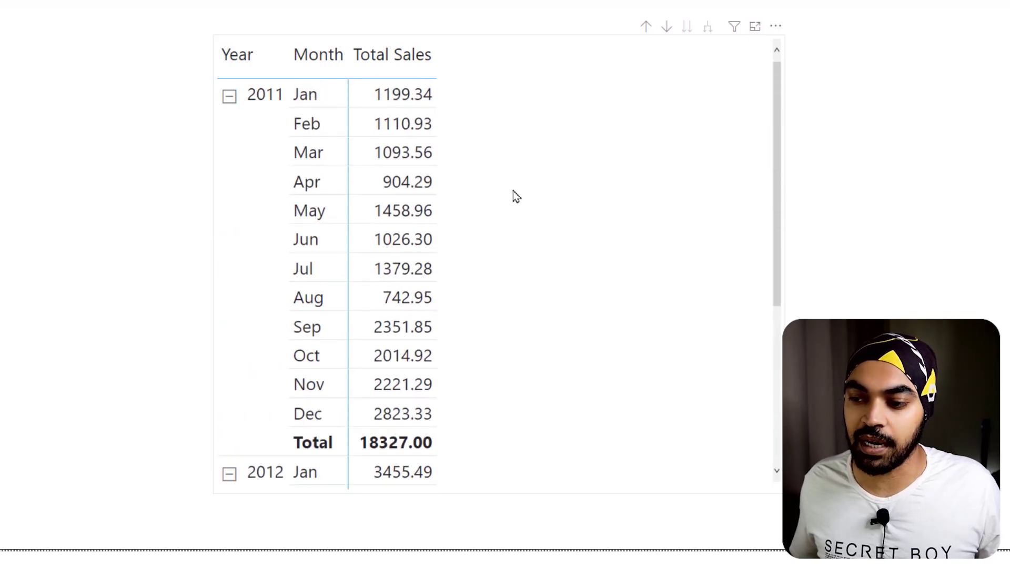
pyautogui.moveTo(370, 78)
pyautogui.mouseDown()
pyautogui.moveTo(450, 115)
pyautogui.moveTo(470, 92)
pyautogui.mouseUp()
pyautogui.moveTo(361, 455)
pyautogui.mouseDown()
pyautogui.moveTo(436, 489)
pyautogui.moveTo(448, 462)
pyautogui.mouseUp()
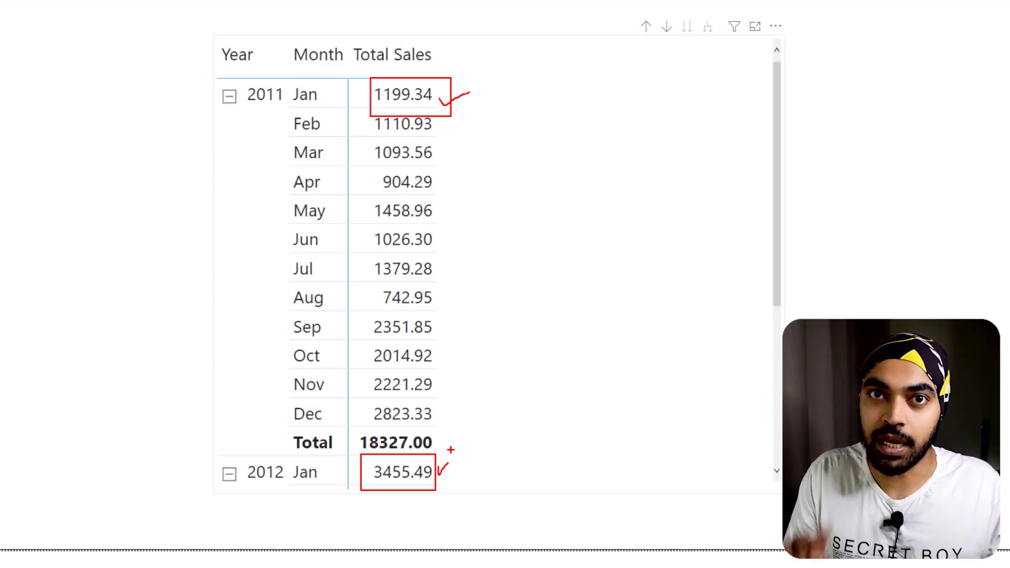
pyautogui.moveTo(448, 476); pyautogui.dragTo(464, 450)
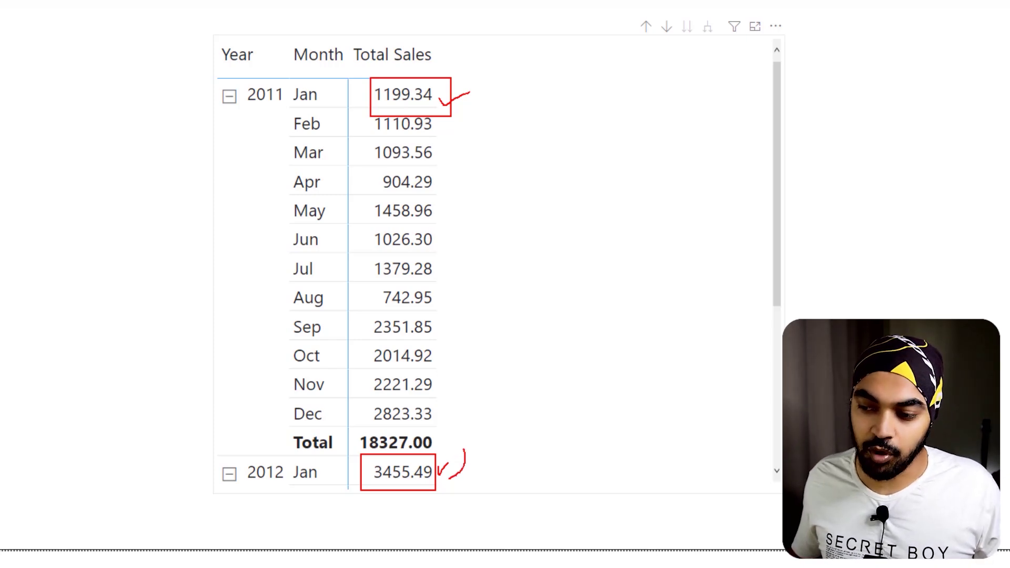
pyautogui.moveTo(451, 82); pyautogui.dragTo(475, 68)
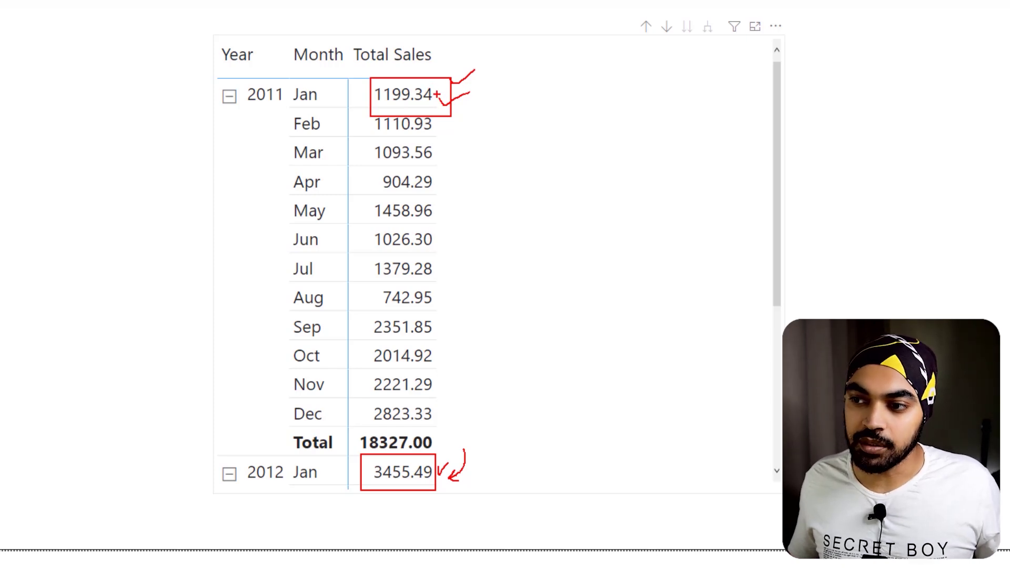
pyautogui.moveTo(437, 95)
pyautogui.mouseDown()
pyautogui.moveTo(480, 123)
pyautogui.moveTo(536, 279)
pyautogui.moveTo(534, 334)
pyautogui.moveTo(493, 473)
pyautogui.moveTo(477, 465)
pyautogui.moveTo(571, 487)
pyautogui.mouseUp()
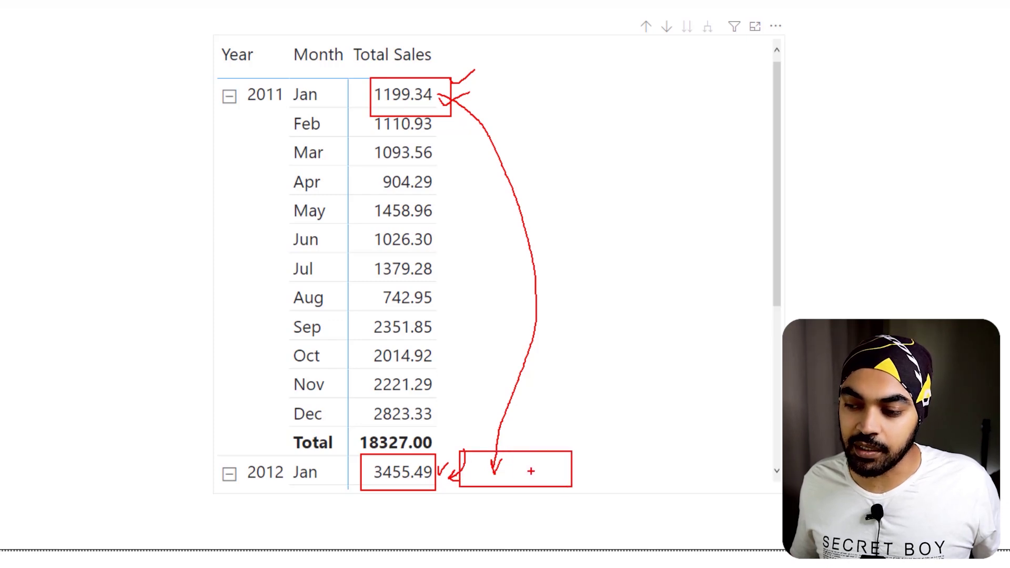
pyautogui.moveTo(507, 459); pyautogui.dragTo(510, 476)
pyautogui.moveTo(518, 460)
pyautogui.mouseDown()
pyautogui.moveTo(543, 462)
pyautogui.moveTo(565, 466)
pyautogui.mouseUp()
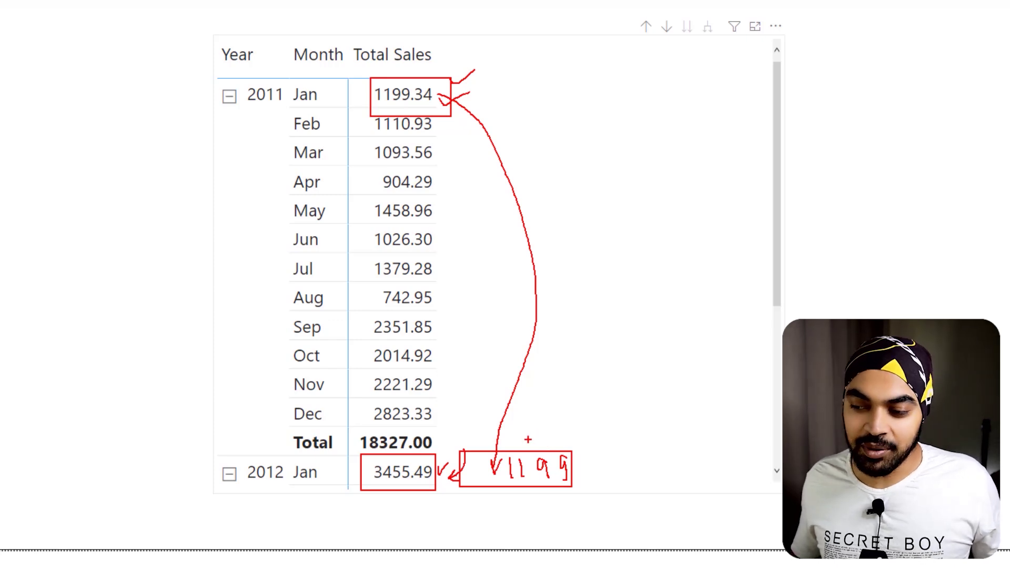
pyautogui.moveTo(528, 436); pyautogui.dragTo(543, 425)
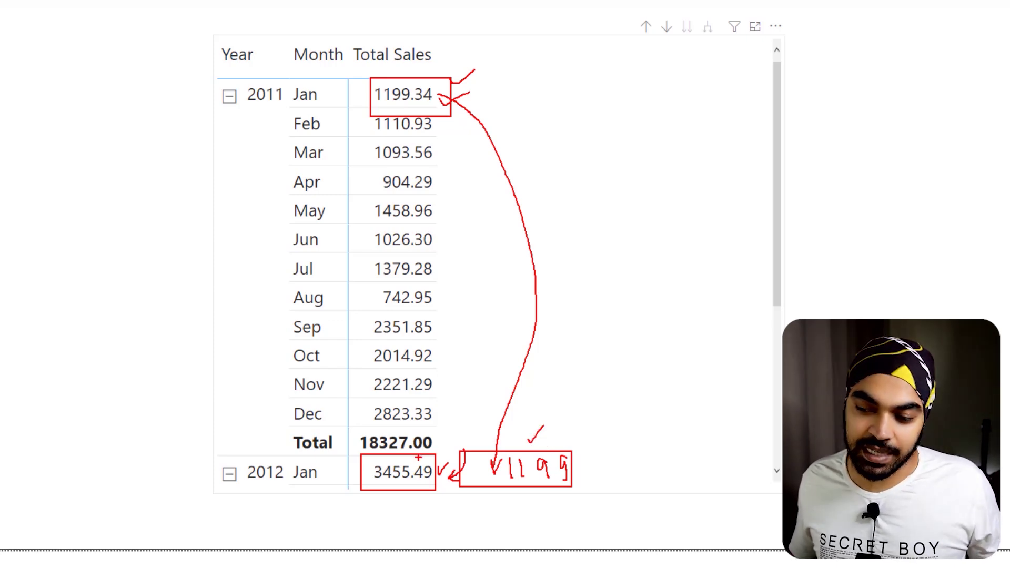
pyautogui.moveTo(414, 458)
pyautogui.mouseDown()
pyautogui.moveTo(432, 448)
pyautogui.moveTo(446, 507)
pyautogui.mouseUp()
pyautogui.moveTo(584, 469)
pyautogui.mouseDown()
pyautogui.moveTo(619, 461)
pyautogui.moveTo(623, 482)
pyautogui.mouseUp()
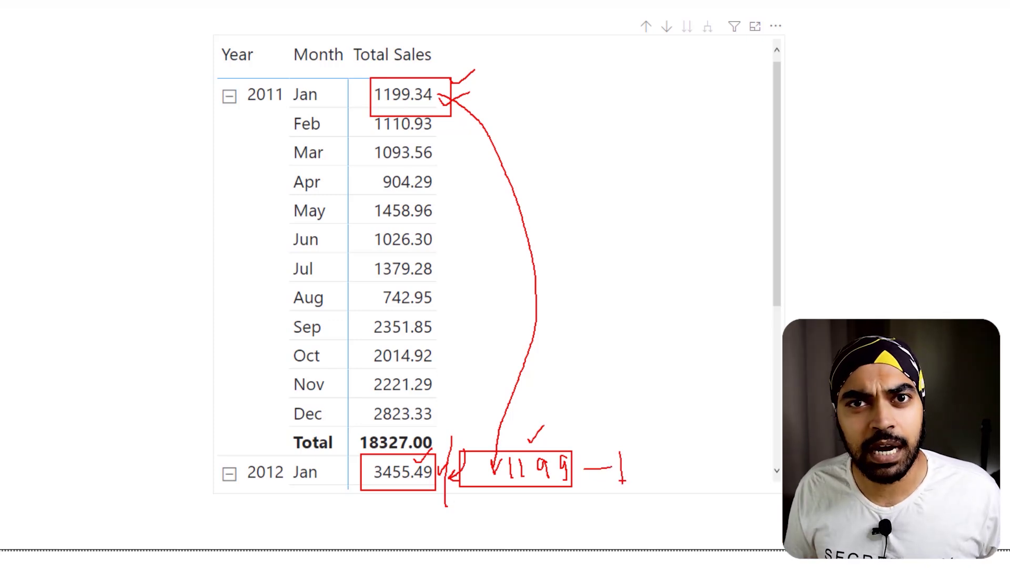
pyautogui.press('Escape')
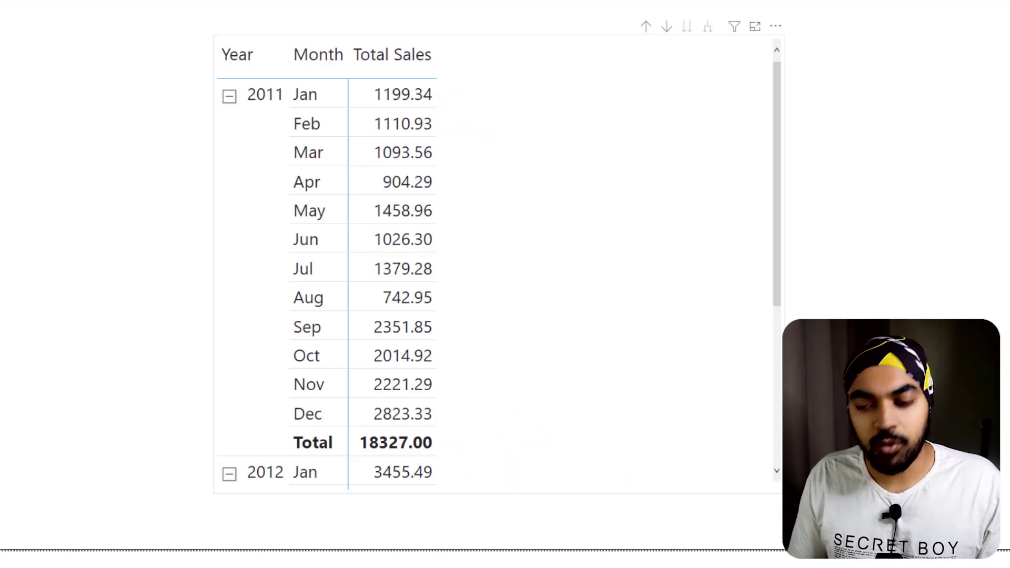
# - Examine the year and month filters behind January 2012's sales, sketching the year's shift to 2011 with the month kept as January
pyautogui.scroll(-1, 540, 429)
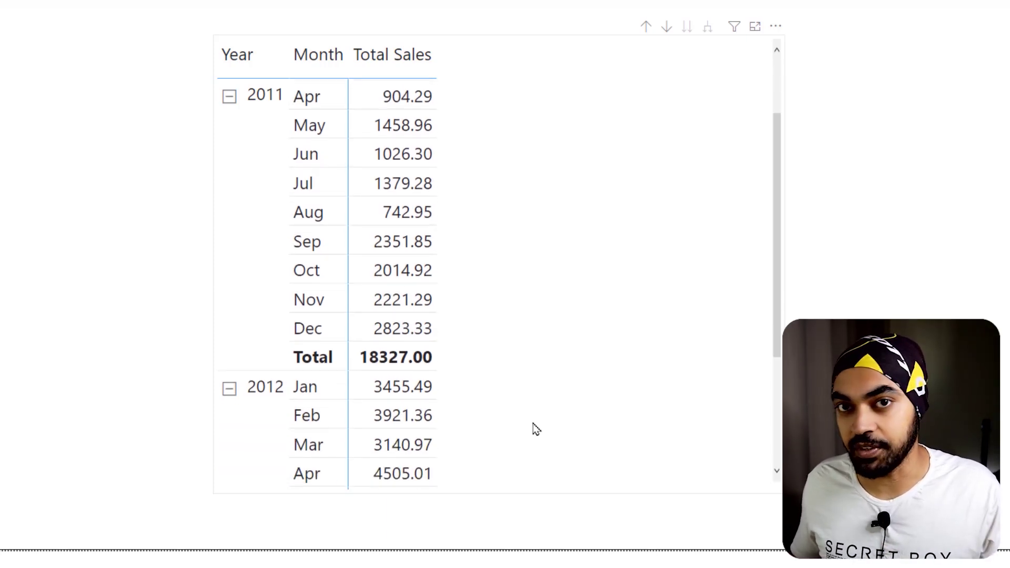
pyautogui.hotkey('ctrl', '2')
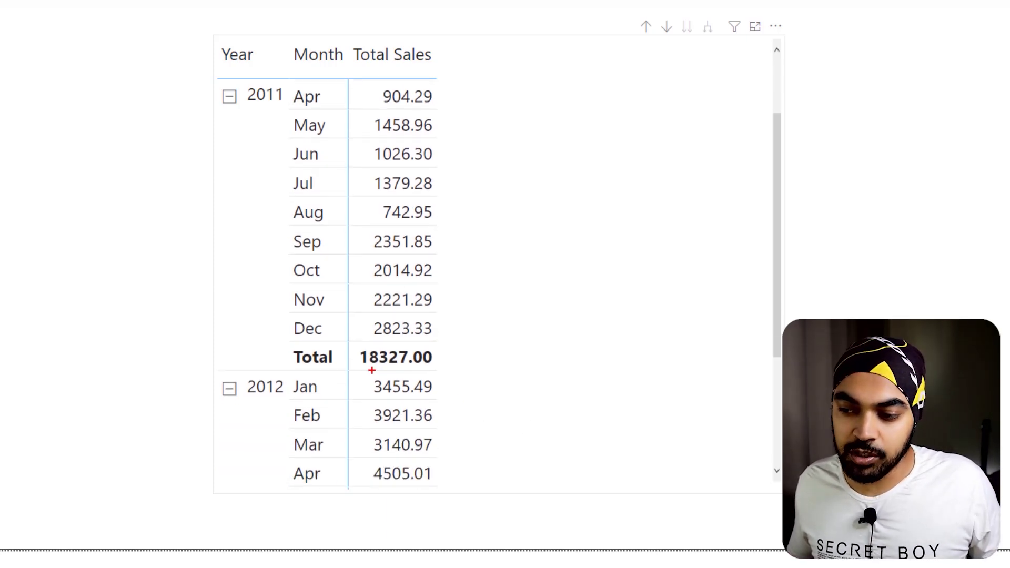
pyautogui.moveTo(363, 371); pyautogui.dragTo(439, 401)
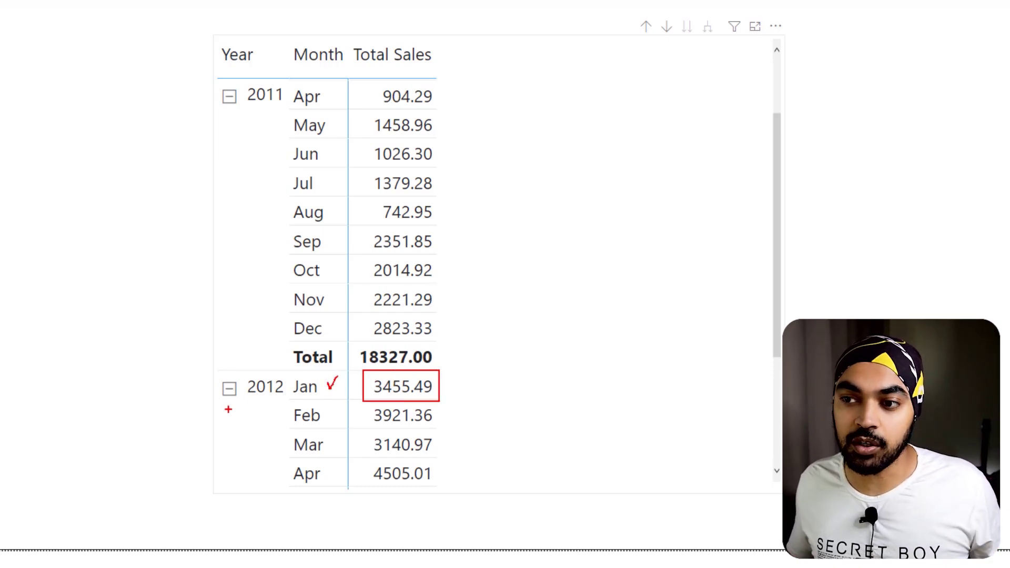
pyautogui.moveTo(227, 411)
pyautogui.mouseDown()
pyautogui.moveTo(245, 398)
pyautogui.moveTo(240, 382)
pyautogui.moveTo(263, 399)
pyautogui.moveTo(291, 385)
pyautogui.mouseUp()
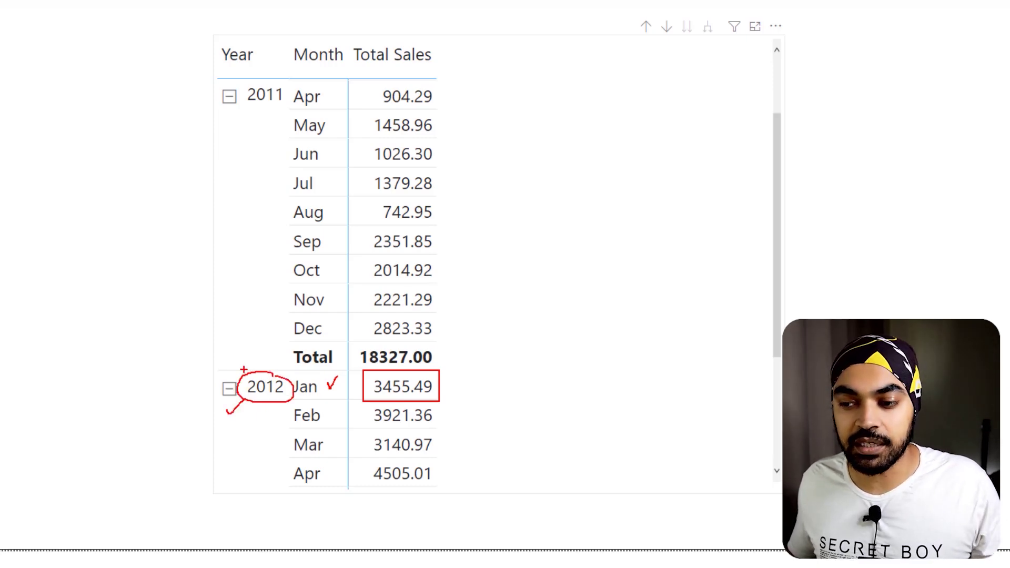
pyautogui.moveTo(242, 372); pyautogui.dragTo(281, 408)
pyautogui.moveTo(284, 371)
pyautogui.mouseDown()
pyautogui.moveTo(241, 405)
pyautogui.moveTo(132, 316)
pyautogui.moveTo(199, 182)
pyautogui.moveTo(254, 110)
pyautogui.mouseUp()
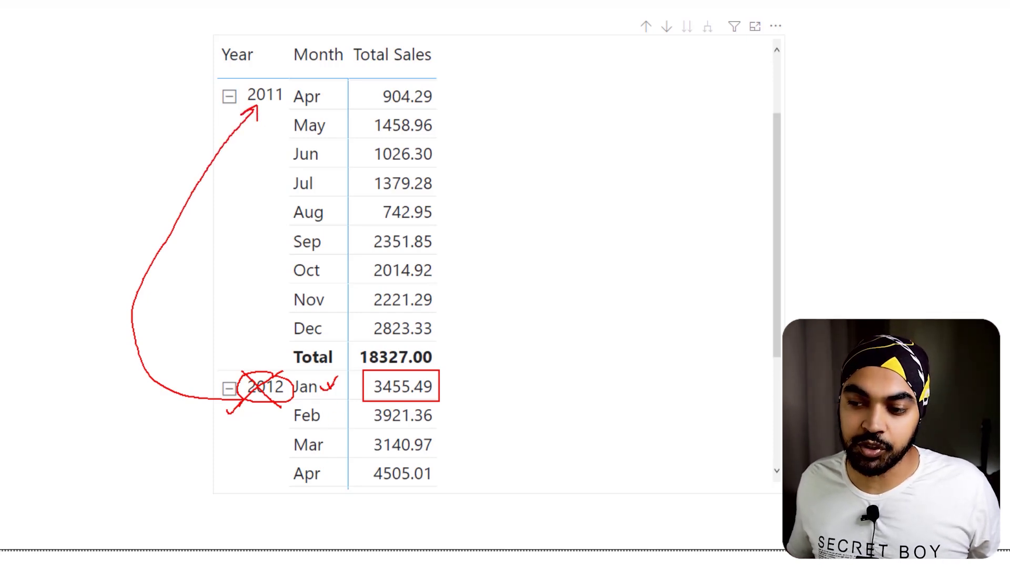
pyautogui.moveTo(335, 380); pyautogui.dragTo(314, 388)
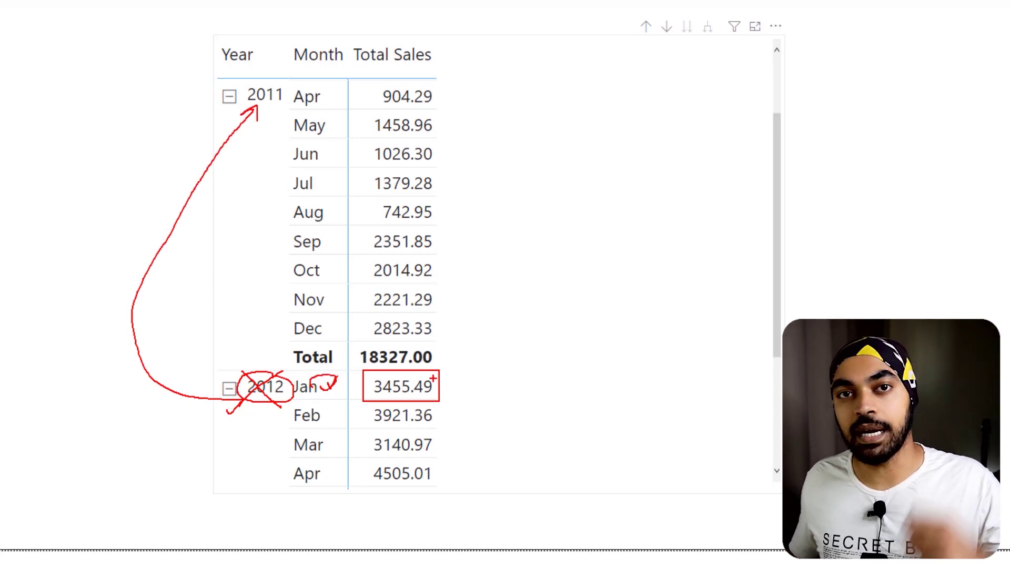
pyautogui.press('Escape')
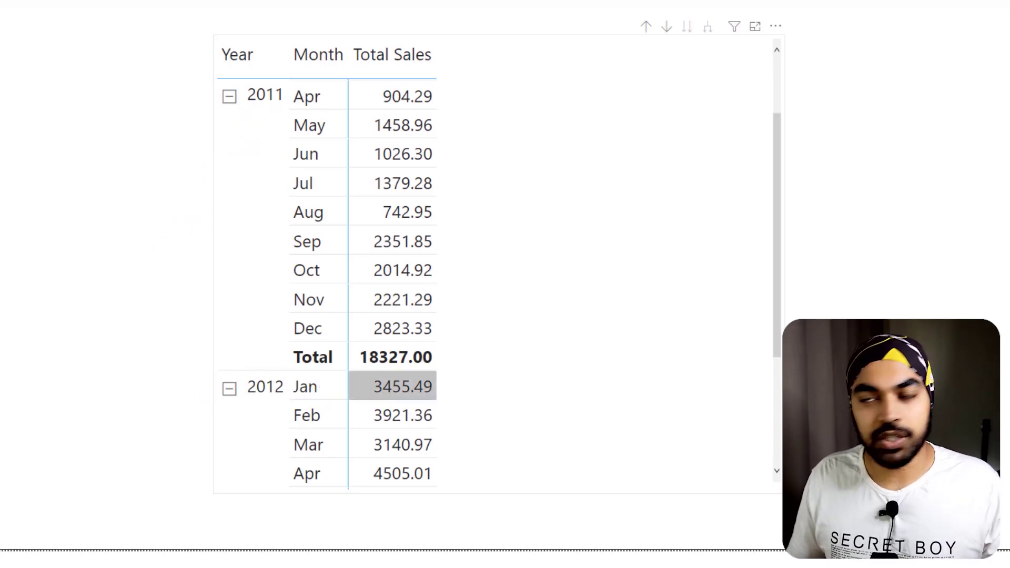
# - Create a new measure named Growth in the Sales table
pyautogui.click(921, 279)
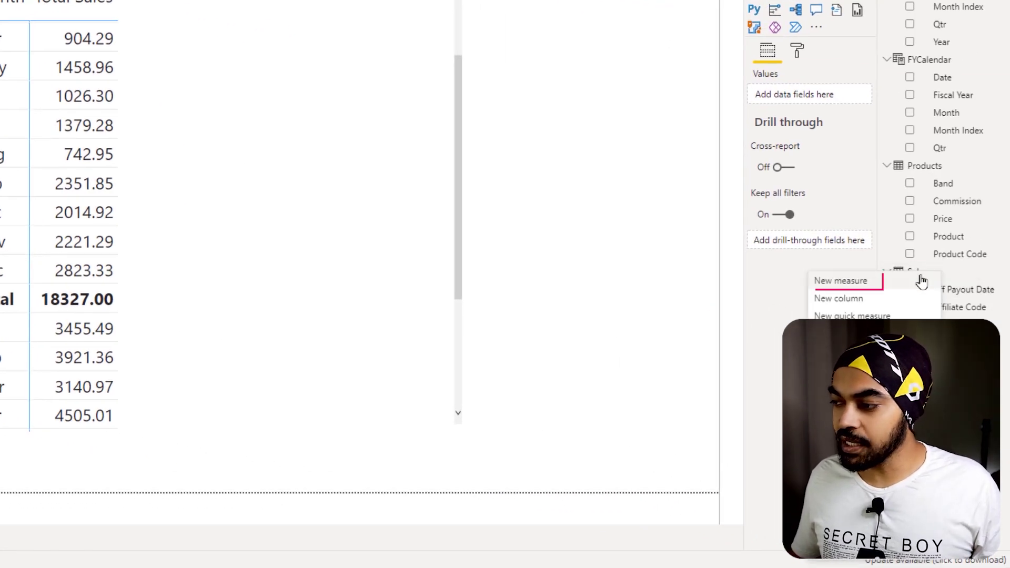
pyautogui.click(840, 280)
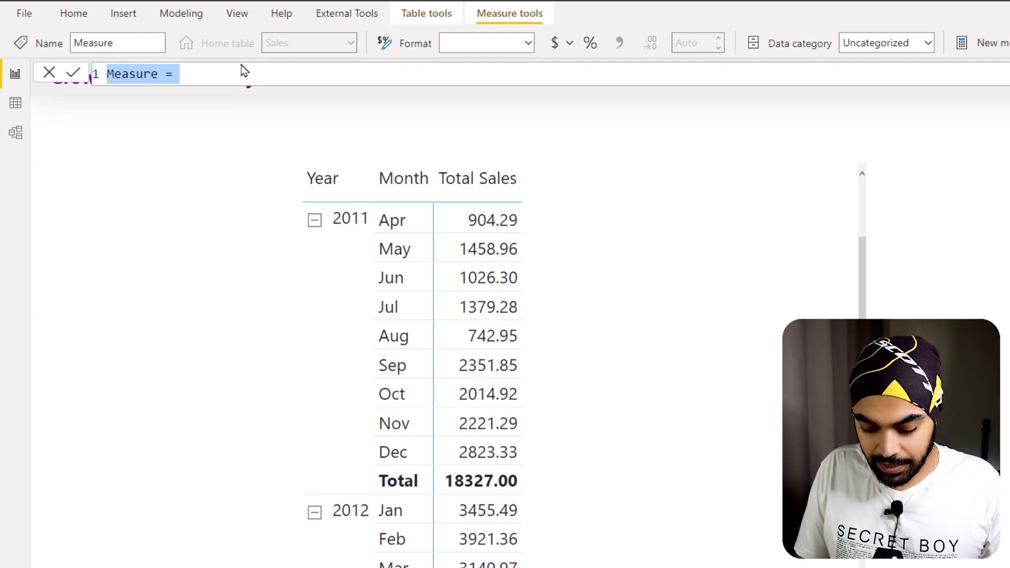
pyautogui.write('Growth')
pyautogui.scroll(2, 244, 70)
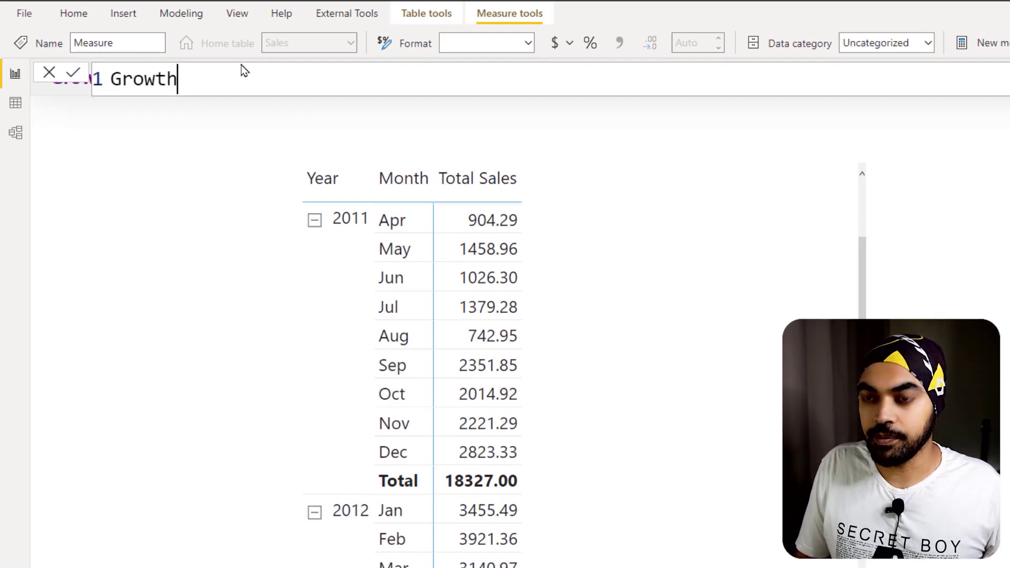
pyautogui.write('=')
# - Begin the Growth formula on its own line with CALCULATE, using [Total Sales] as the expression
pyautogui.hotkey('shift', 'Return')
pyautogui.write('ca')
pyautogui.press('Tab')
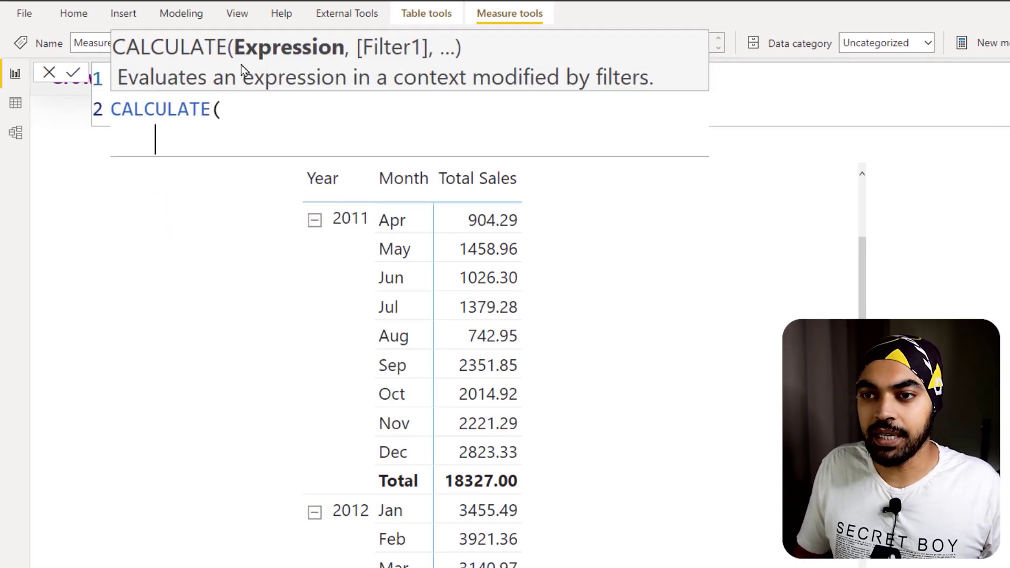
pyautogui.write('tot')
pyautogui.press('Tab')
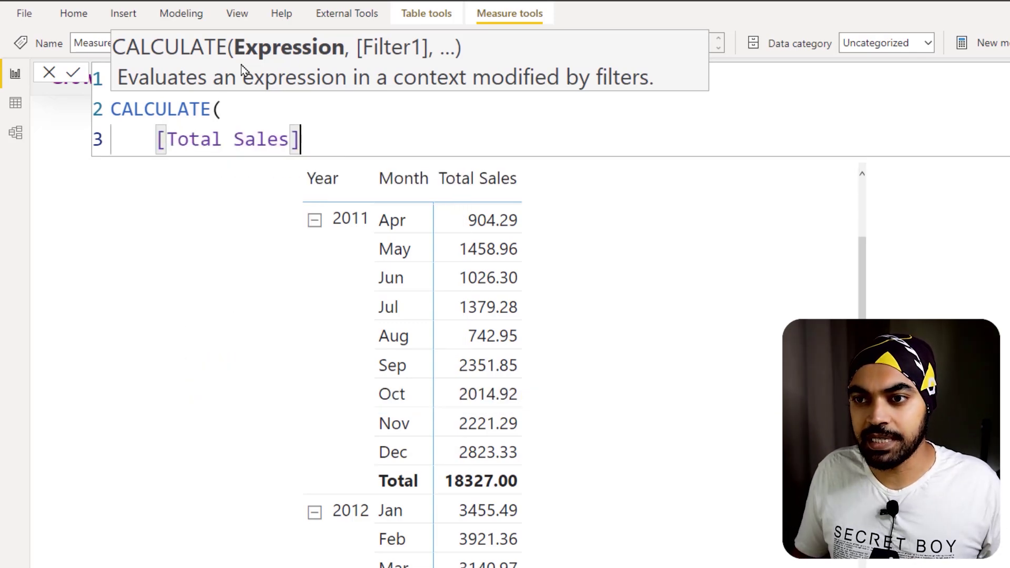
pyautogui.write(',')
pyautogui.press('BackSpace')
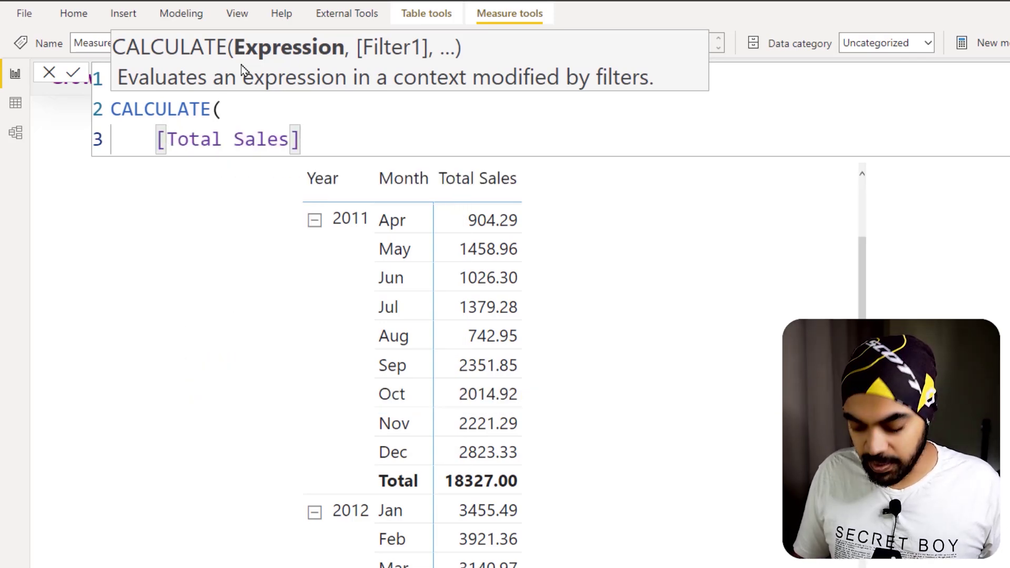
pyautogui.write(',')
pyautogui.hotkey('shift', 'Return')
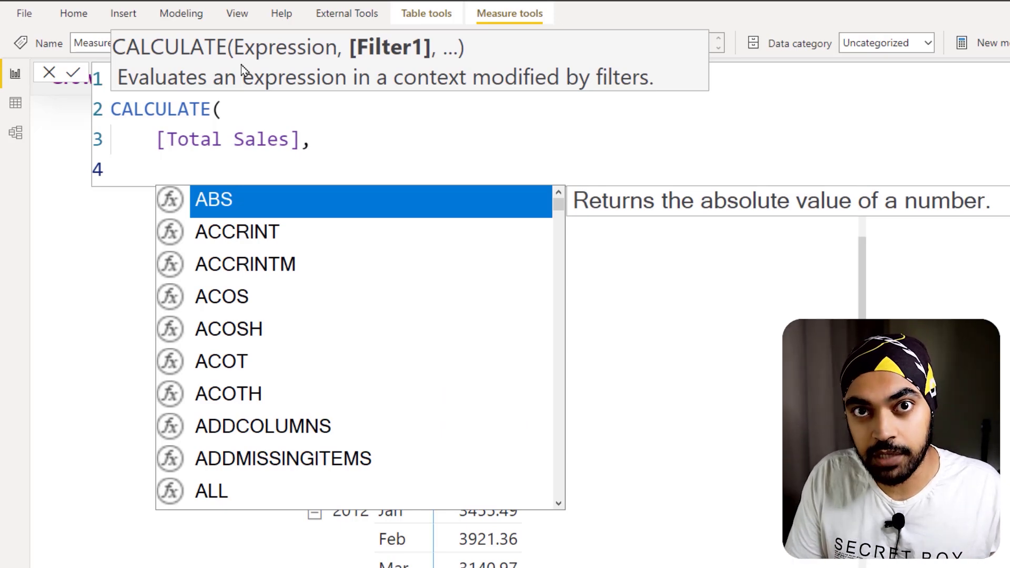
# - Filter the calculation with SAMEPERIODLASTYEAR over 'Calendar'[Date] and close the CALCULATE function
pyautogui.write('sam')
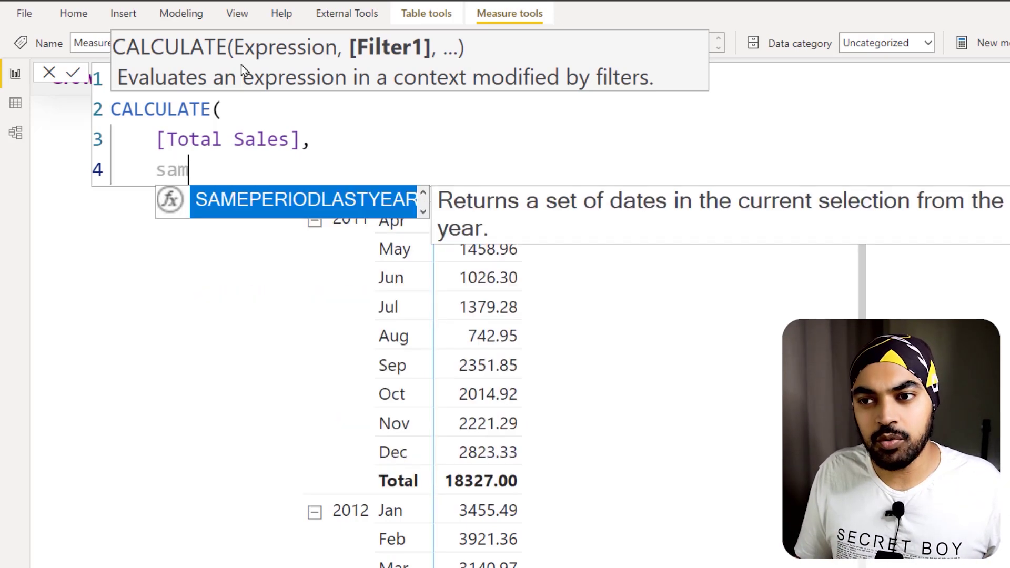
pyautogui.press('Tab')
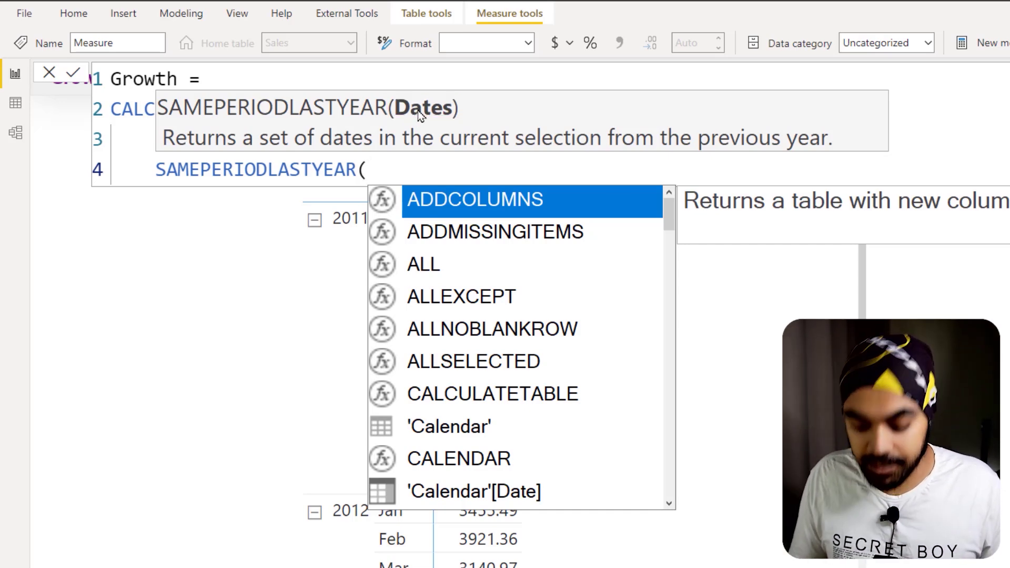
pyautogui.write('cal')
pyautogui.press('Down')
pyautogui.press('Down')
pyautogui.press('Down')
pyautogui.press('Tab')
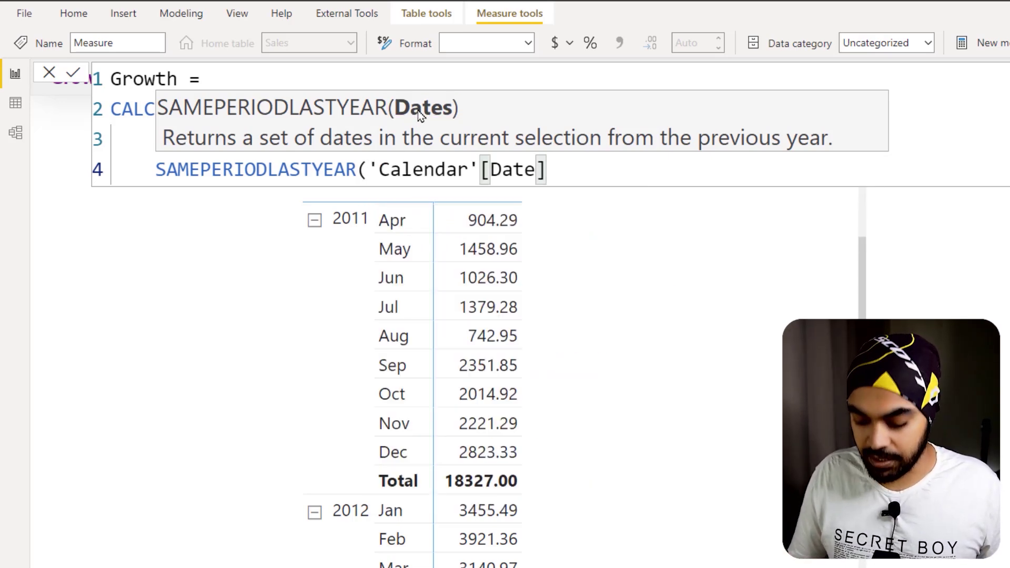
pyautogui.write(')')
pyautogui.press('Return')
pyautogui.write(')')
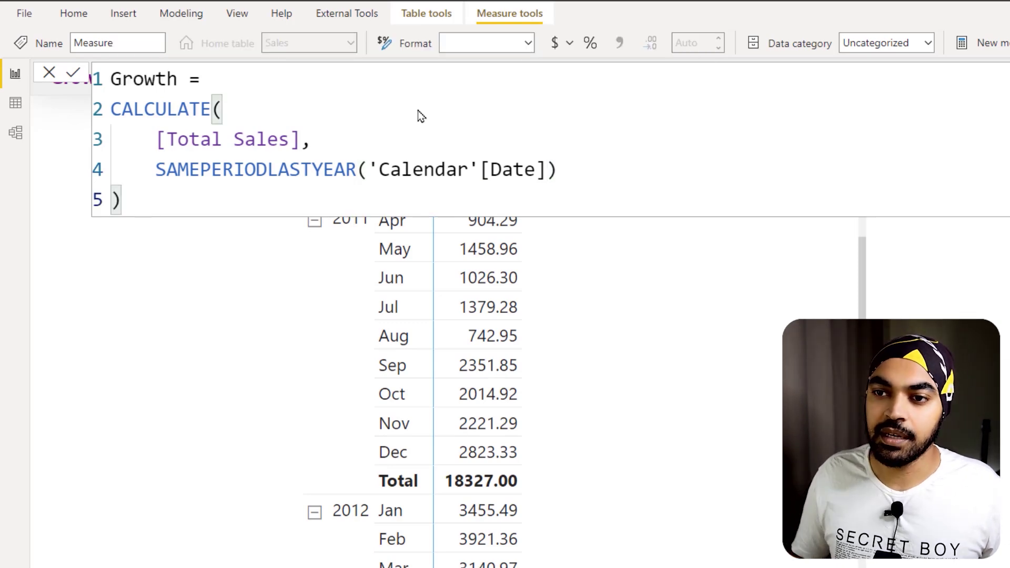
# - Commit the Growth measure and add it to the matrix alongside Total Sales
pyautogui.press('Return')
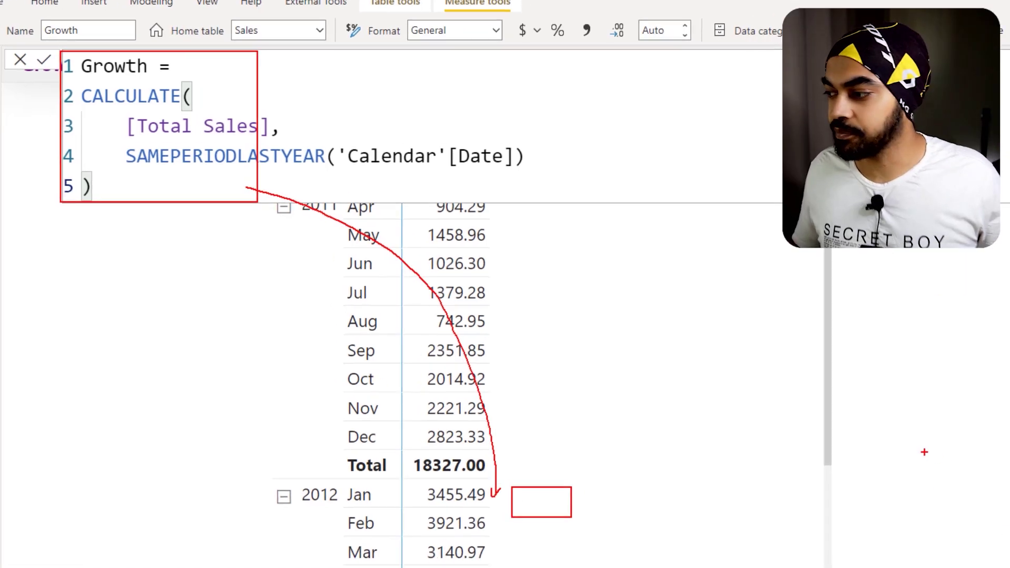
pyautogui.moveTo(931, 387); pyautogui.dragTo(320, 65)
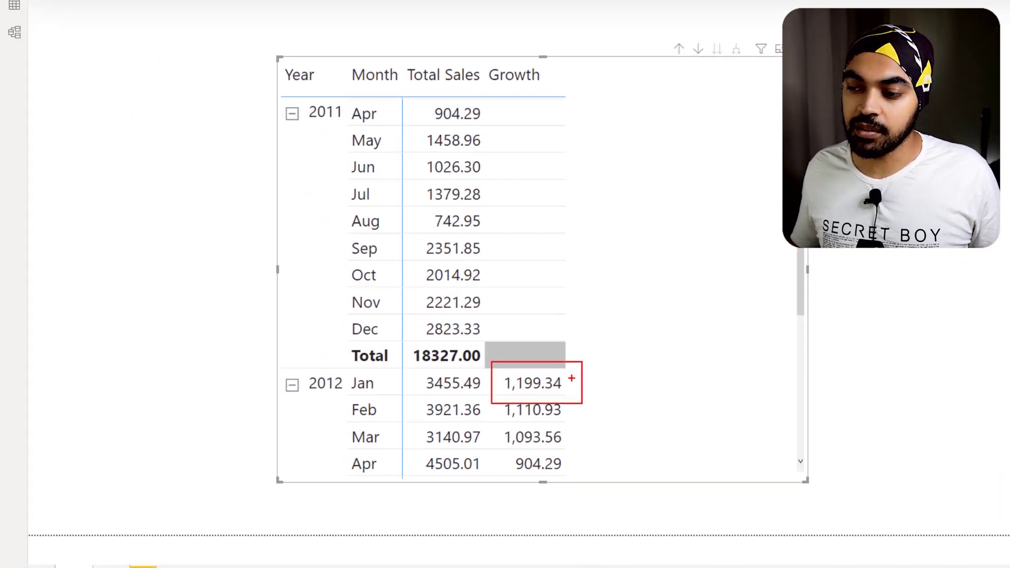
# - Compare January 2012's Growth value with January 2011's Total Sales, sketching the current sales divided by it minus 1
pyautogui.scroll(3, 590, 175)
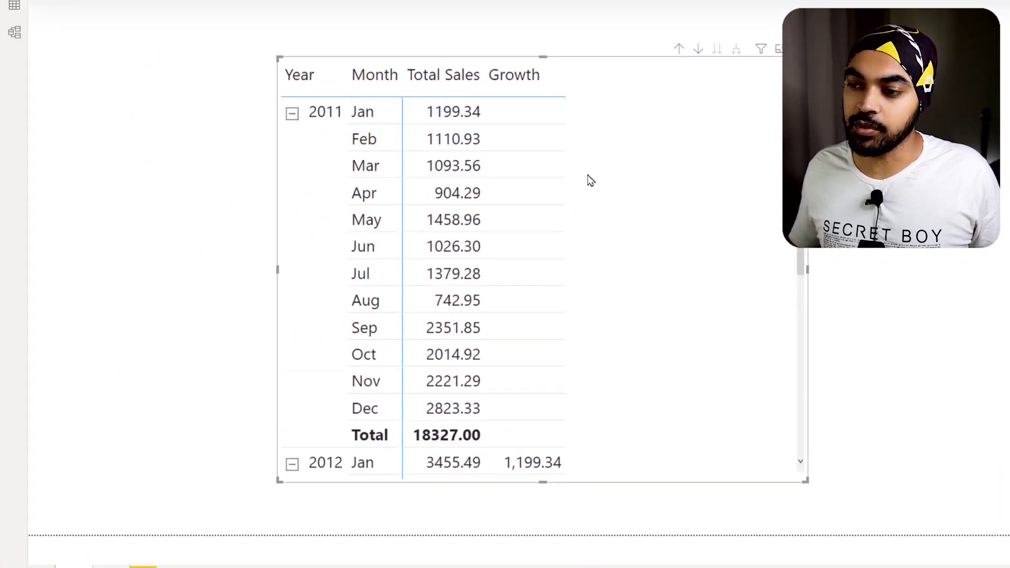
pyautogui.moveTo(574, 465)
pyautogui.mouseDown()
pyautogui.moveTo(648, 347)
pyautogui.moveTo(475, 120)
pyautogui.mouseUp()
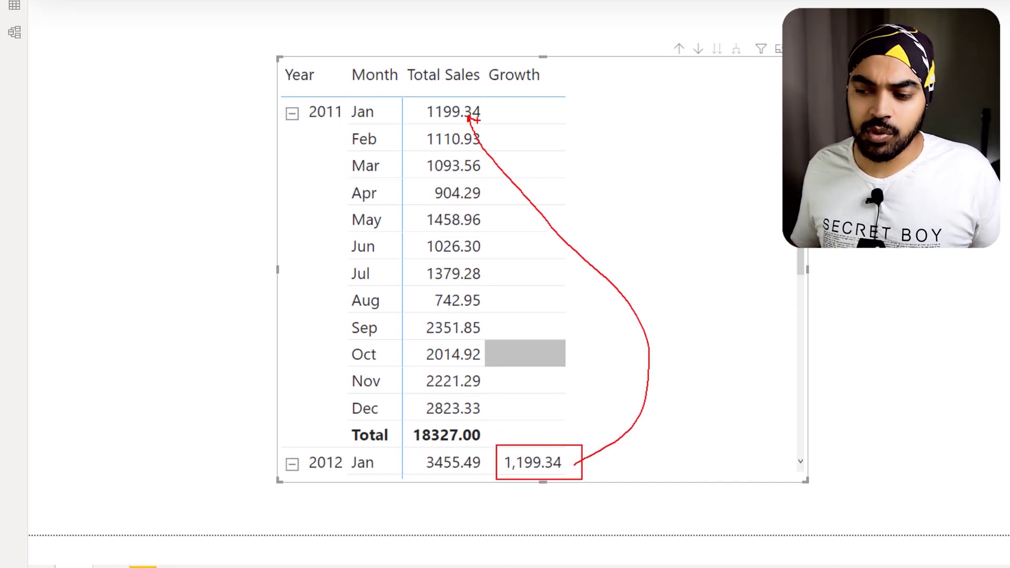
pyautogui.moveTo(404, 458)
pyautogui.mouseDown()
pyautogui.moveTo(422, 450)
pyautogui.moveTo(483, 479)
pyautogui.mouseUp()
pyautogui.moveTo(604, 458)
pyautogui.mouseDown()
pyautogui.moveTo(581, 460)
pyautogui.moveTo(619, 471)
pyautogui.moveTo(622, 456)
pyautogui.mouseUp()
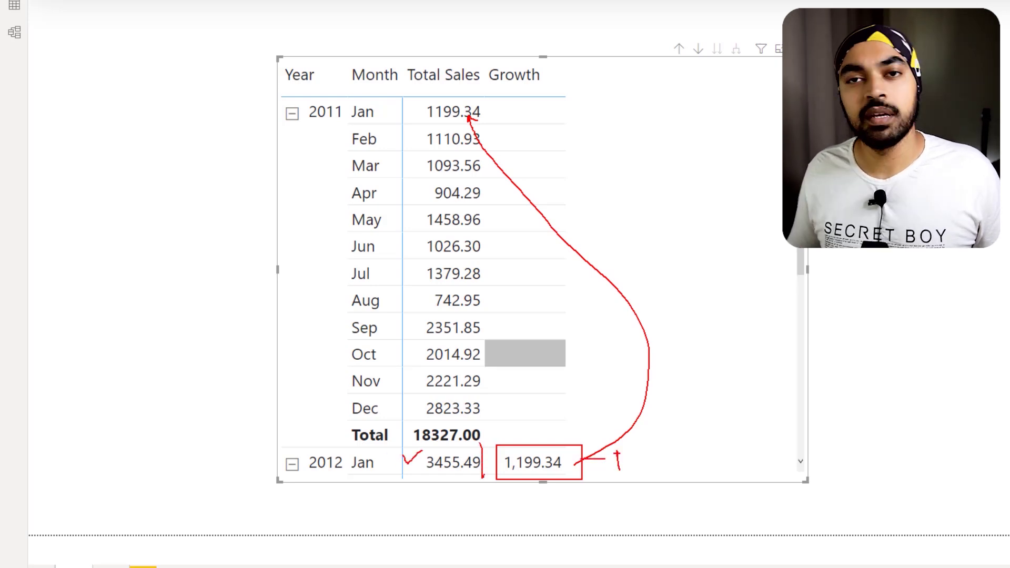
pyautogui.press('Escape')
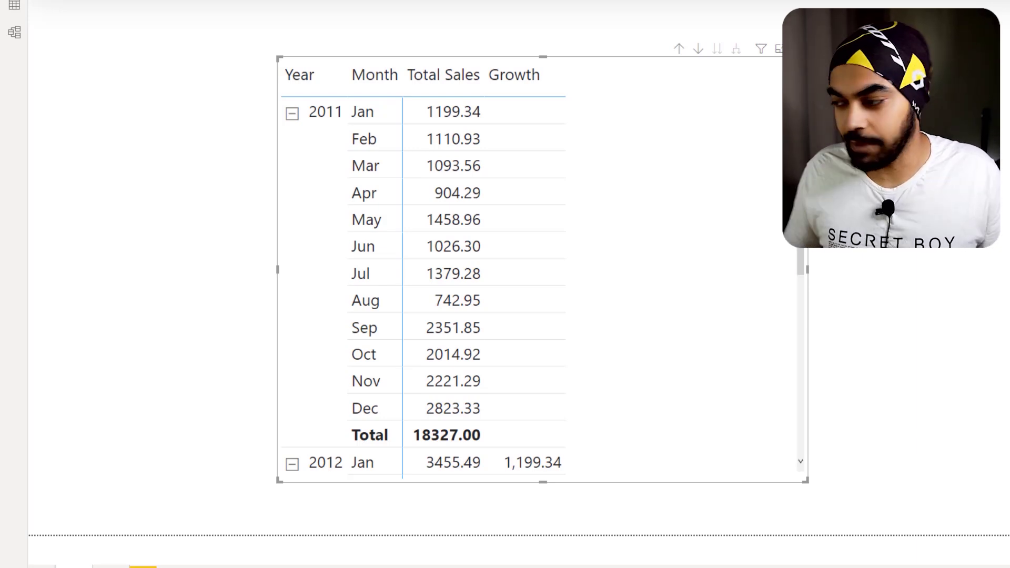
# - Edit the Growth measure to start with a DIVIDE function that takes [Total Sales] as the numerator
pyautogui.click(947, 401)
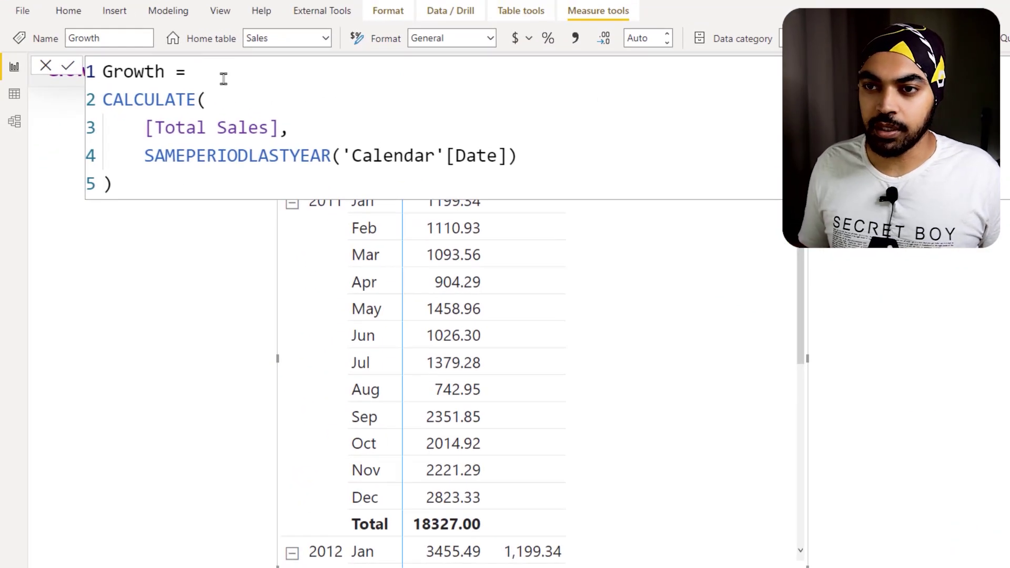
pyautogui.press('Right')
pyautogui.write('div')
pyautogui.press('Tab')
pyautogui.press('Return')
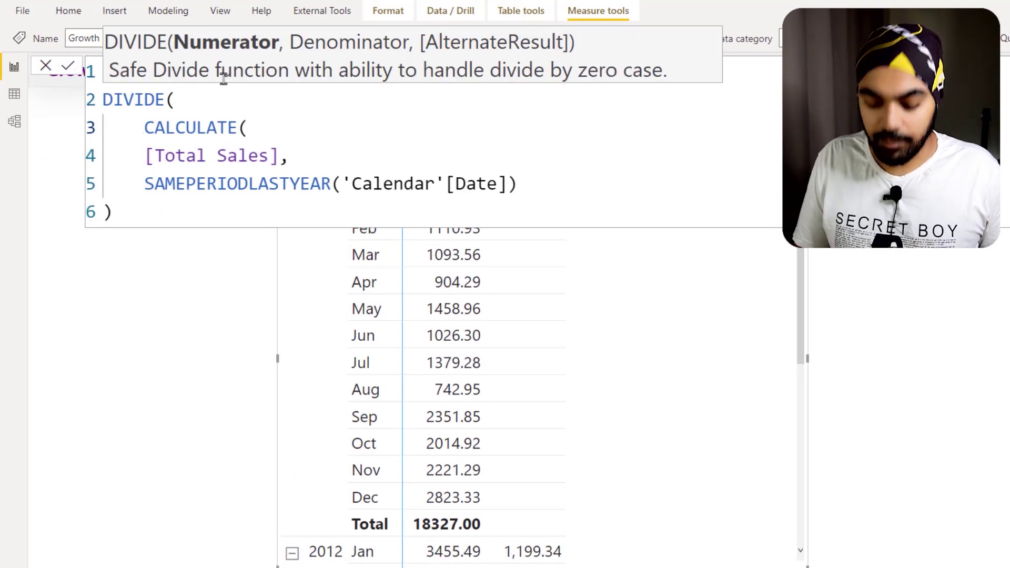
pyautogui.write('tto')
pyautogui.press('Tab')
pyautogui.write(',')
pyautogui.press('Return')
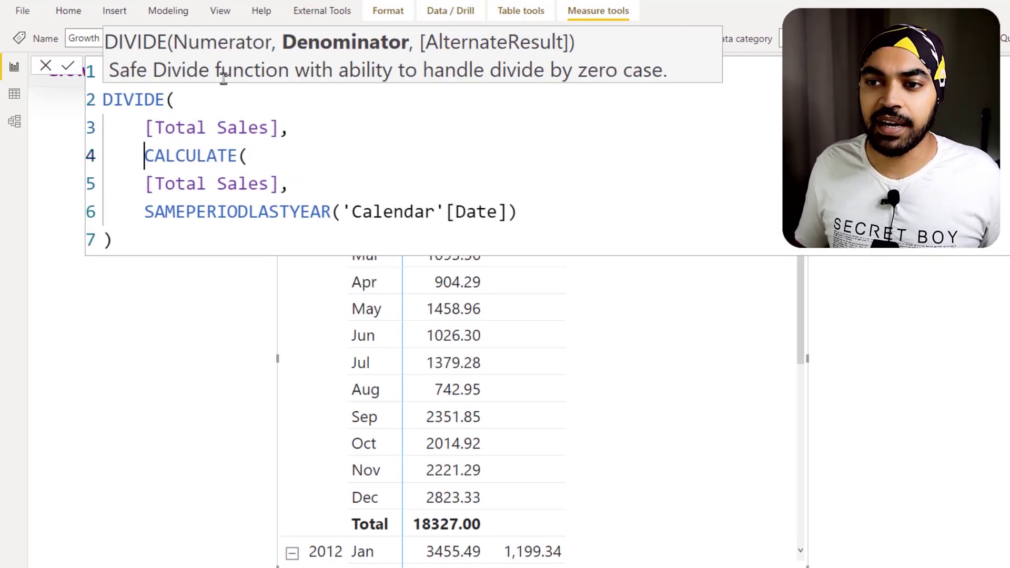
# - Indent the CALCULATE block as the denominator, close DIVIDE on a new line and subtract 1 from the result
pyautogui.press('Down')
pyautogui.hotkey('shift', 'Down')
pyautogui.hotkey('shift', 'Down')
pyautogui.press('Tab')
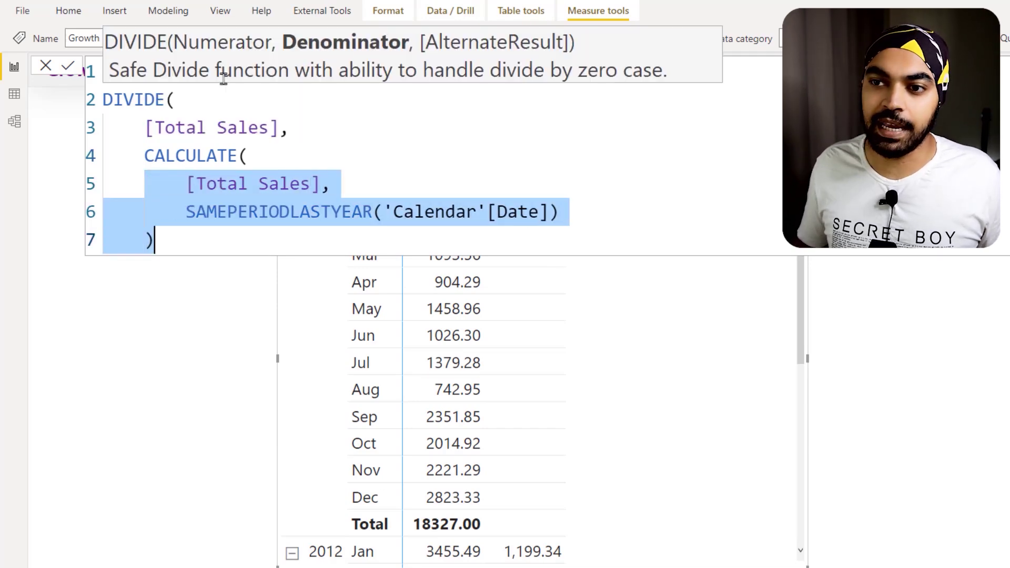
pyautogui.press('Right')
pyautogui.press('Return')
pyautogui.write(')')
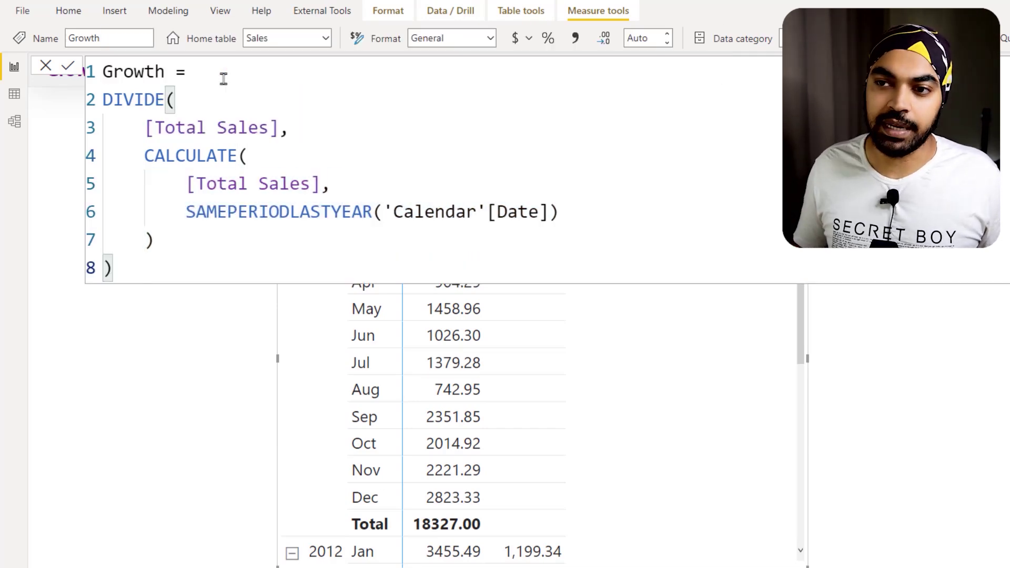
pyautogui.write(' - 1')
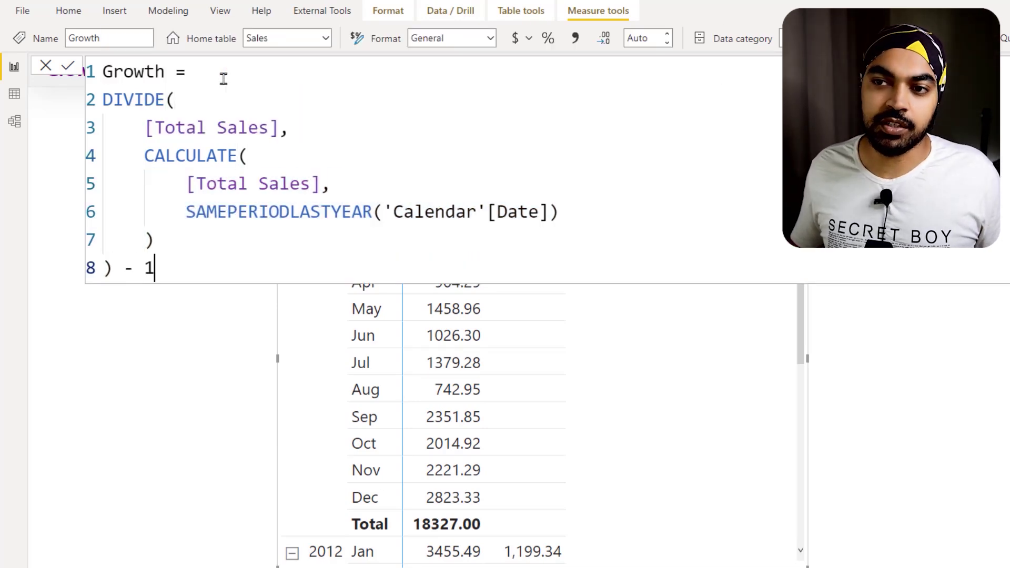
# - Review the Growth formula, marking the [Total Sales] numerator, the CALCULATE denominator and the subtraction of 1
pyautogui.moveTo(252, 105); pyautogui.dragTo(282, 88)
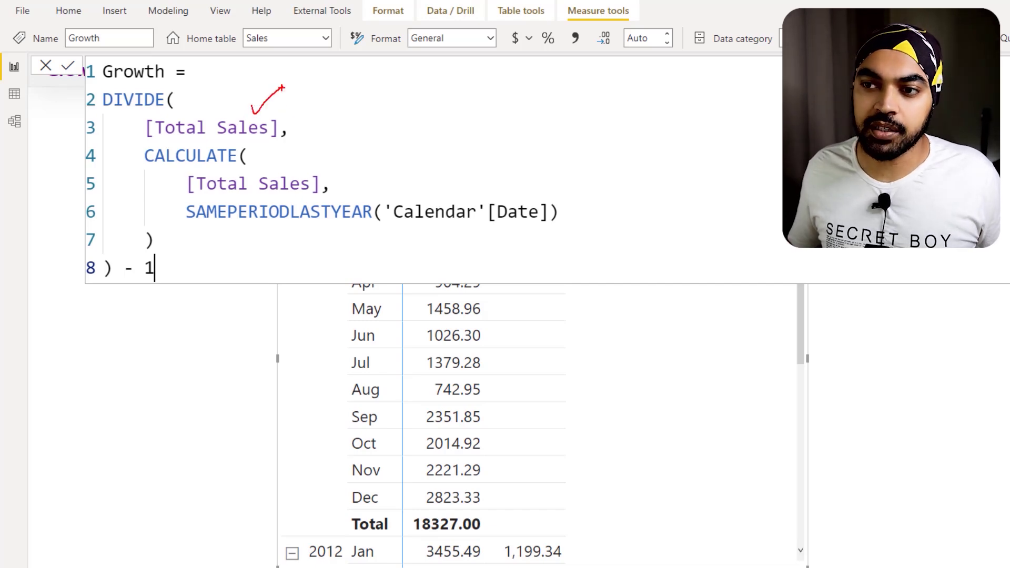
pyautogui.moveTo(121, 142); pyautogui.dragTo(264, 255)
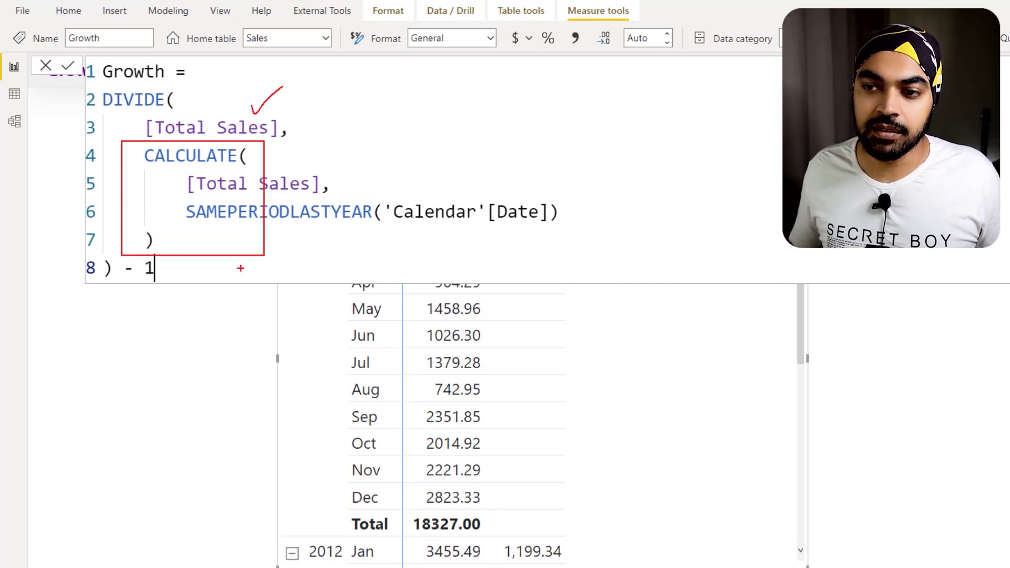
pyautogui.moveTo(190, 272); pyautogui.dragTo(223, 260)
pyautogui.press('Escape')
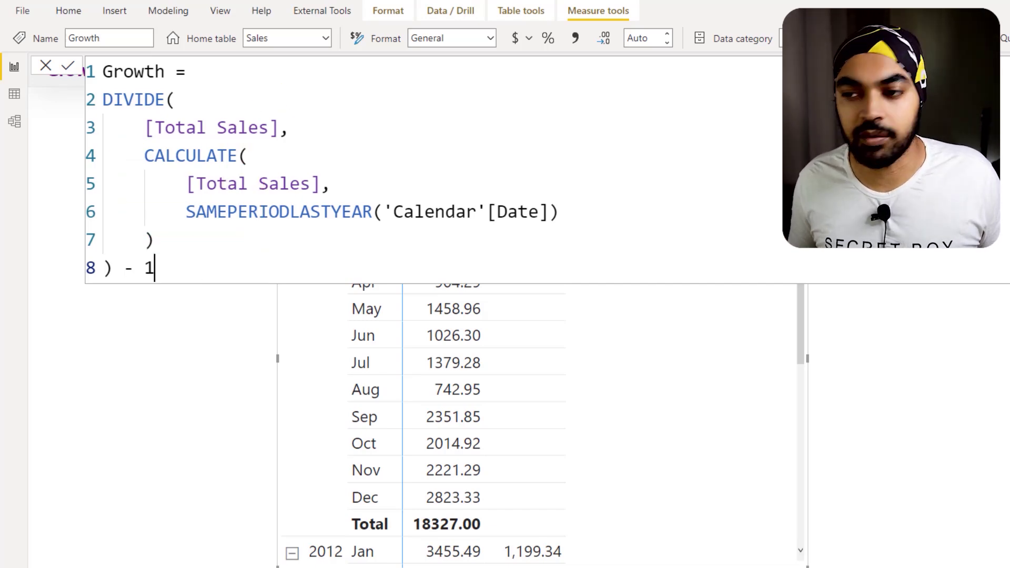
# - Commit the revised Growth formula, check January 2012's growth in the matrix and format the measure as a percentage
pyautogui.press('Return')
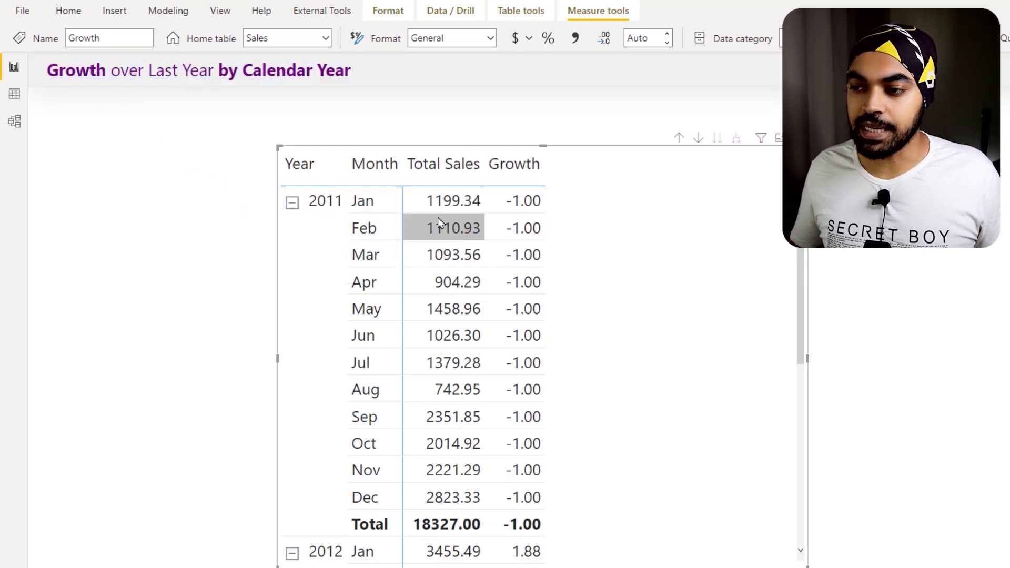
pyautogui.scroll(-3, 669, 357)
pyautogui.hotkey('ctrl', '2')
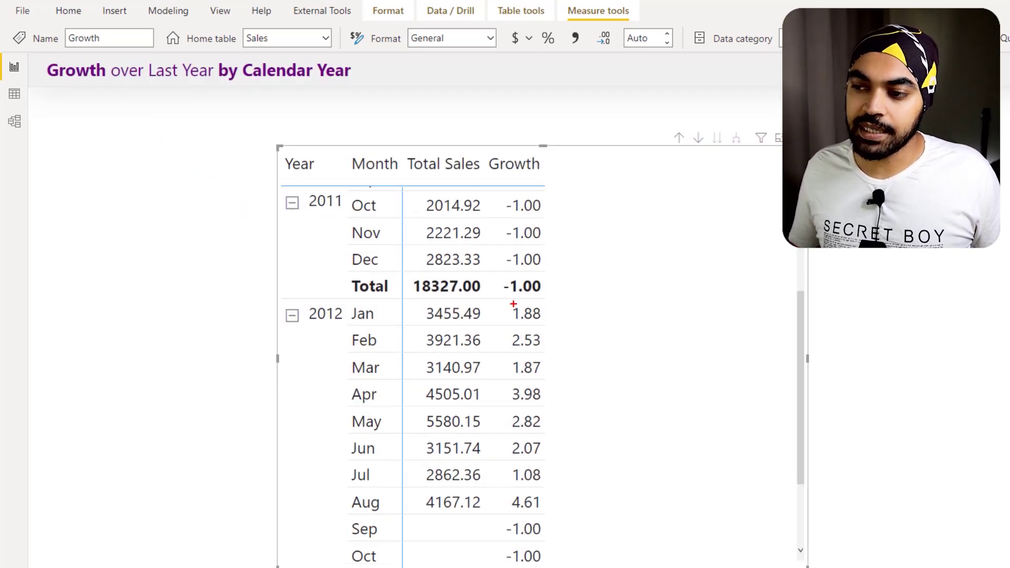
pyautogui.moveTo(504, 301); pyautogui.dragTo(552, 322)
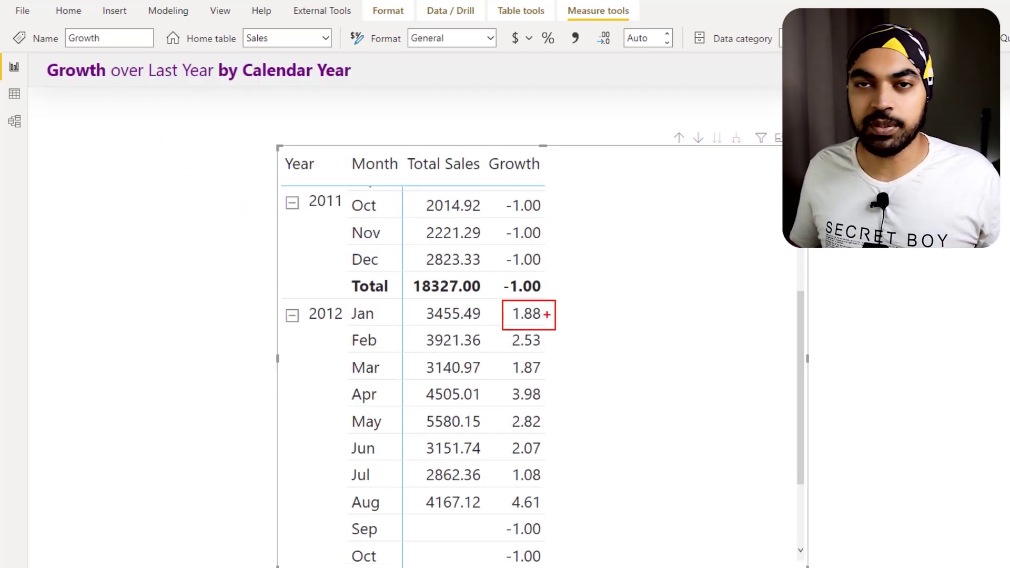
pyautogui.press('Escape')
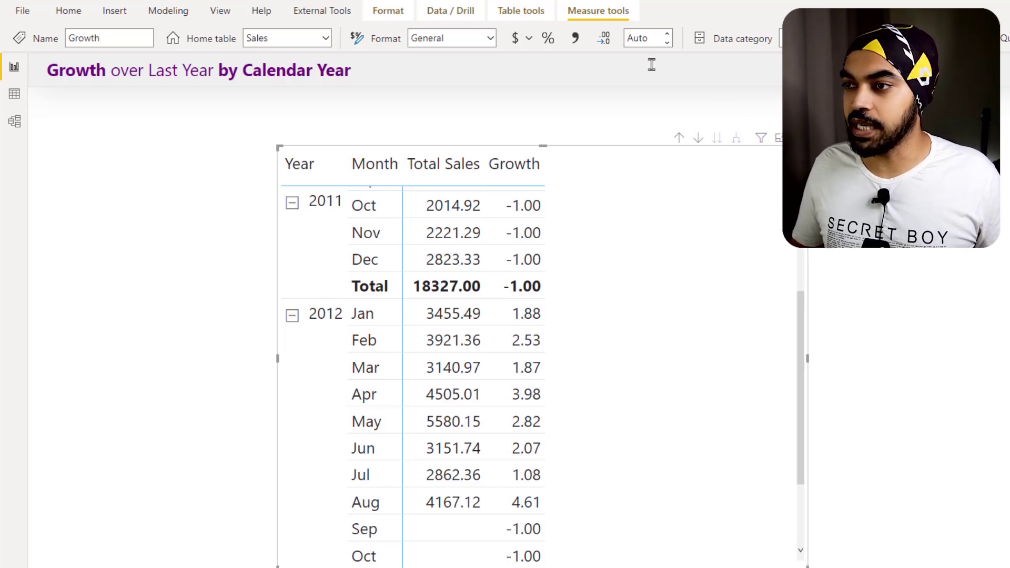
pyautogui.click(547, 39)
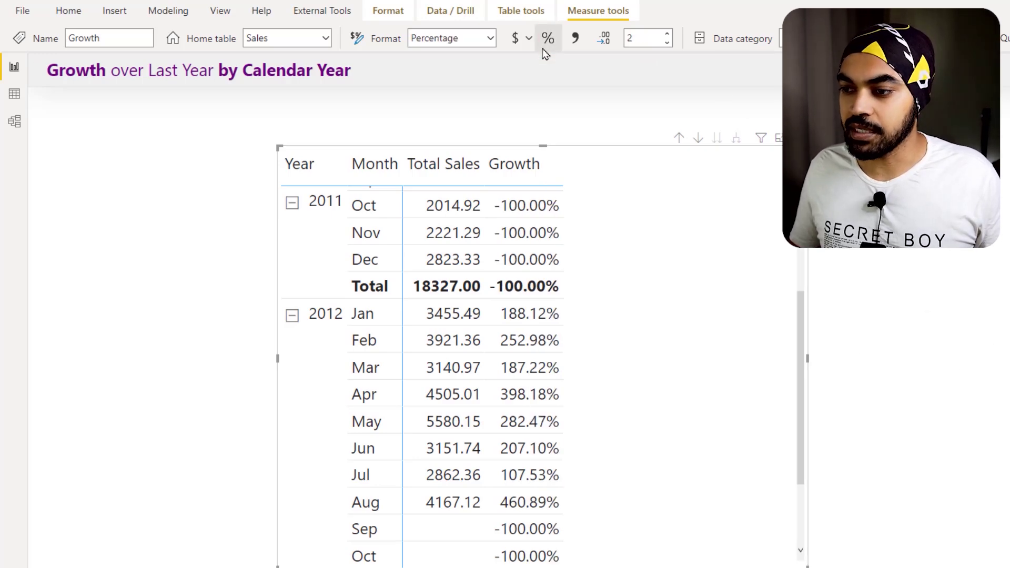
# - Examine the Growth percentages for January and February 2012 and for the 2011 months, marking them in the matrix
pyautogui.moveTo(495, 294); pyautogui.dragTo(565, 325)
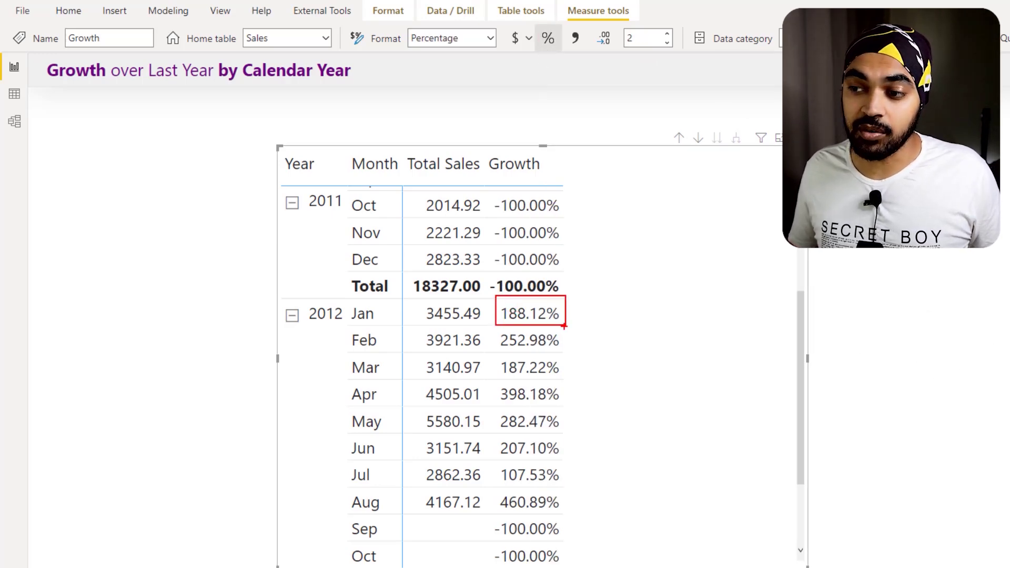
pyautogui.moveTo(493, 316); pyautogui.dragTo(559, 352)
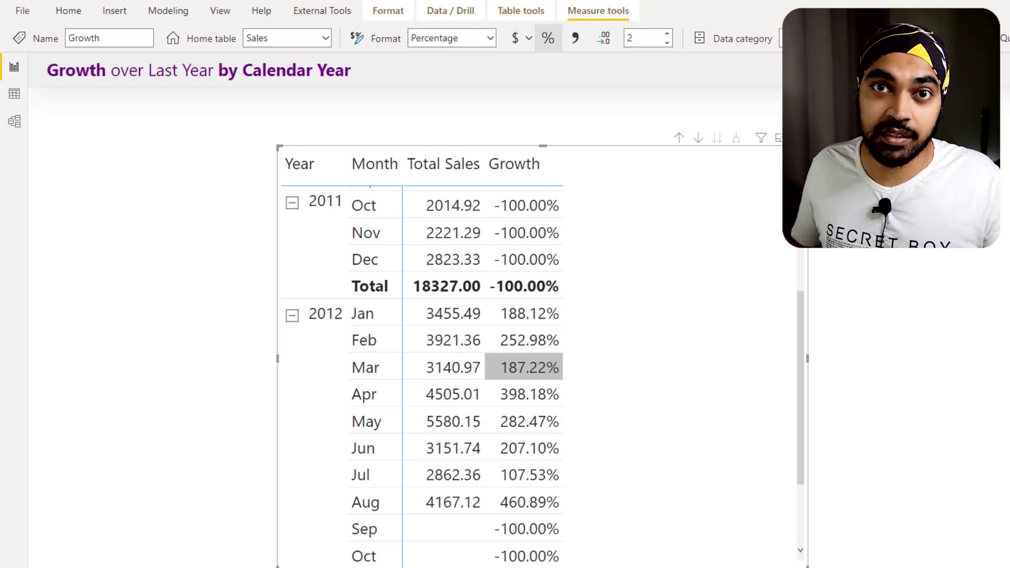
pyautogui.scroll(4, 574, 353)
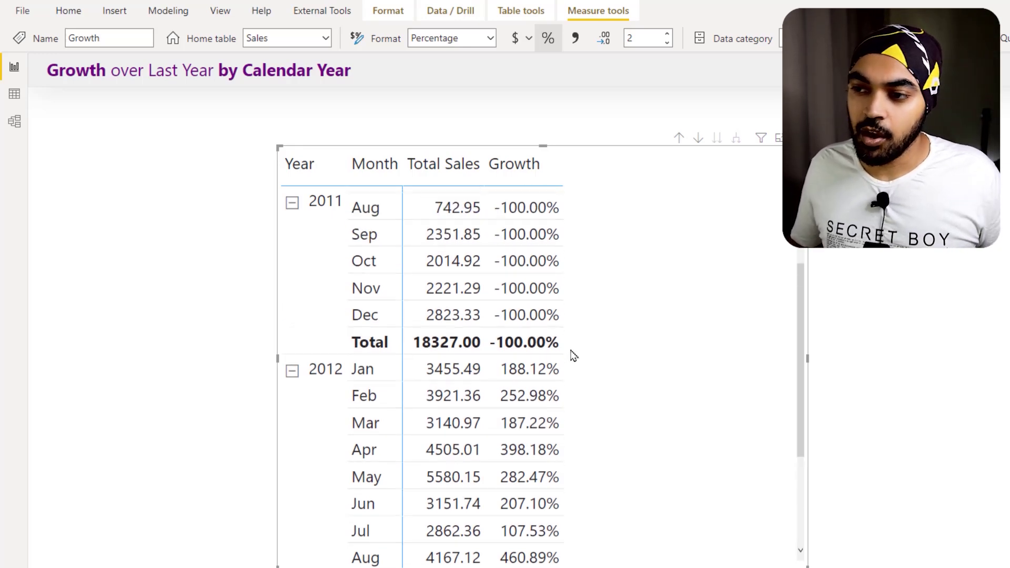
pyautogui.moveTo(492, 185)
pyautogui.mouseDown()
pyautogui.moveTo(561, 345)
pyautogui.moveTo(571, 426)
pyautogui.mouseUp()
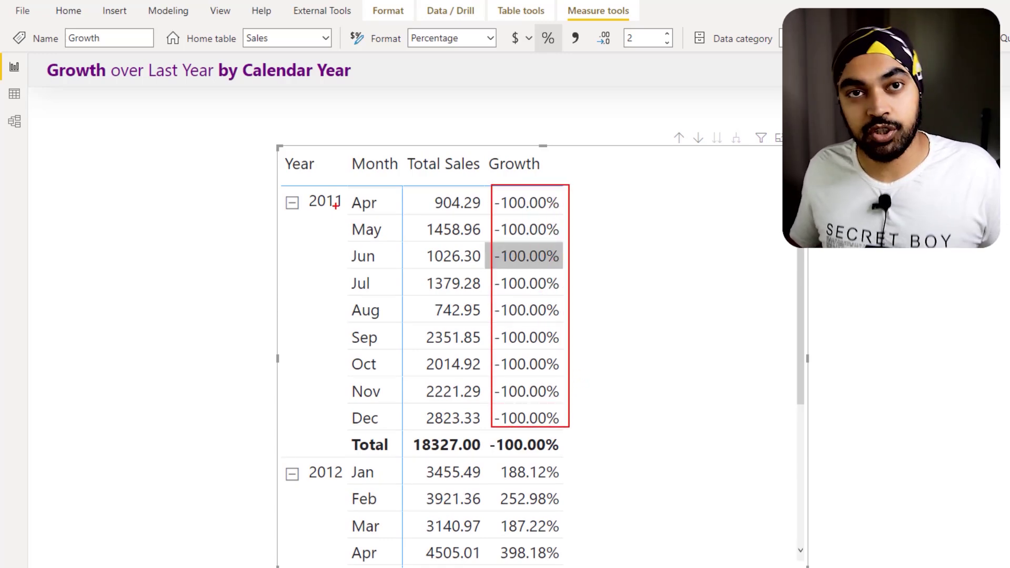
pyautogui.moveTo(341, 189)
pyautogui.mouseDown()
pyautogui.moveTo(296, 190)
pyautogui.moveTo(295, 209)
pyautogui.moveTo(312, 219)
pyautogui.moveTo(340, 213)
pyautogui.moveTo(338, 189)
pyautogui.mouseUp()
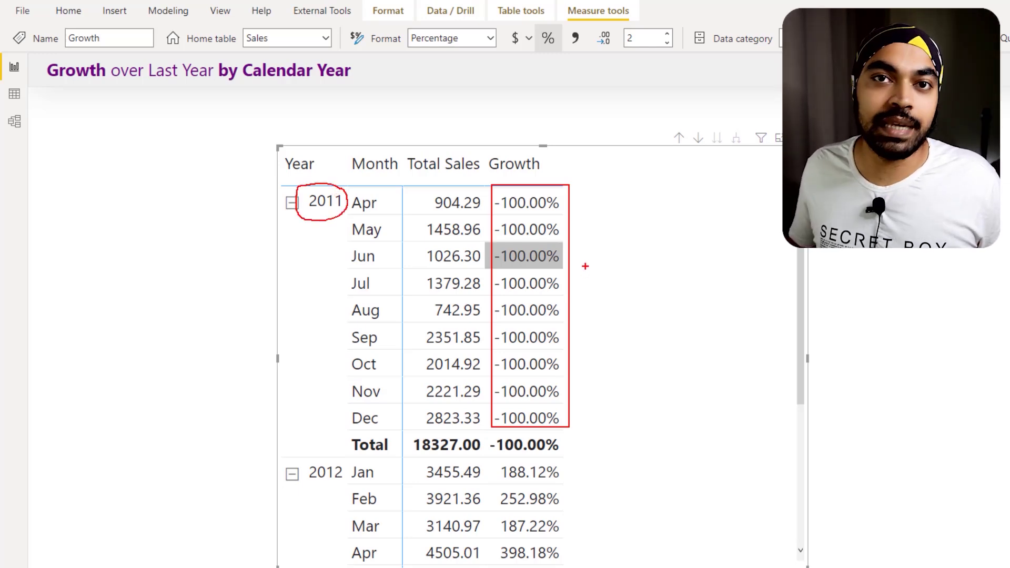
pyautogui.moveTo(582, 263); pyautogui.dragTo(621, 244)
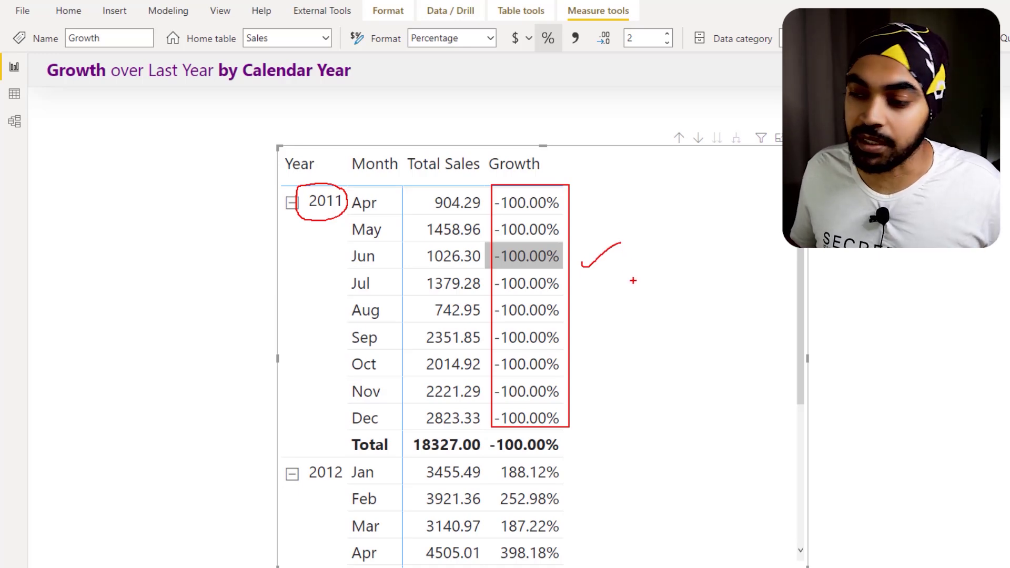
pyautogui.press('Escape')
# - Examine the September to December 2012 rows of the matrix, marking their Growth percentages, the blank Total Sales cells and August as the last sales month
pyautogui.scroll(-5, 624, 300)
pyautogui.moveTo(488, 404); pyautogui.dragTo(578, 511)
pyautogui.moveTo(487, 453); pyautogui.dragTo(452, 454)
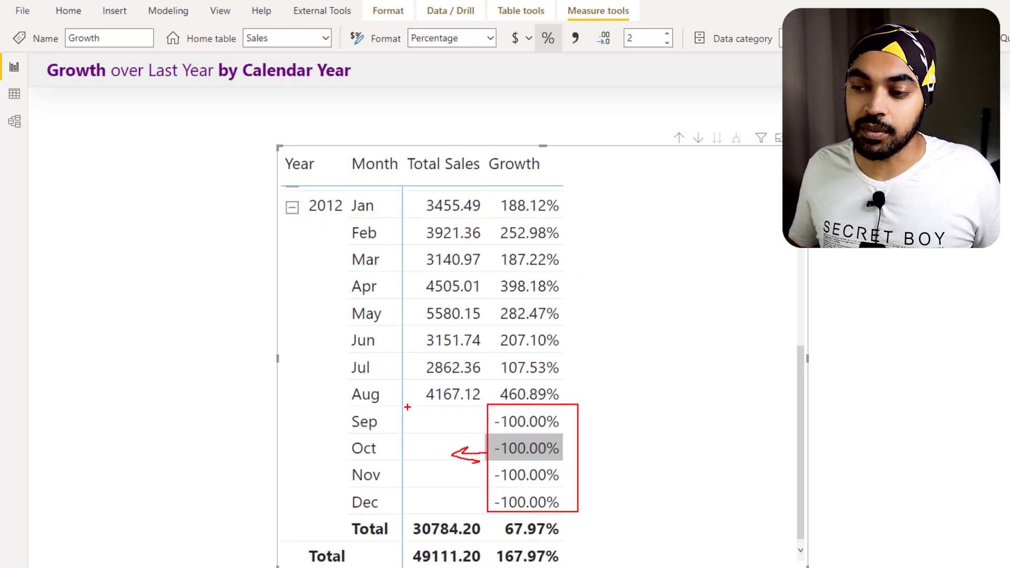
pyautogui.moveTo(407, 407); pyautogui.dragTo(487, 516)
pyautogui.moveTo(340, 408); pyautogui.dragTo(392, 403)
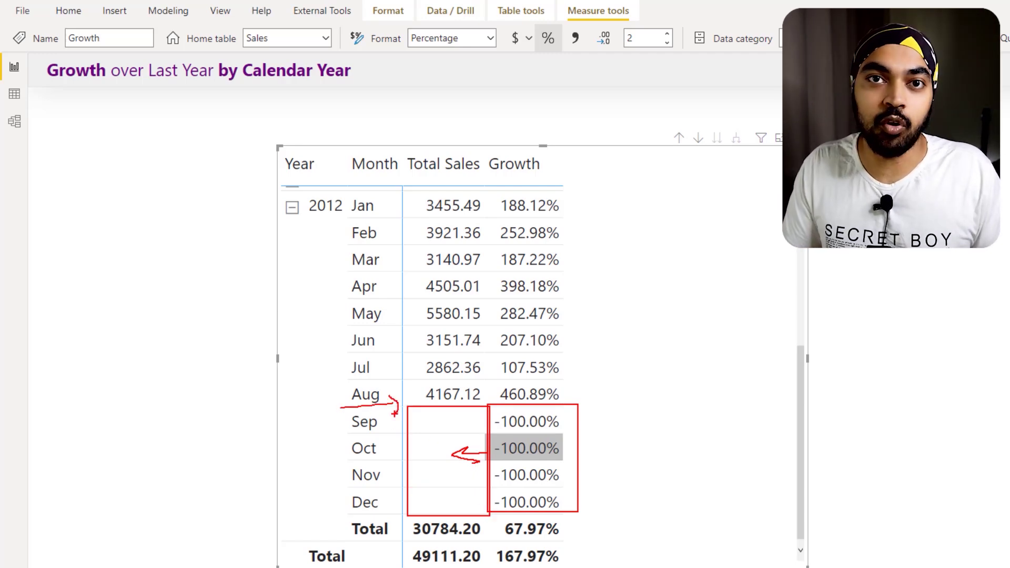
pyautogui.press('Escape')
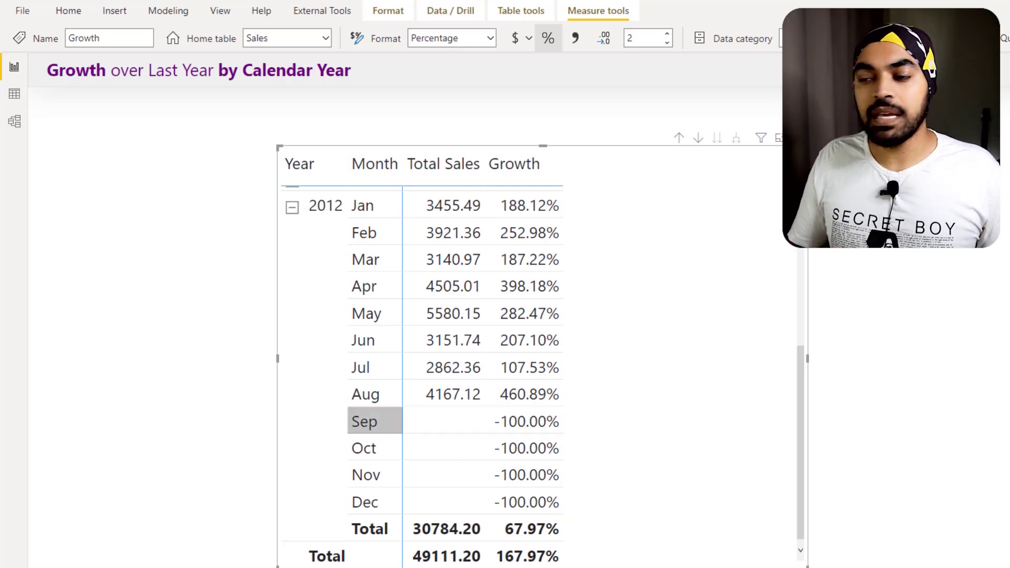
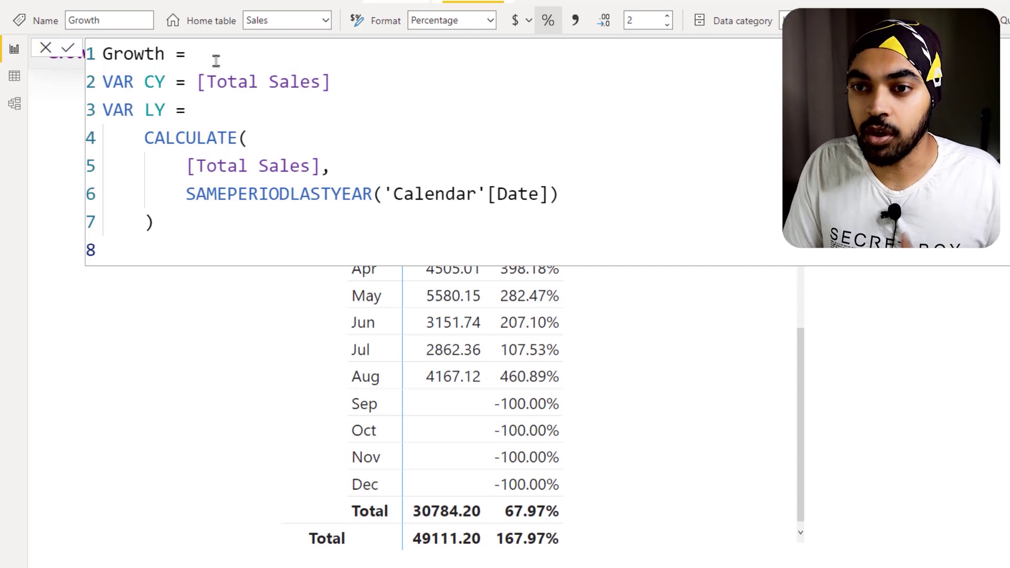
# - Add a variable named Check to the Growth formula, defined as CY && LY
pyautogui.write('VAR ')
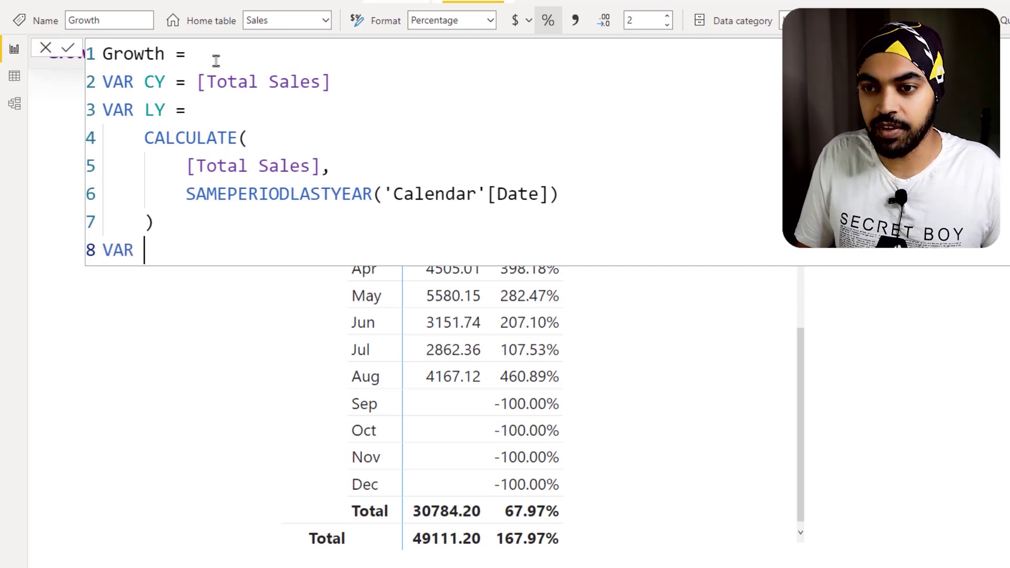
pyautogui.write('Check = ')
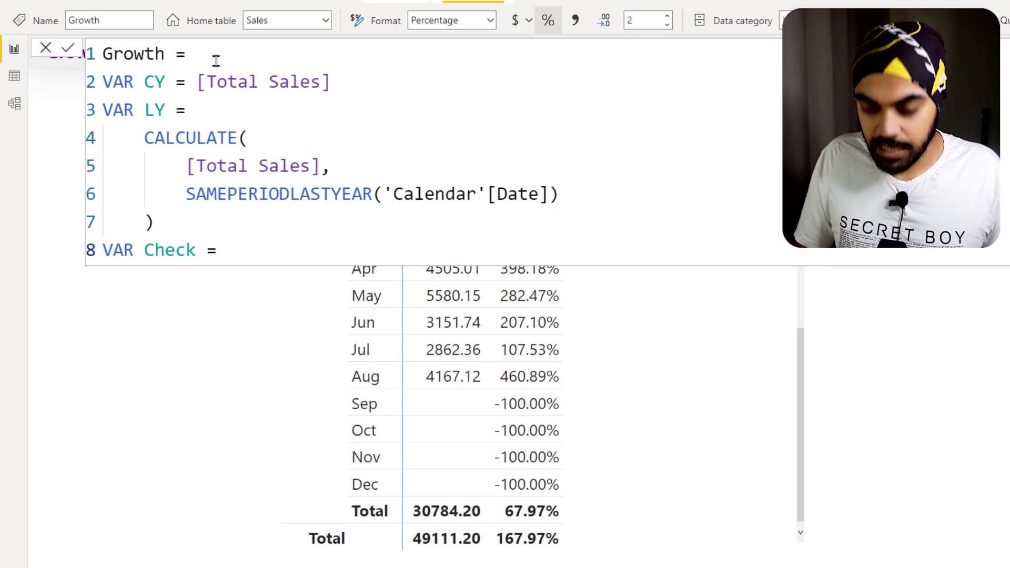
pyautogui.write('CY <> ')
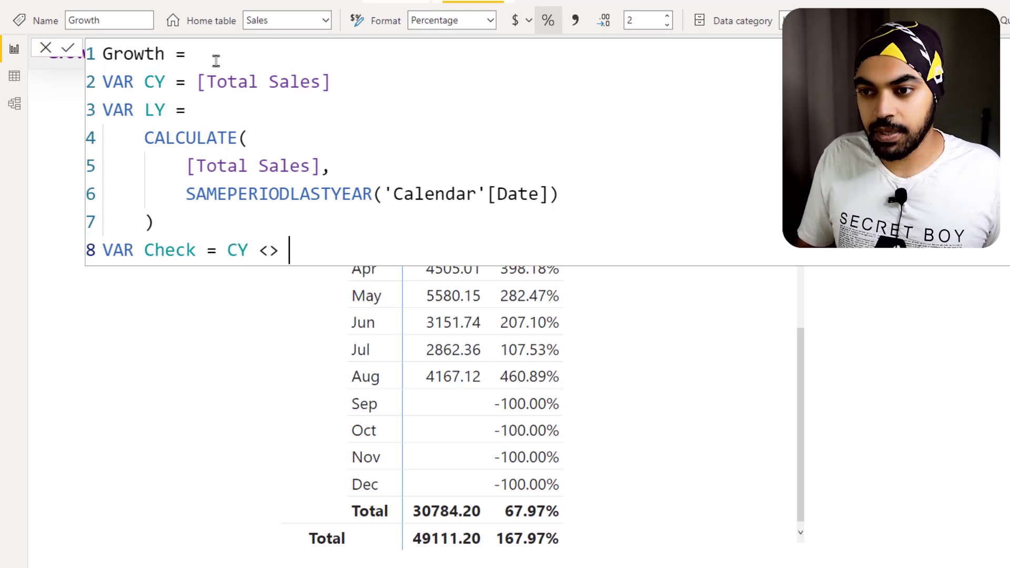
pyautogui.write('BLANK()')
pyautogui.hotkey('ctrl', 'shift', 'Left')
pyautogui.hotkey('ctrl', 'shift', 'Left')
pyautogui.hotkey('ctrl', 'shift', 'Left')
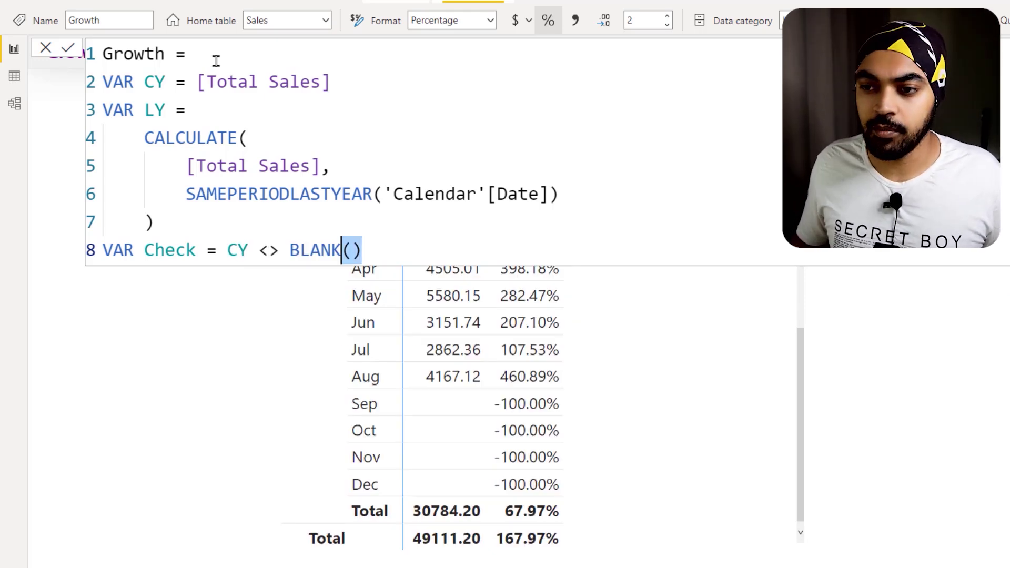
pyautogui.write('&& LY')
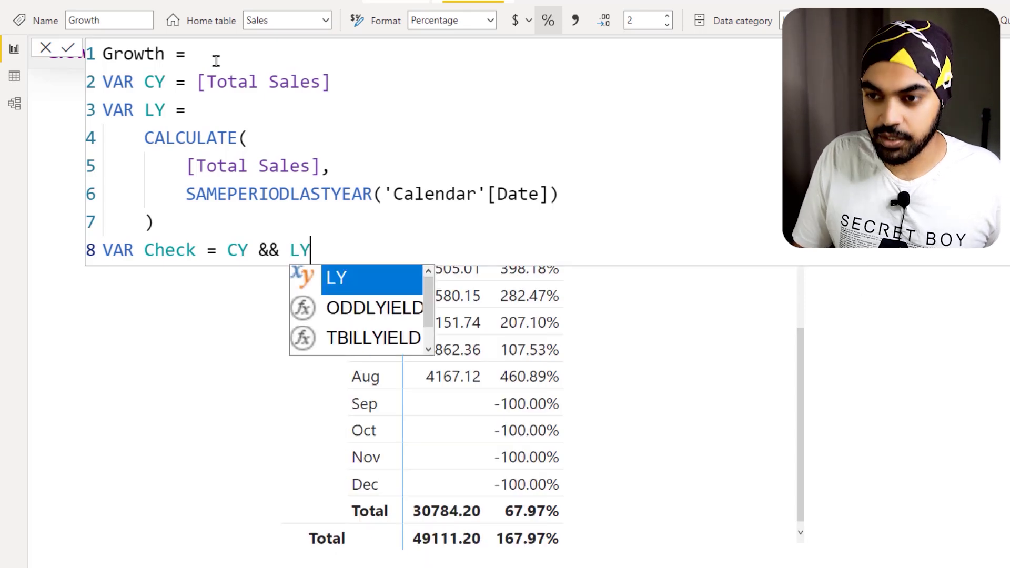
pyautogui.press('Escape')
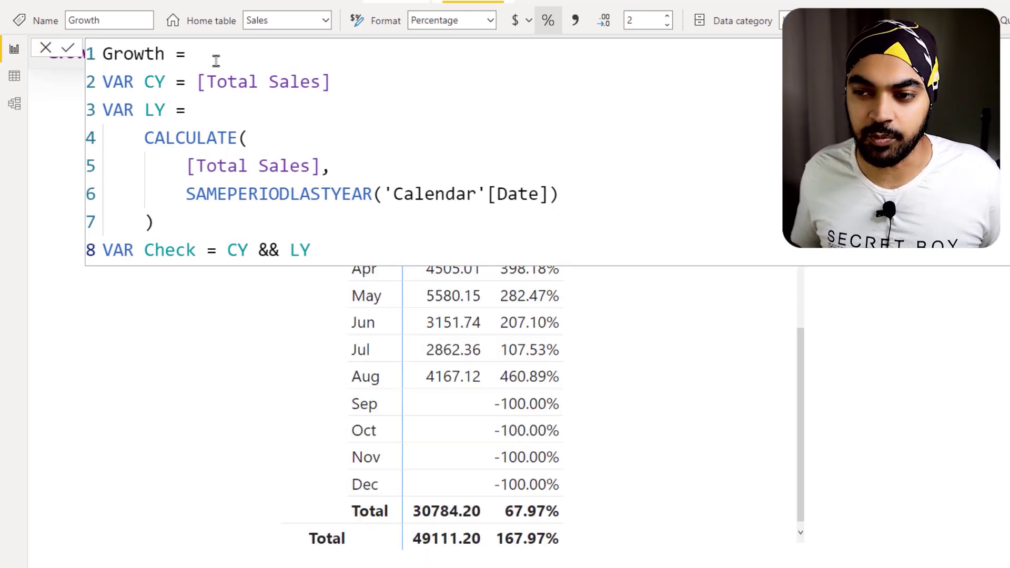
# - Extend the Check variable to CY <> BLANK() && LY <> BLANK() to spell out both comparisons
pyautogui.write('<> bl')
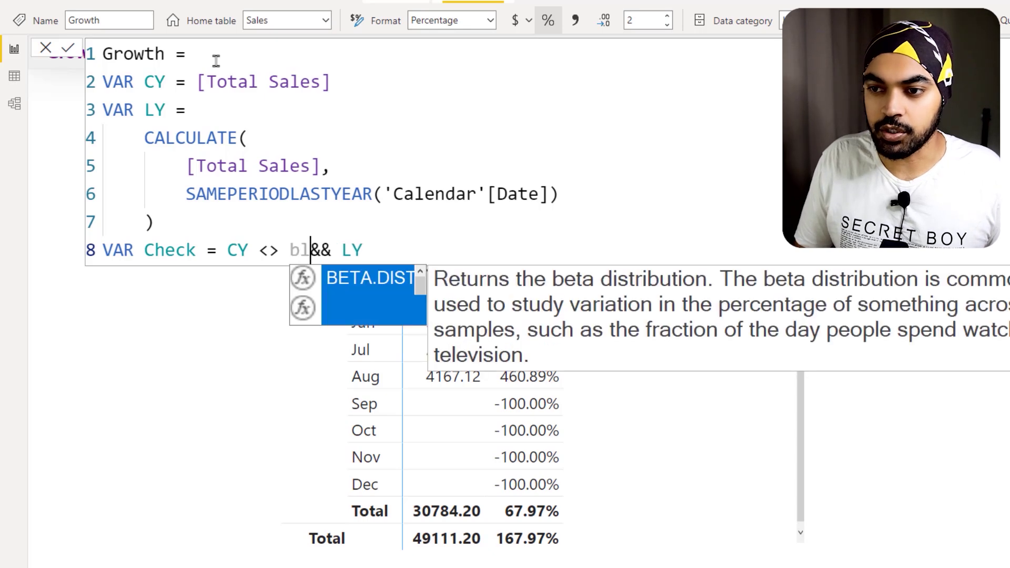
pyautogui.write('ank()')
pyautogui.press('End')
pyautogui.write('<')
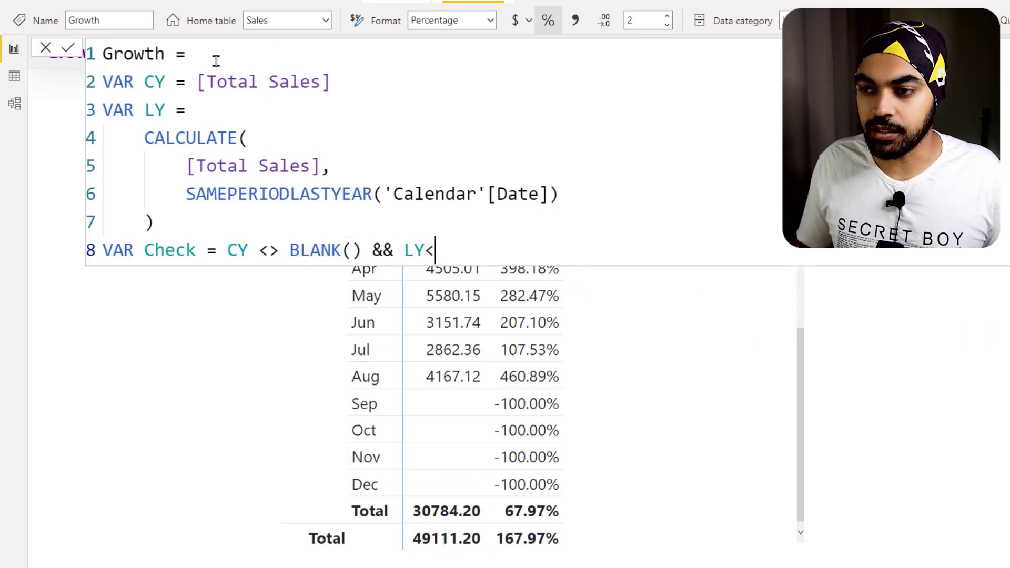
pyautogui.write('> BLANK()')
pyautogui.hotkey('ctrl', 'shift', 'Left')
pyautogui.hotkey('ctrl', 'shift', 'Left')
pyautogui.hotkey('ctrl', 'shift', 'Left')
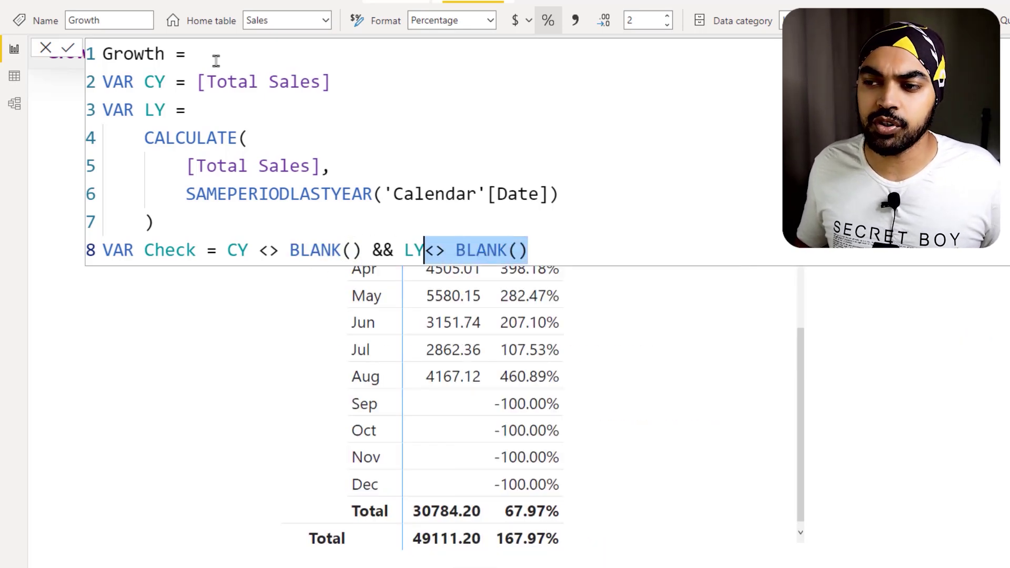
# - Remove both <> BLANK() comparisons from the Check variable, restoring CY && LY
pyautogui.press('BackSpace')
pyautogui.hotkey('ctrl', 'Left')
pyautogui.hotkey('ctrl', 'Left')
pyautogui.hotkey('ctrl', 'Left')
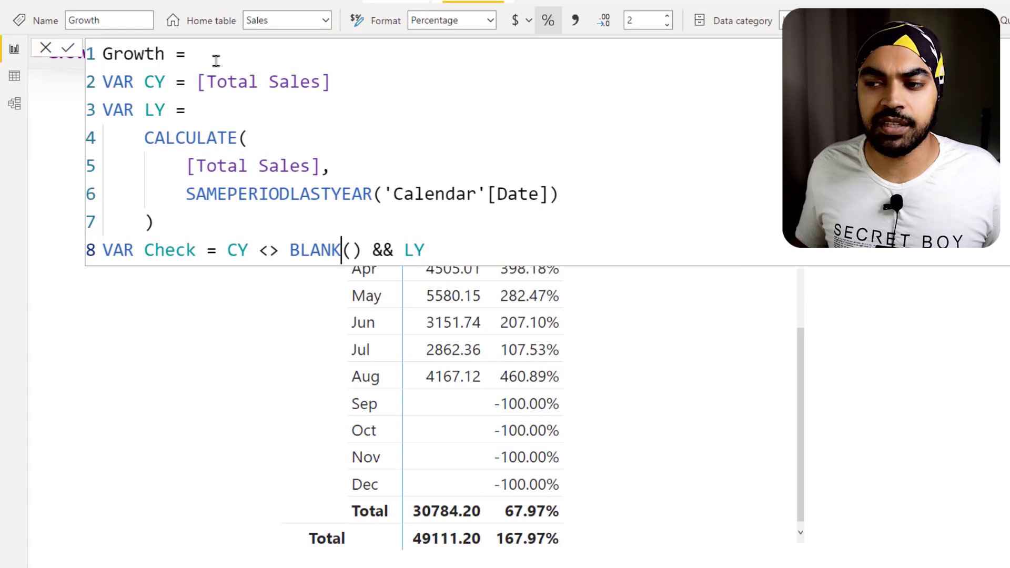
pyautogui.press('Right')
pyautogui.press('Right')
pyautogui.hotkey('ctrl', 'shift', 'Left')
pyautogui.hotkey('ctrl', 'shift', 'Left')
pyautogui.hotkey('ctrl', 'shift', 'Left')
pyautogui.press('BackSpace')
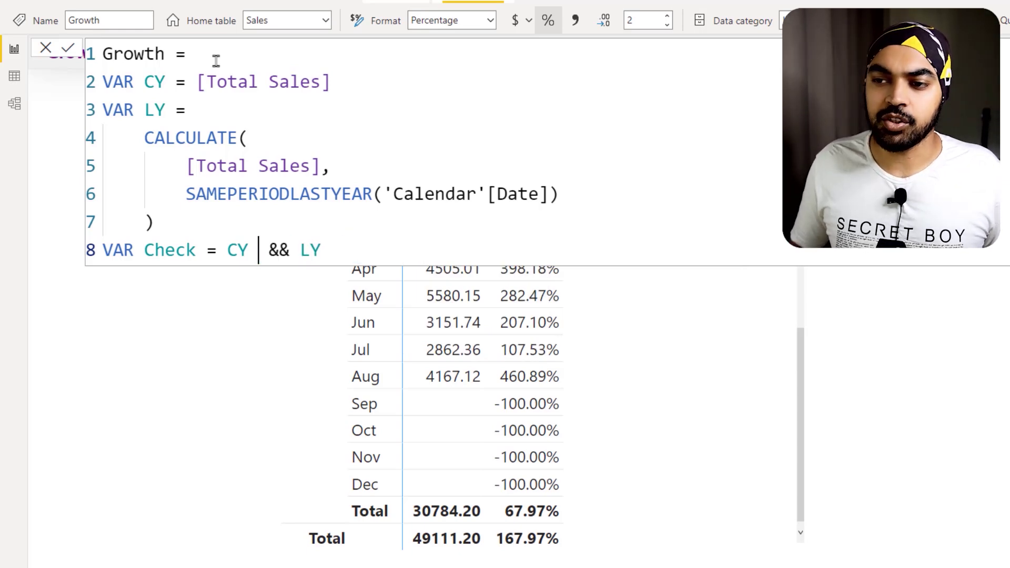
pyautogui.press('BackSpace')
pyautogui.hotkey('ctrl', 'Right')
pyautogui.hotkey('ctrl', 'Right')
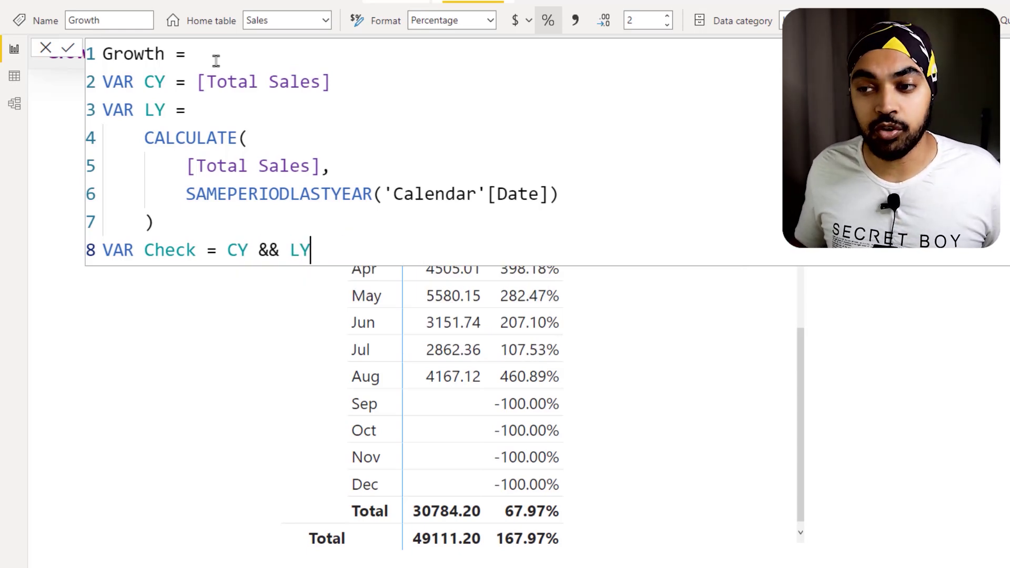
# - Add a RETURN section with an indented IF function that uses Check as its logical test on the same line
pyautogui.hotkey('shift', 'Return')
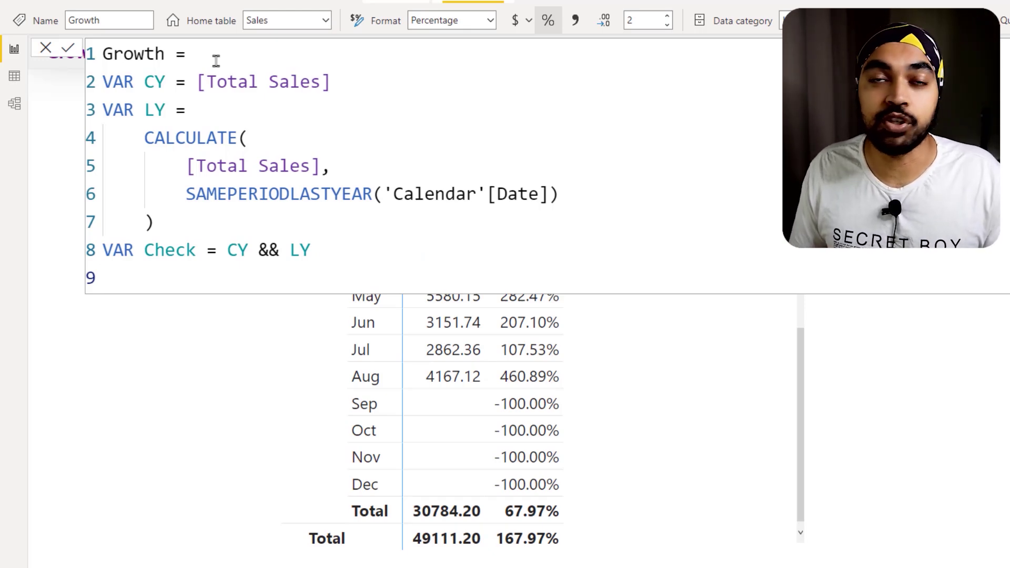
pyautogui.write('RETURN')
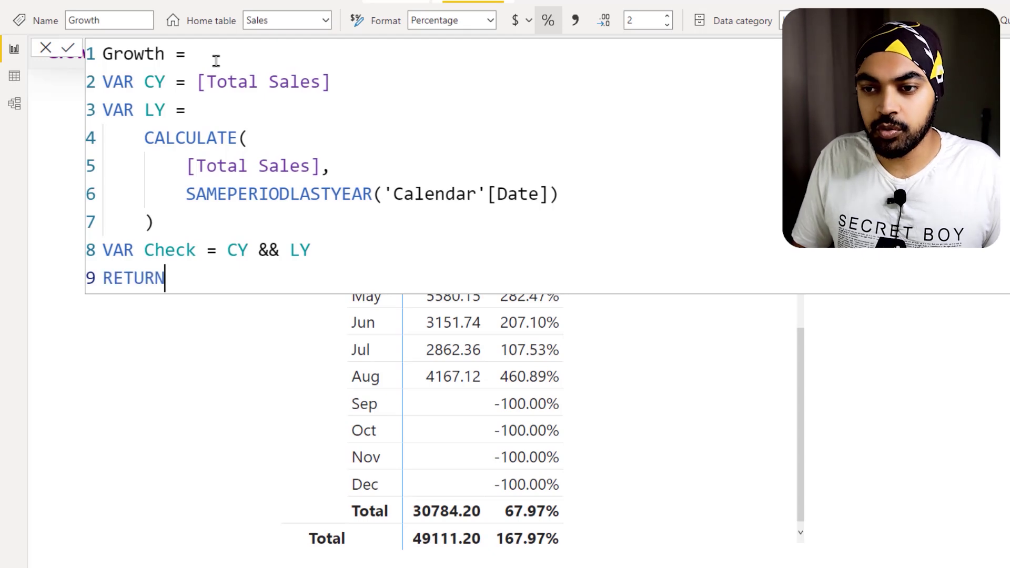
pyautogui.press('Return')
pyautogui.press('Tab')
pyautogui.write('IF(')
pyautogui.press('Return')
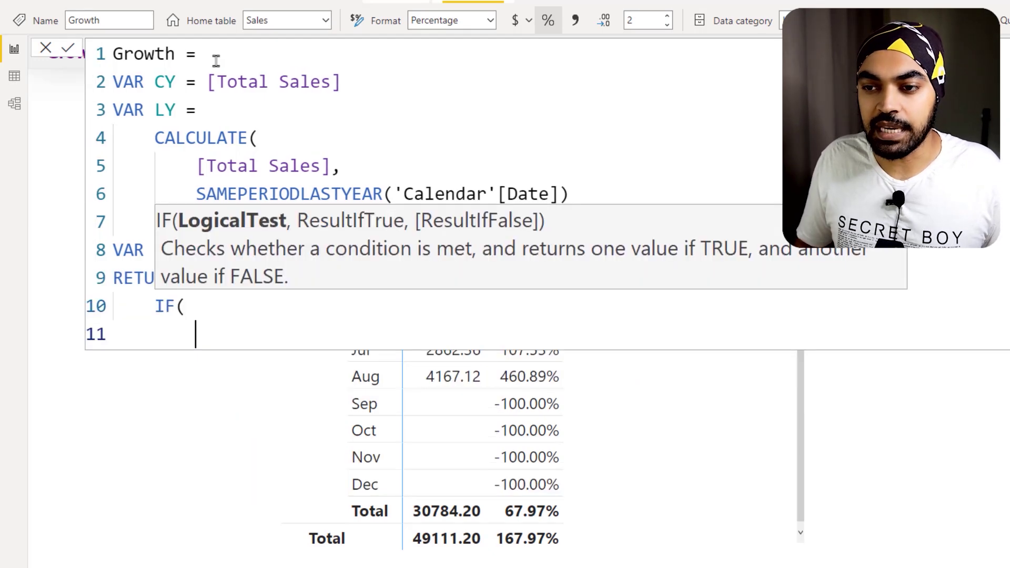
pyautogui.write('che')
pyautogui.press('Tab')
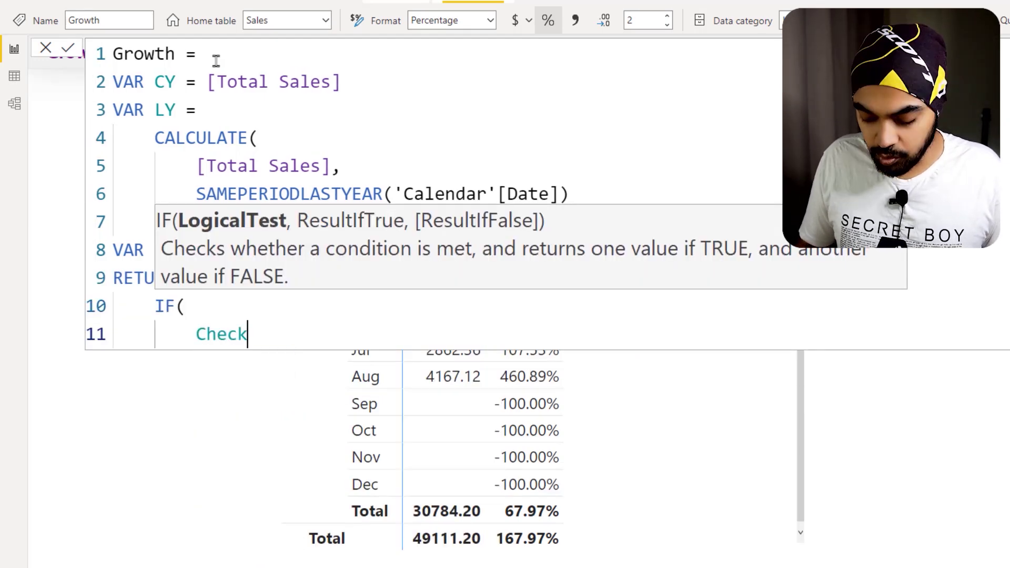
pyautogui.write(',')
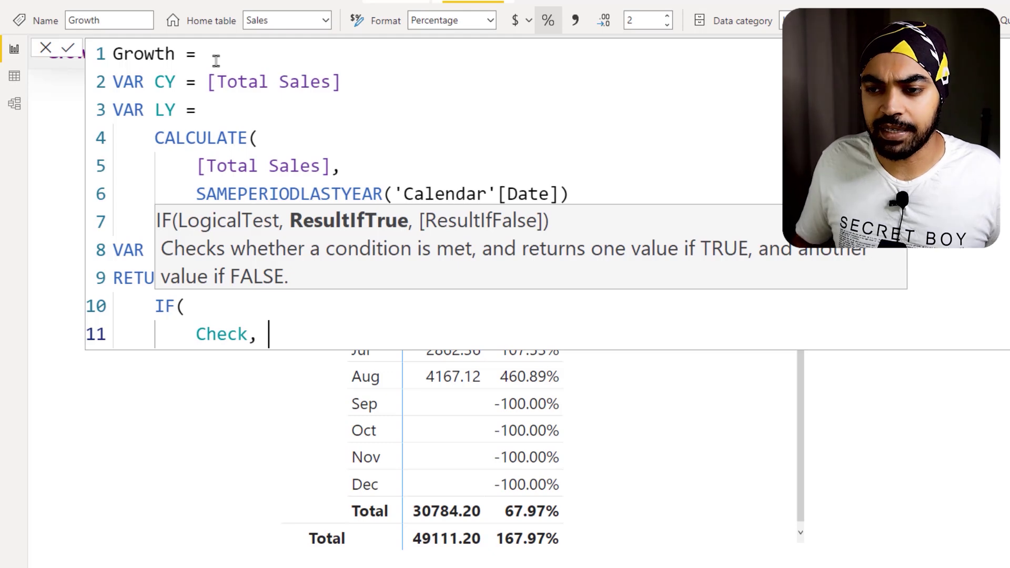
pyautogui.press('Home')
pyautogui.press('BackSpace')
pyautogui.hotkey('shift', 'ctrl', 'Right')
pyautogui.press('Delete')
pyautogui.hotkey('ctrl', 'Right')
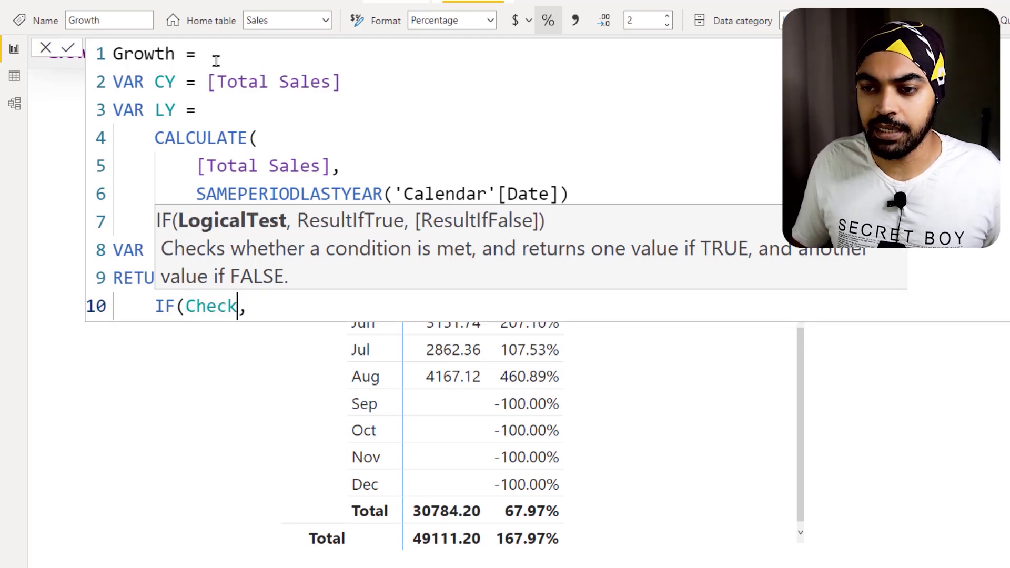
# - Insert a DIVIDE function as the IF function's result when Check is true
pyautogui.press('Right')
pyautogui.write('dib')
pyautogui.press('BackSpace')
pyautogui.press('BackSpace')
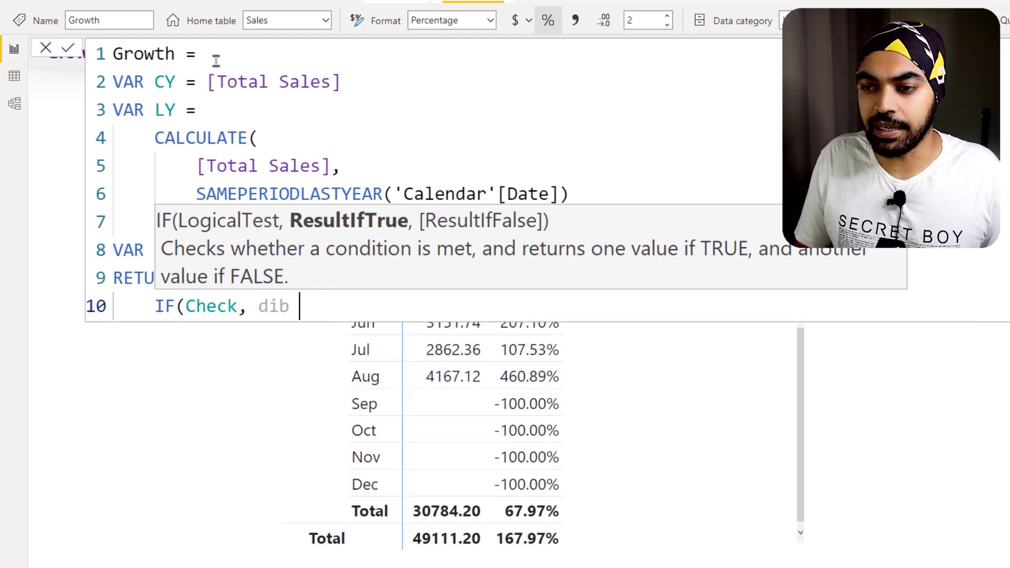
pyautogui.press('BackSpace')
pyautogui.press('BackSpace')
pyautogui.write('v')
pyautogui.press('Tab')
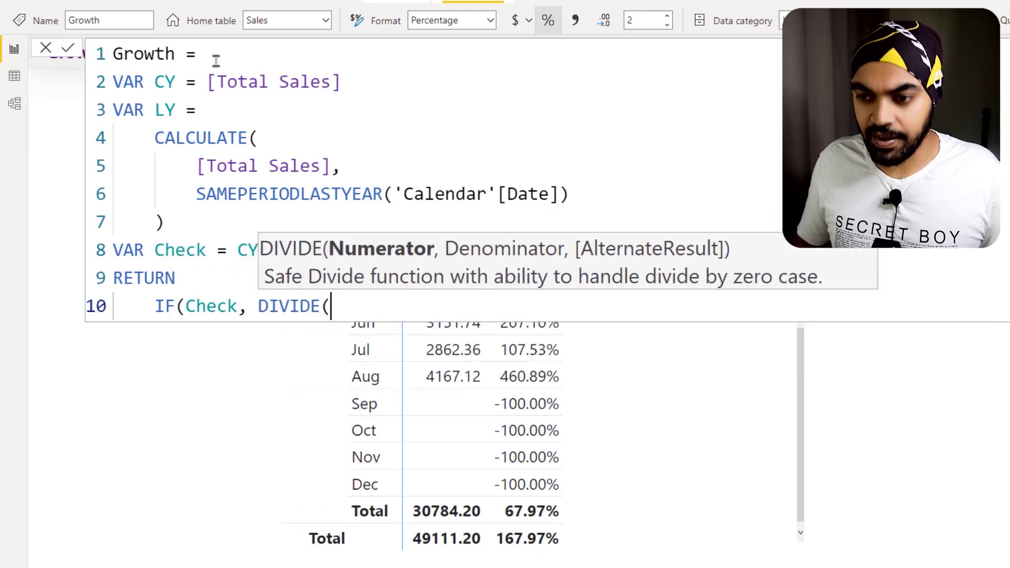
# - Divide CY by LY, subtract 1, close the IF function and commit the Growth formula
pyautogui.write('cy')
pyautogui.press('Tab')
pyautogui.write(',ly')
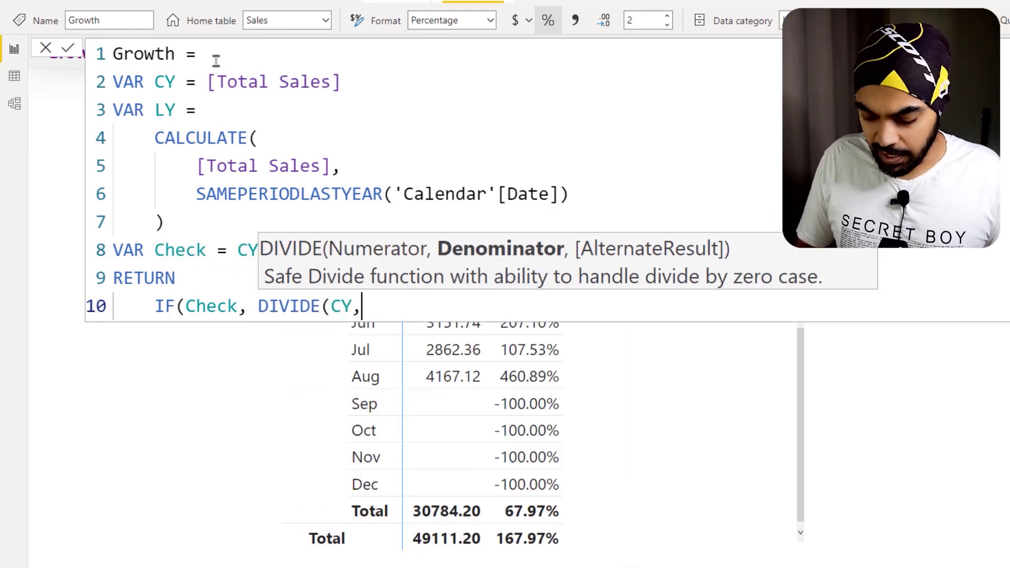
pyautogui.press('Tab')
pyautogui.write(') - 1')
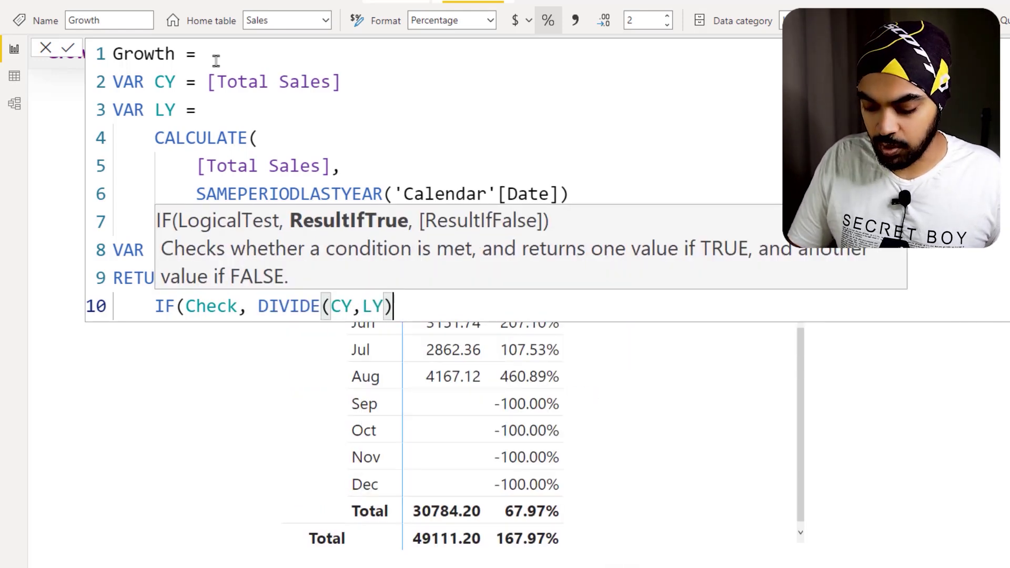
pyautogui.write(' )')
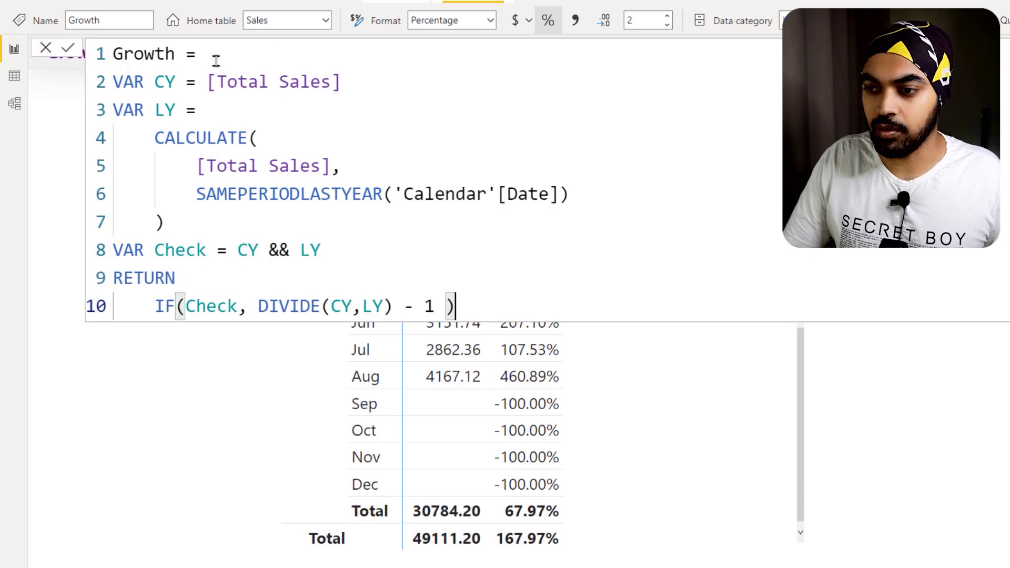
pyautogui.press('Return')
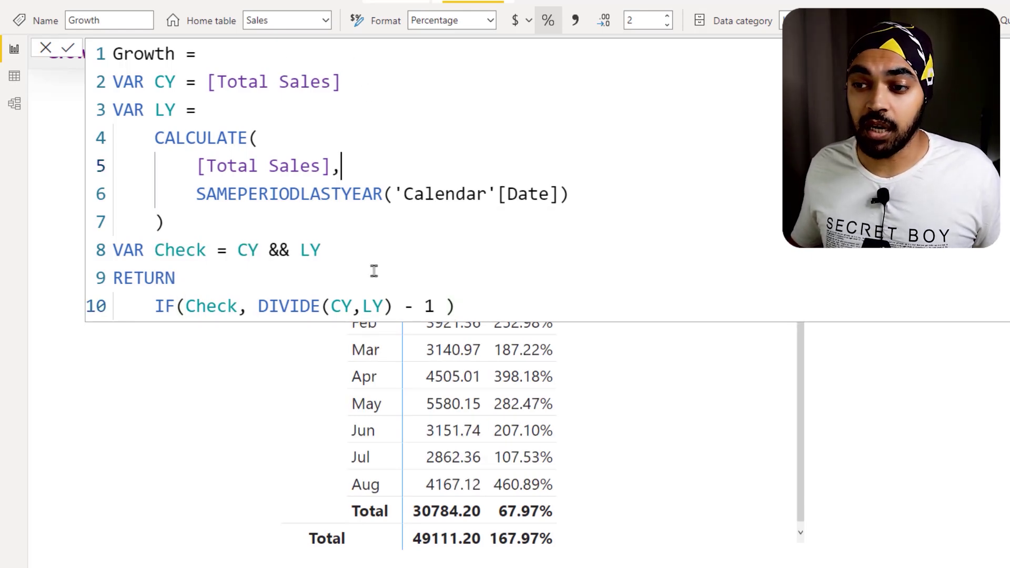
# - Review the Growth formula, marking the DIVIDE(CY,LY) - 1 result and the CY and LY conditions in Check
pyautogui.moveTo(260, 291); pyautogui.dragTo(464, 324)
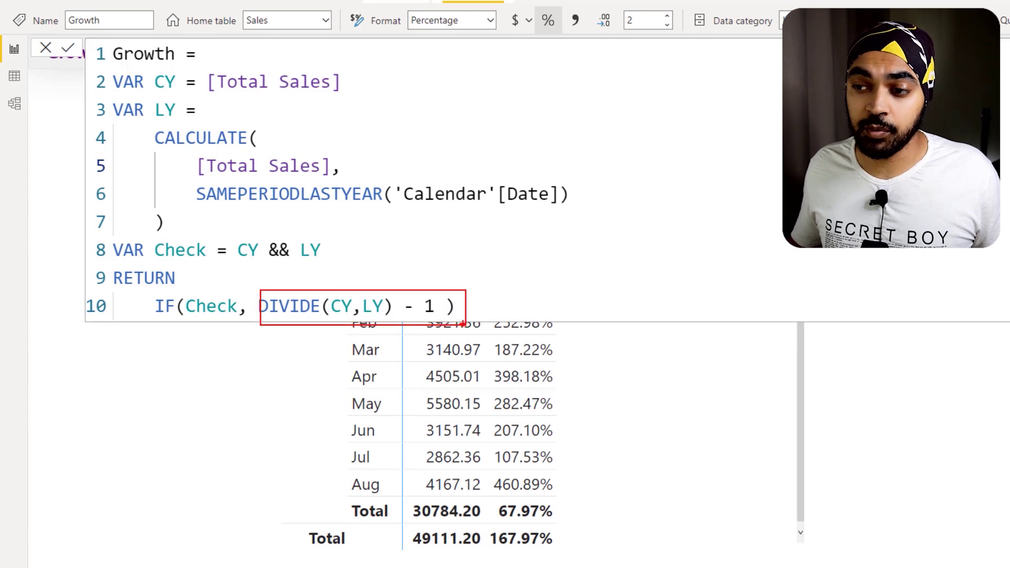
pyautogui.moveTo(293, 261); pyautogui.dragTo(317, 258)
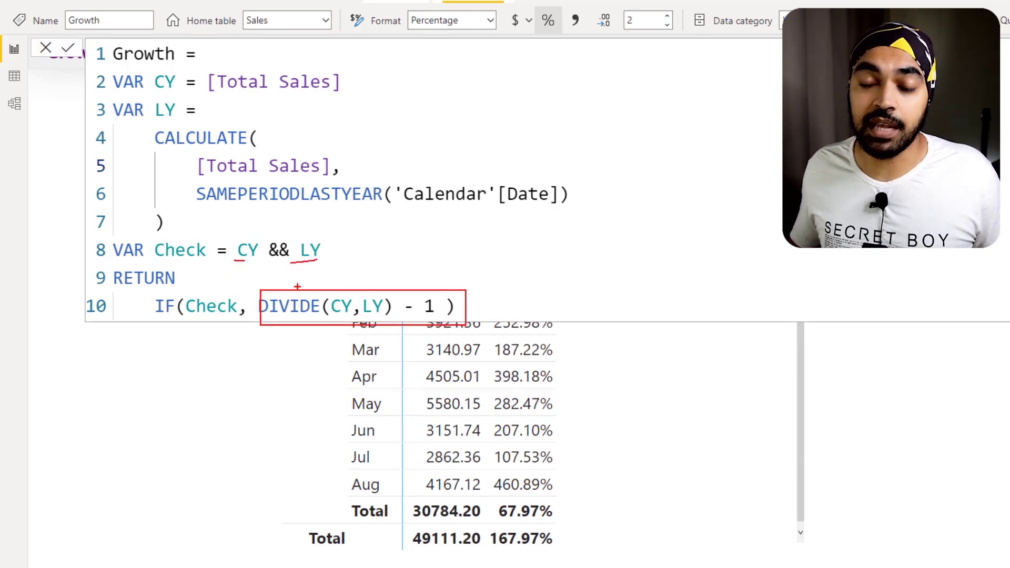
pyautogui.press('Escape')
# - Close the formula editor and check the Growth column for 2011 and 2012 in the matrix
pyautogui.press('Return')
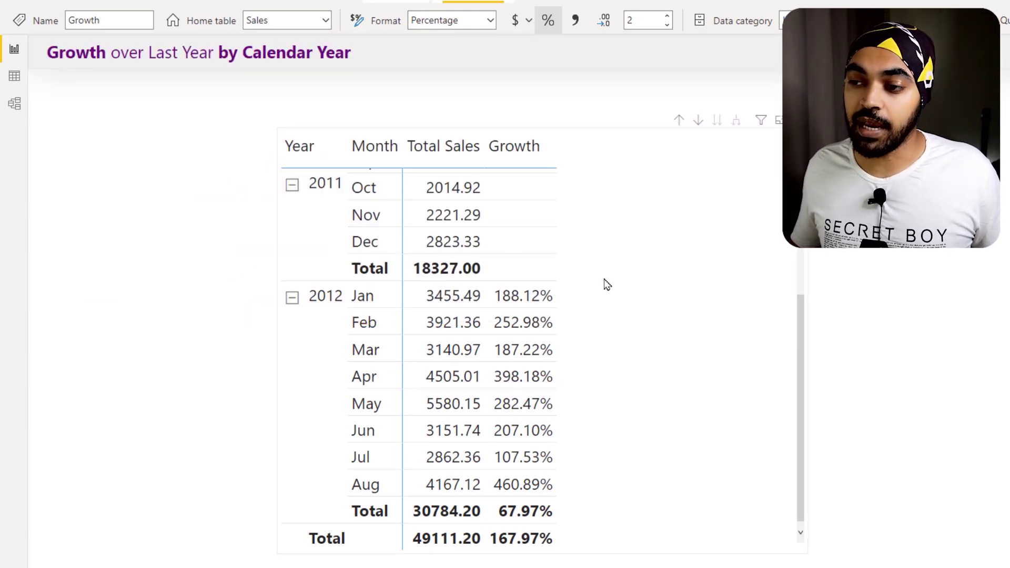
pyautogui.scroll(3, 602, 284)
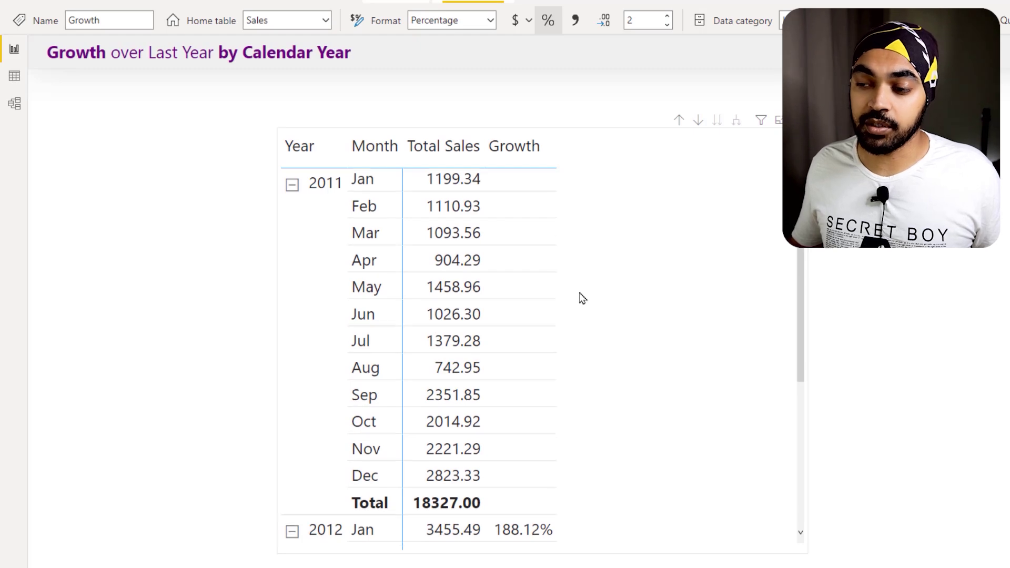
pyautogui.scroll(-3, 581, 310)
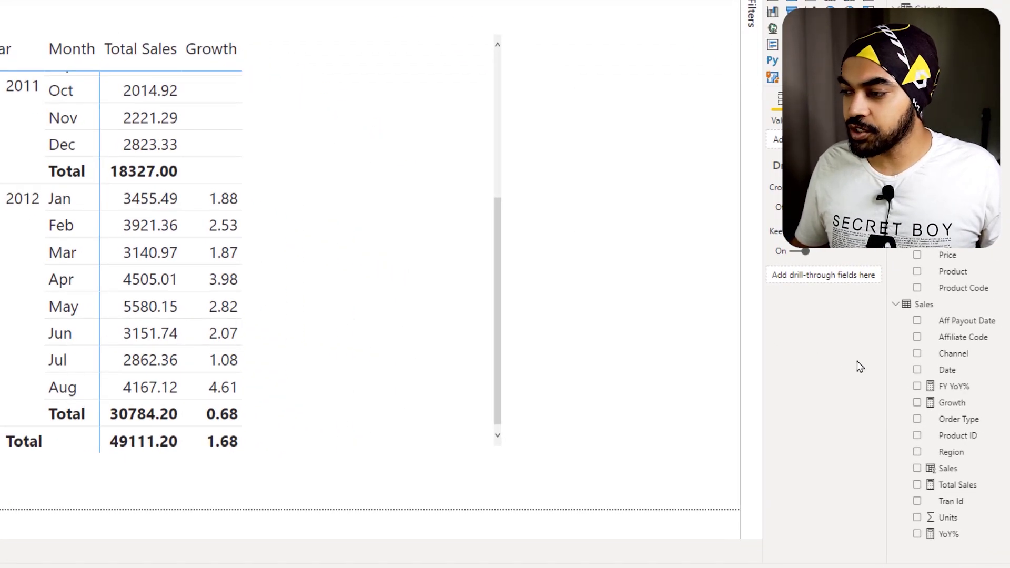
# - Open the Growth measure from the Sales table and comment out the IF line below RETURN
pyautogui.click(953, 404)
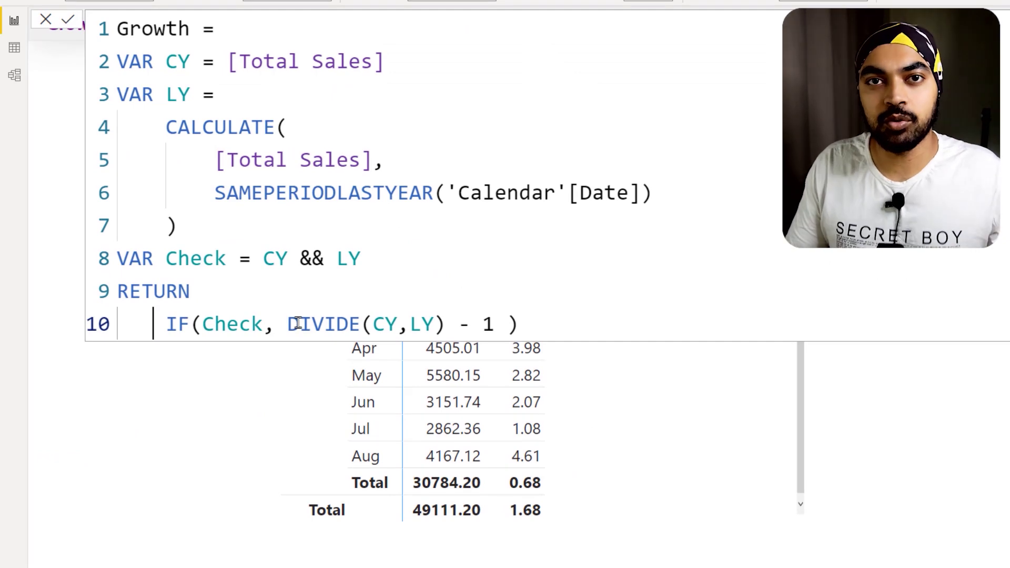
pyautogui.press('Right')
pyautogui.write('//')
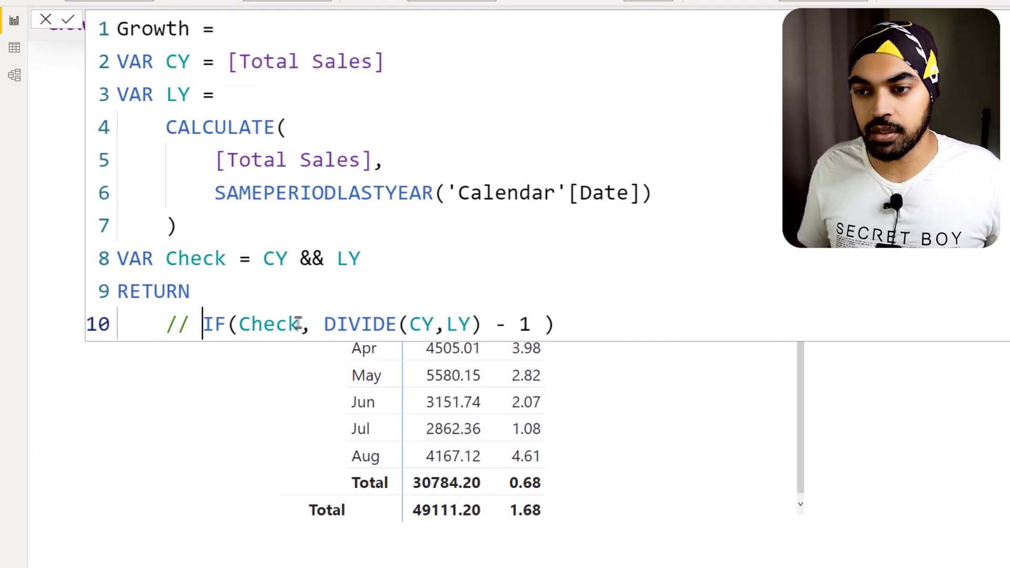
# - Add an indented line under RETURN, above the commented-out IF line, that returns the LY variable
pyautogui.press('Up')
pyautogui.press('Return')
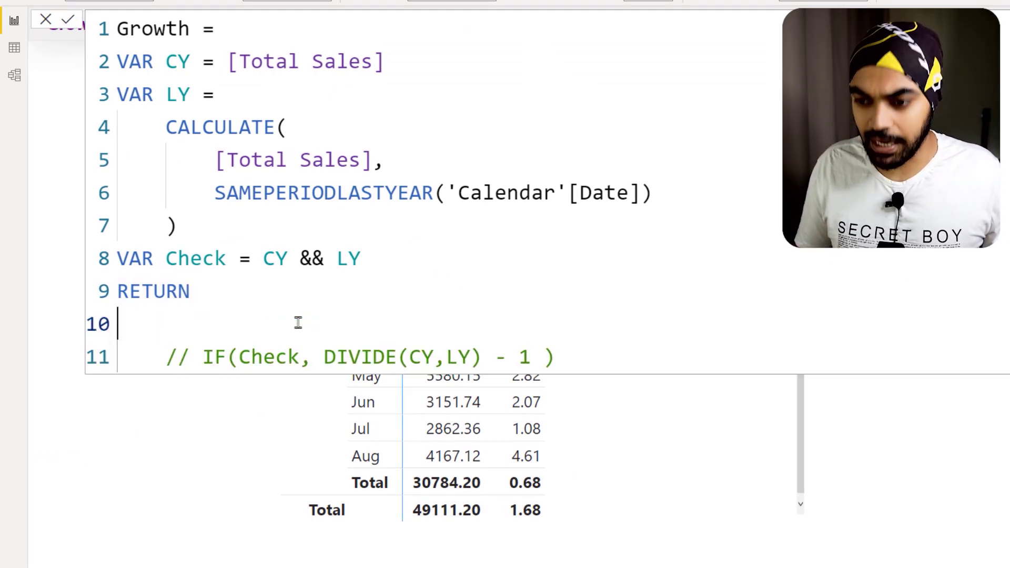
pyautogui.write('ly')
pyautogui.press('Escape')
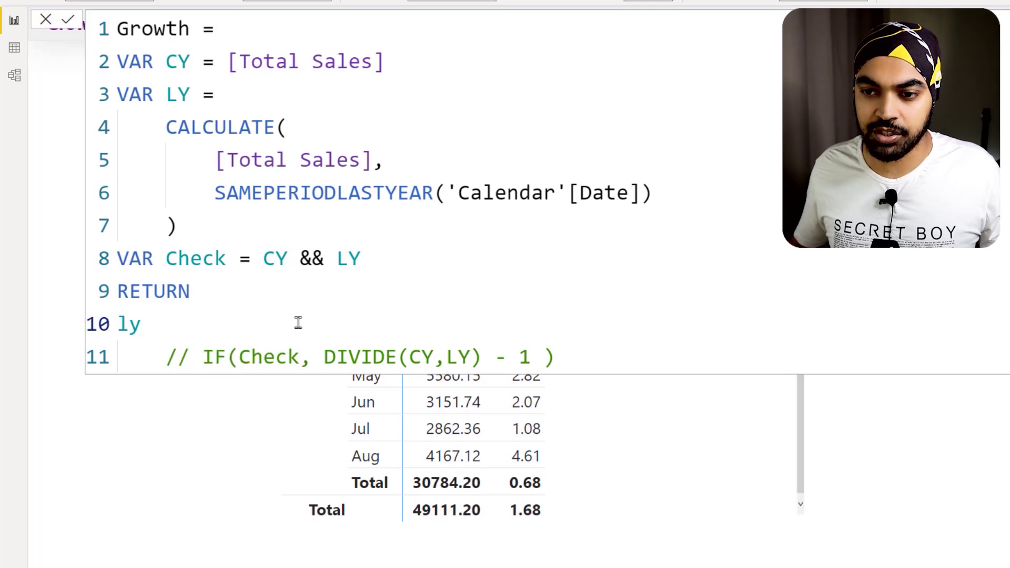
pyautogui.press('BackSpace')
pyautogui.press('BackSpace')
pyautogui.write('LY')
pyautogui.press('Home')
pyautogui.press('Tab')
pyautogui.press('End')
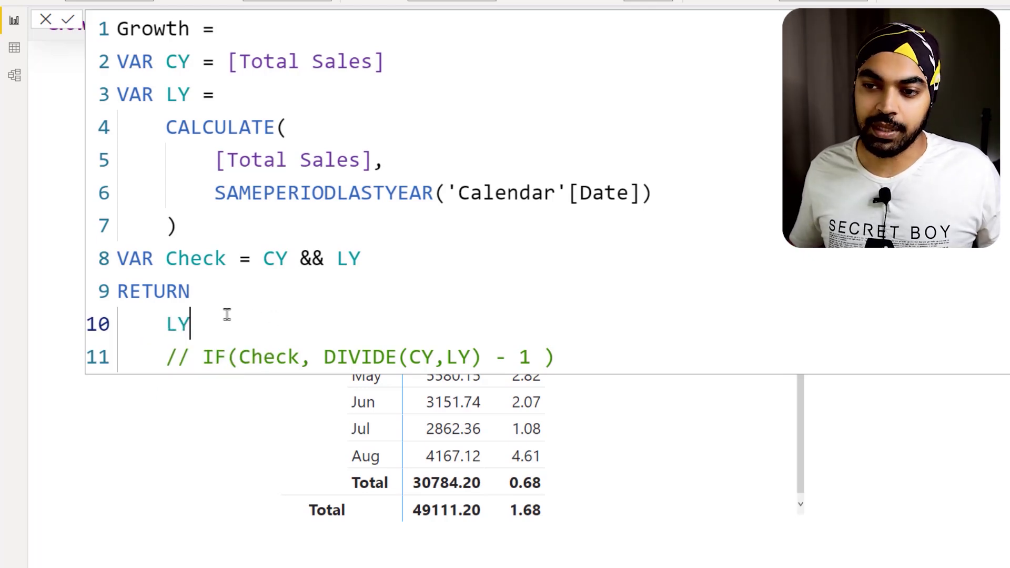
# - Mark how the returned LY relates to the SAMEPERIODLASTYEAR calculation and commit the Growth formula
pyautogui.hotkey('ctrl', '2')
pyautogui.moveTo(157, 310); pyautogui.dragTo(210, 341)
pyautogui.moveTo(210, 332)
pyautogui.mouseDown()
pyautogui.moveTo(470, 245)
pyautogui.moveTo(452, 222)
pyautogui.moveTo(473, 223)
pyautogui.mouseUp()
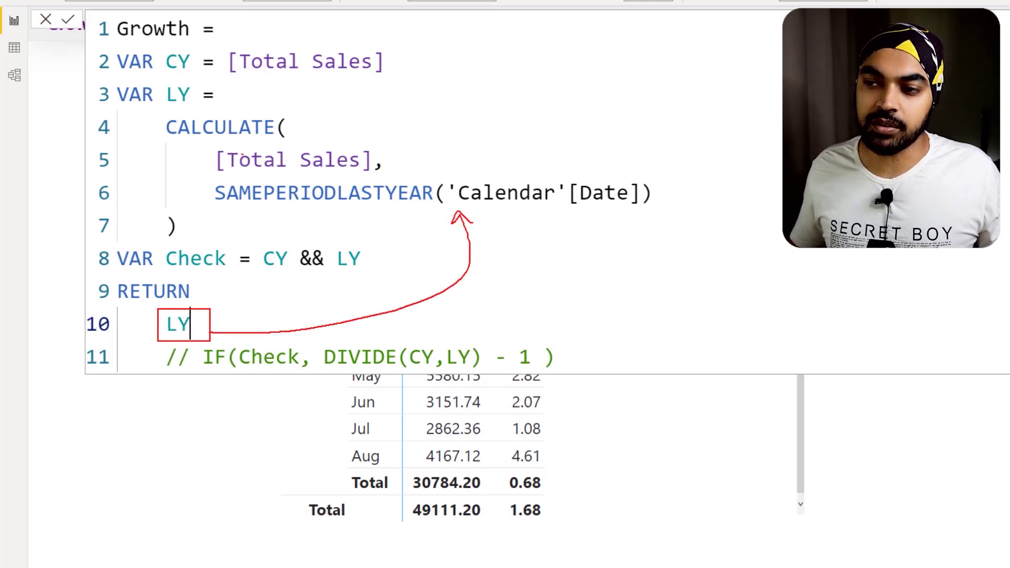
pyautogui.moveTo(197, 109)
pyautogui.mouseDown()
pyautogui.moveTo(332, 148)
pyautogui.moveTo(192, 125)
pyautogui.moveTo(220, 118)
pyautogui.mouseUp()
pyautogui.press('Escape')
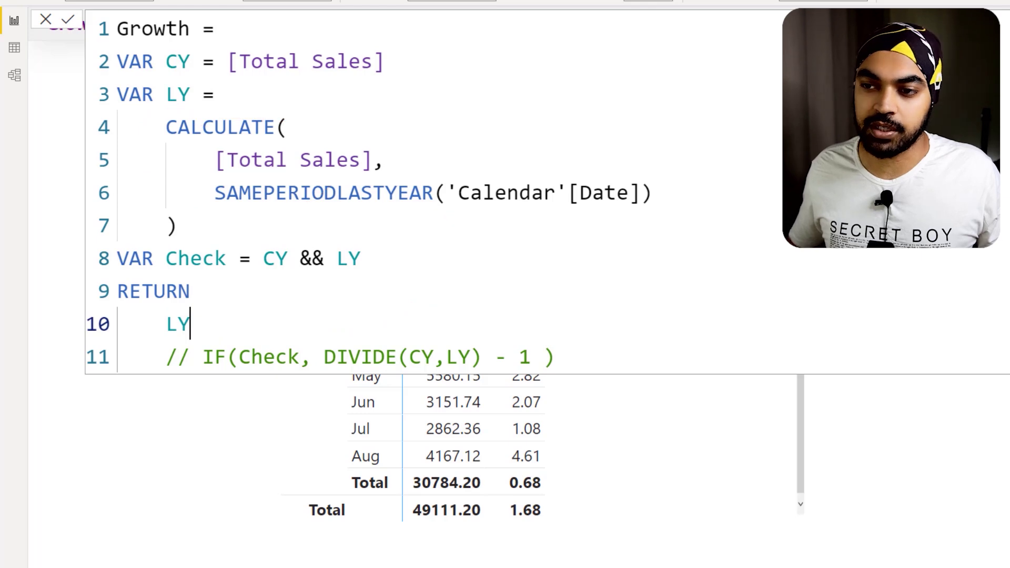
pyautogui.press('Return')
pyautogui.click(656, 208)
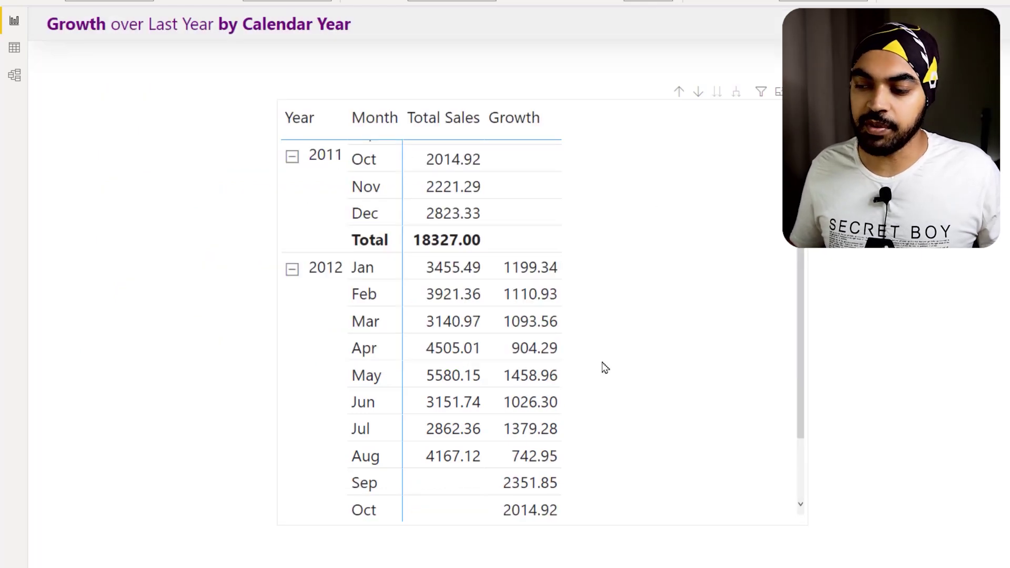
# - Compare the January 2012 and 2012 total values in the Total Sales and Growth columns
pyautogui.scroll(-3, 602, 368)
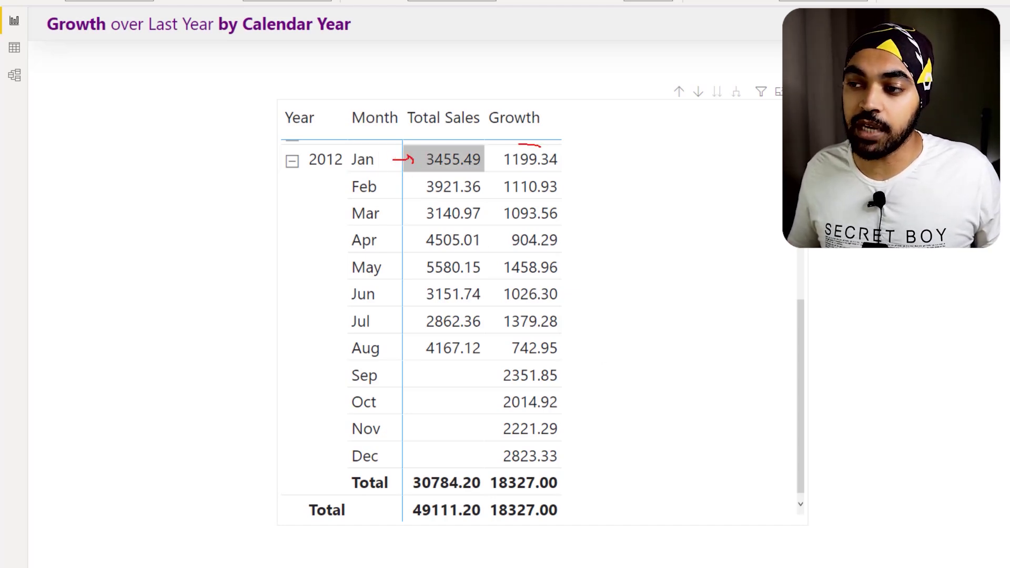
pyautogui.moveTo(518, 144); pyautogui.dragTo(540, 146)
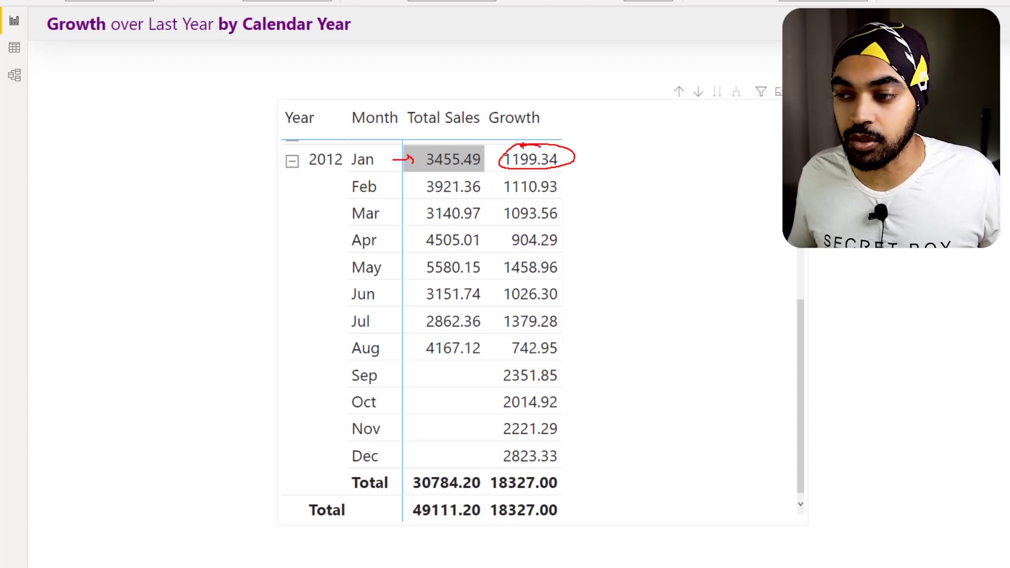
pyautogui.click(512, 485)
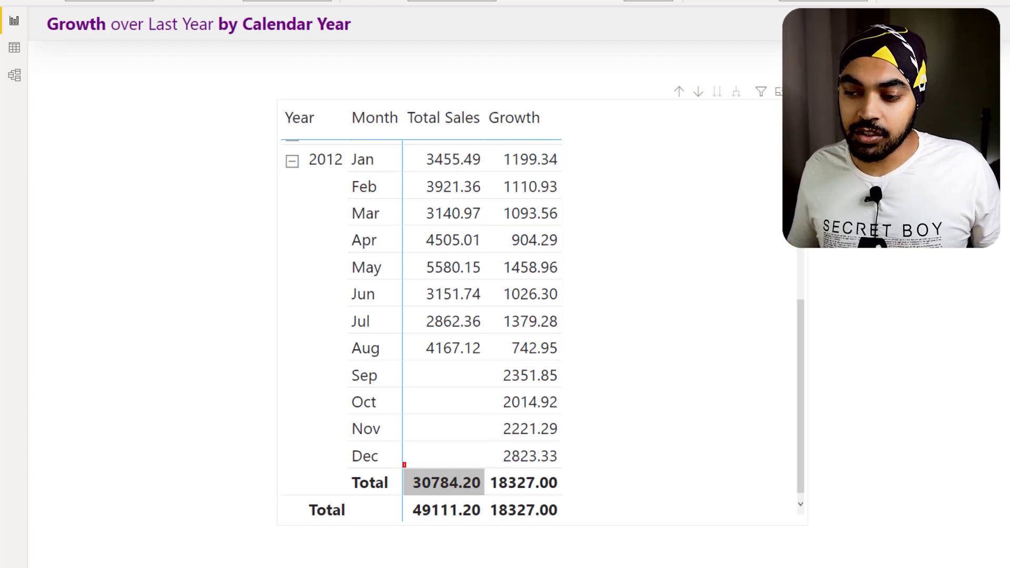
pyautogui.moveTo(404, 465)
pyautogui.mouseDown()
pyautogui.moveTo(488, 497)
pyautogui.moveTo(569, 493)
pyautogui.mouseUp()
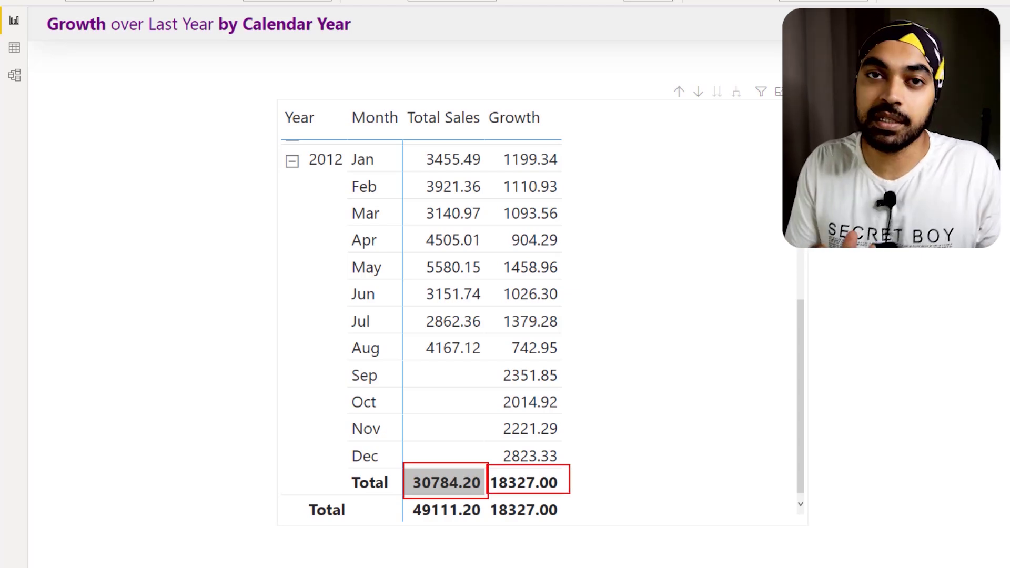
pyautogui.press('Escape')
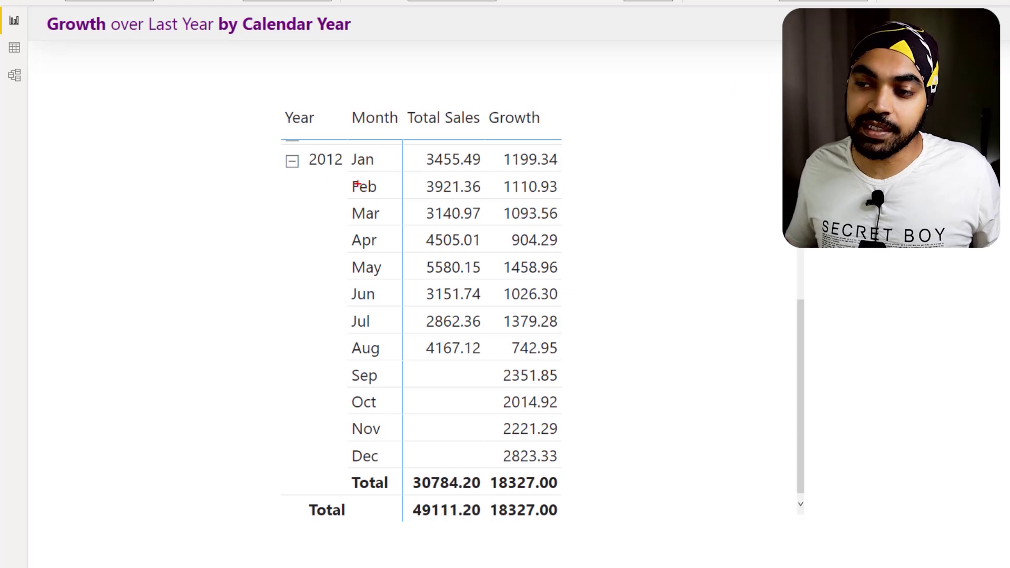
# - Mark the January to August 2012 months and compare them with the 2012 Total Sales and Growth totals
pyautogui.moveTo(386, 145)
pyautogui.mouseDown()
pyautogui.moveTo(399, 237)
pyautogui.moveTo(396, 357)
pyautogui.mouseUp()
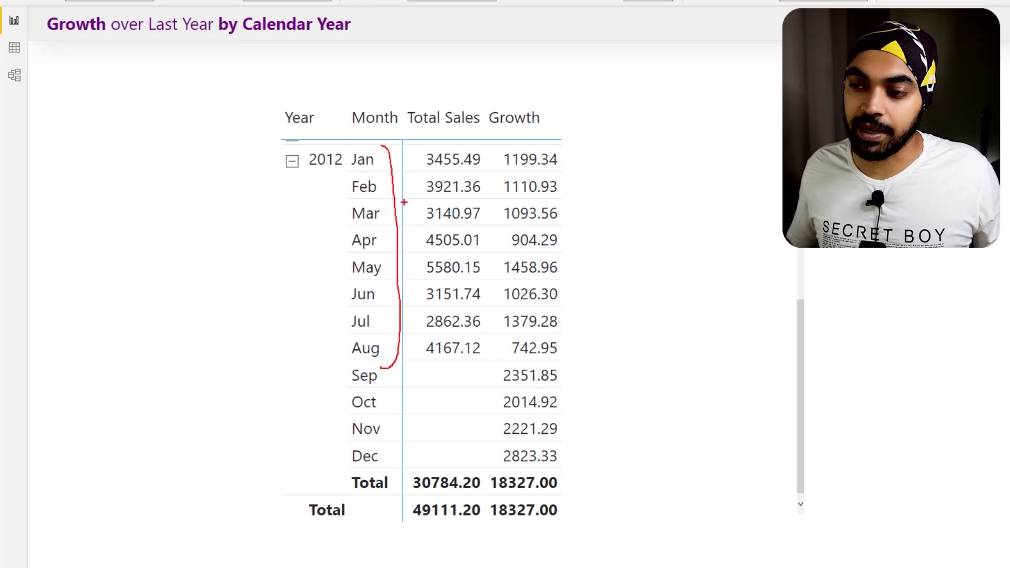
pyautogui.moveTo(377, 155); pyautogui.dragTo(392, 152)
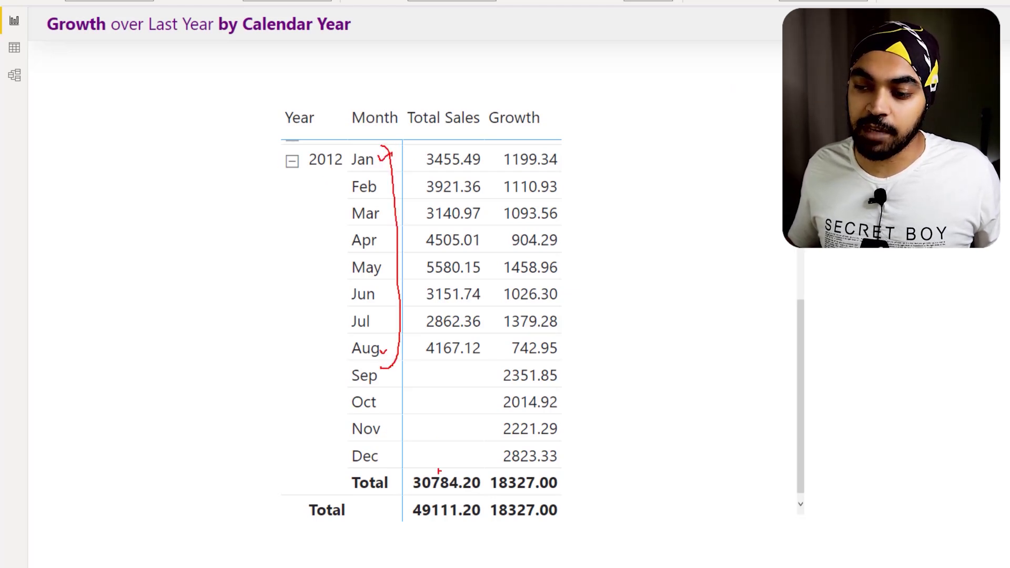
pyautogui.moveTo(398, 462); pyautogui.dragTo(485, 495)
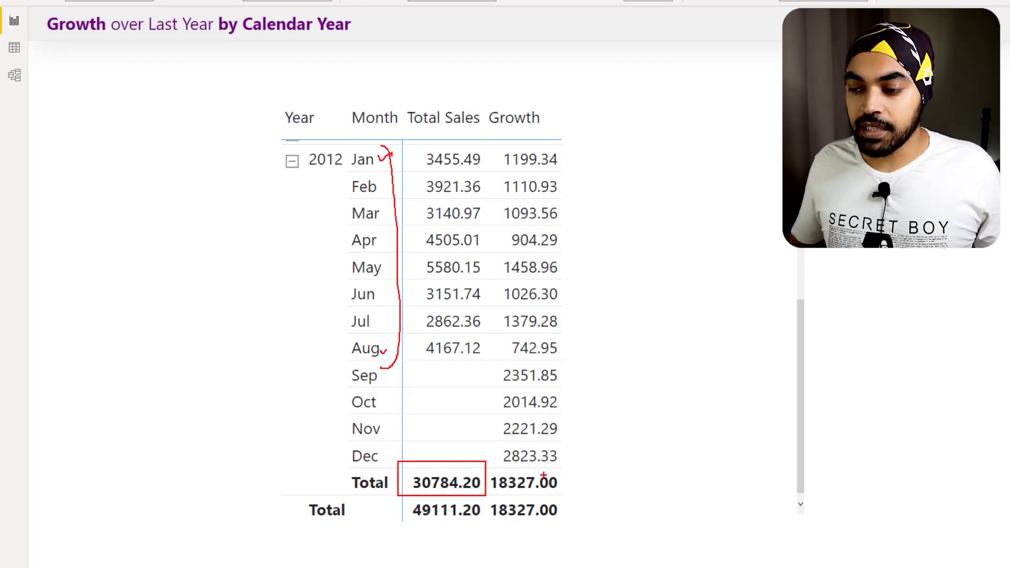
pyautogui.moveTo(560, 470)
pyautogui.mouseDown()
pyautogui.moveTo(490, 471)
pyautogui.moveTo(496, 495)
pyautogui.moveTo(561, 487)
pyautogui.mouseUp()
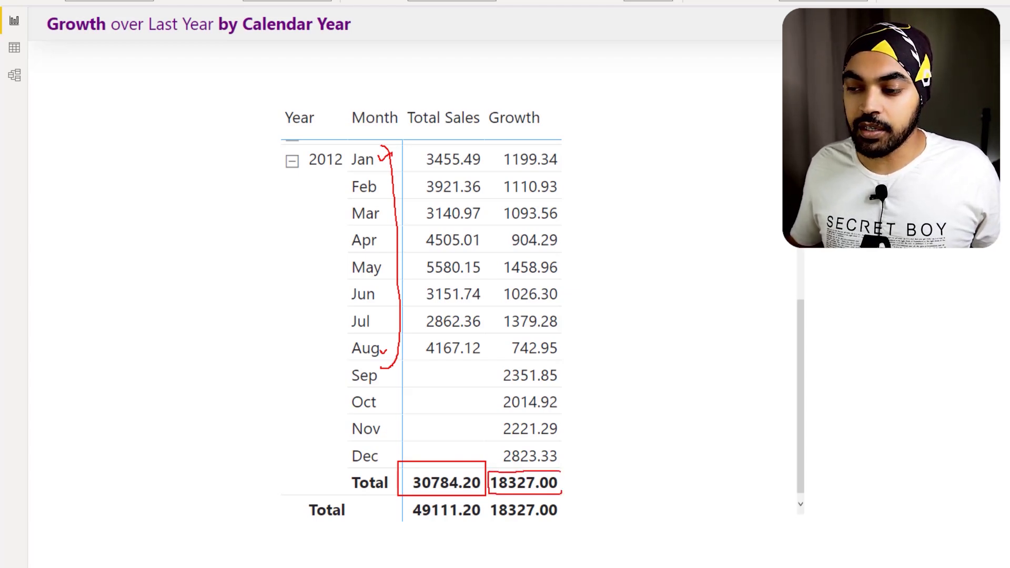
pyautogui.press('Escape')
# - Review the 2011 monthly Total Sales values that make up the last-year total
pyautogui.scroll(5, 600, 415)
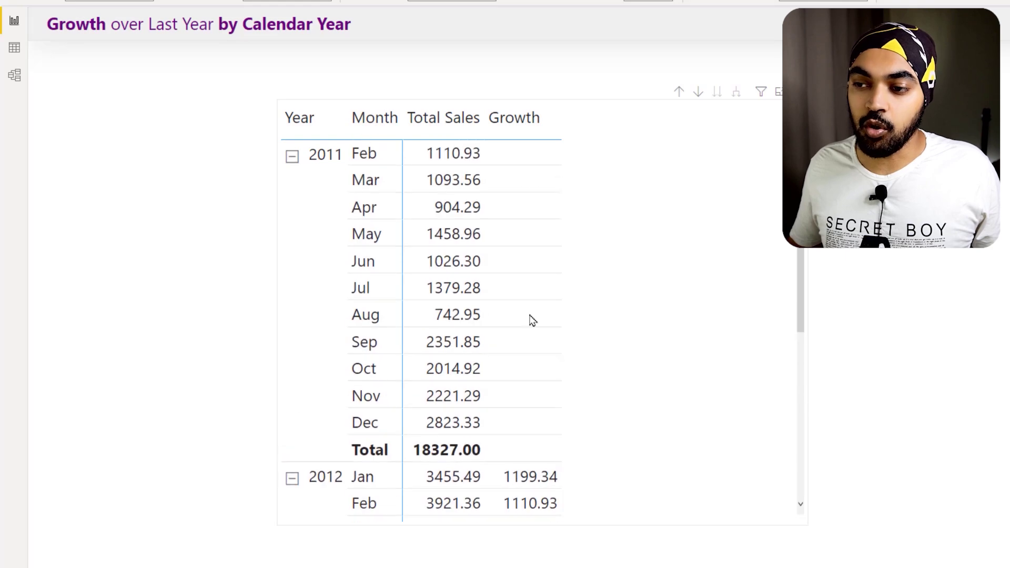
pyautogui.moveTo(395, 134)
pyautogui.mouseDown()
pyautogui.moveTo(480, 284)
pyautogui.moveTo(506, 430)
pyautogui.mouseUp()
pyautogui.press('Escape')
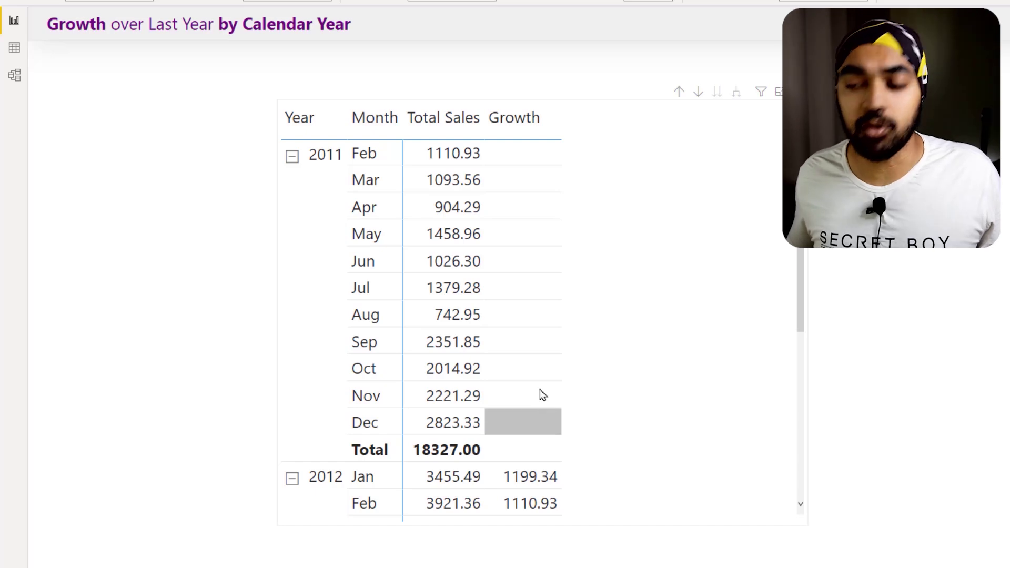
# - Check which 2012 months feed the Total Sales and Growth totals, and mark the September Total Sales cell
pyautogui.scroll(-5, 541, 394)
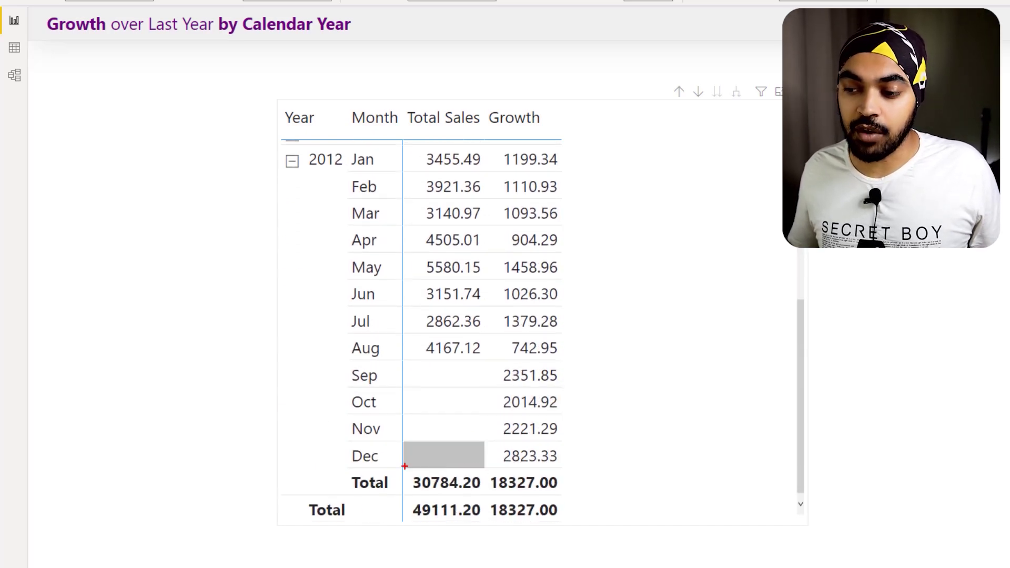
pyautogui.moveTo(404, 466); pyautogui.dragTo(485, 497)
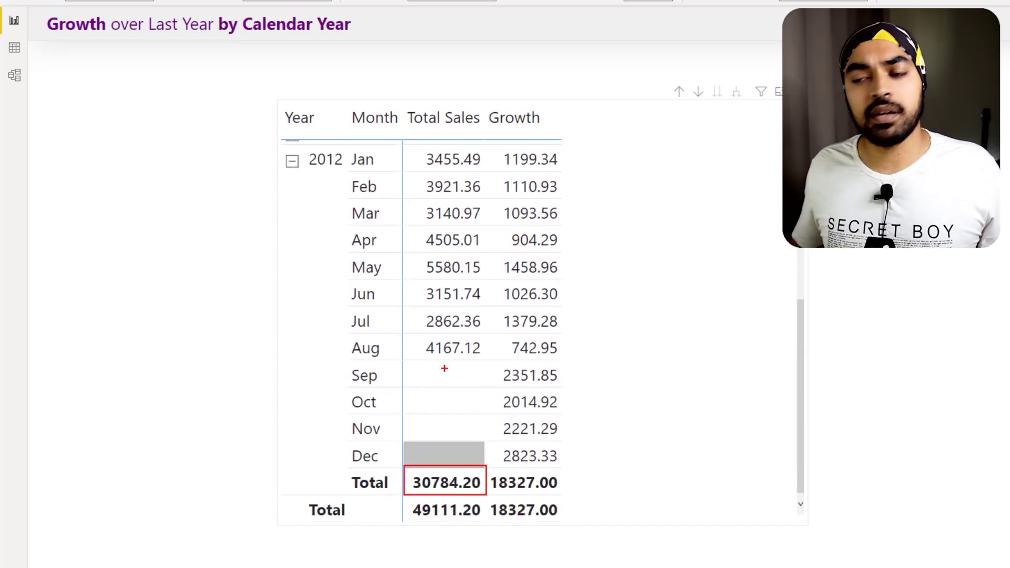
pyautogui.moveTo(419, 141); pyautogui.dragTo(487, 351)
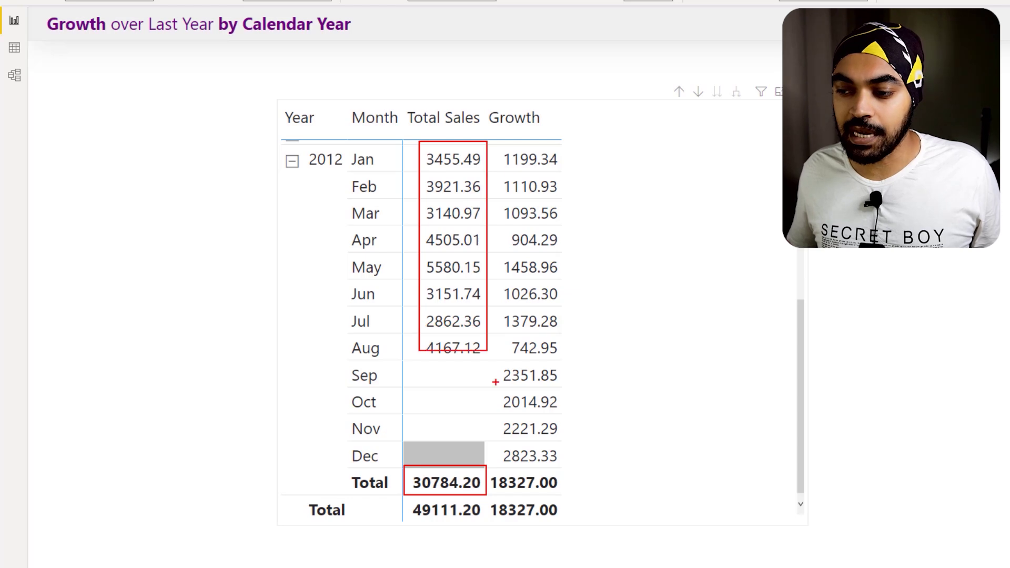
pyautogui.moveTo(487, 468); pyautogui.dragTo(571, 495)
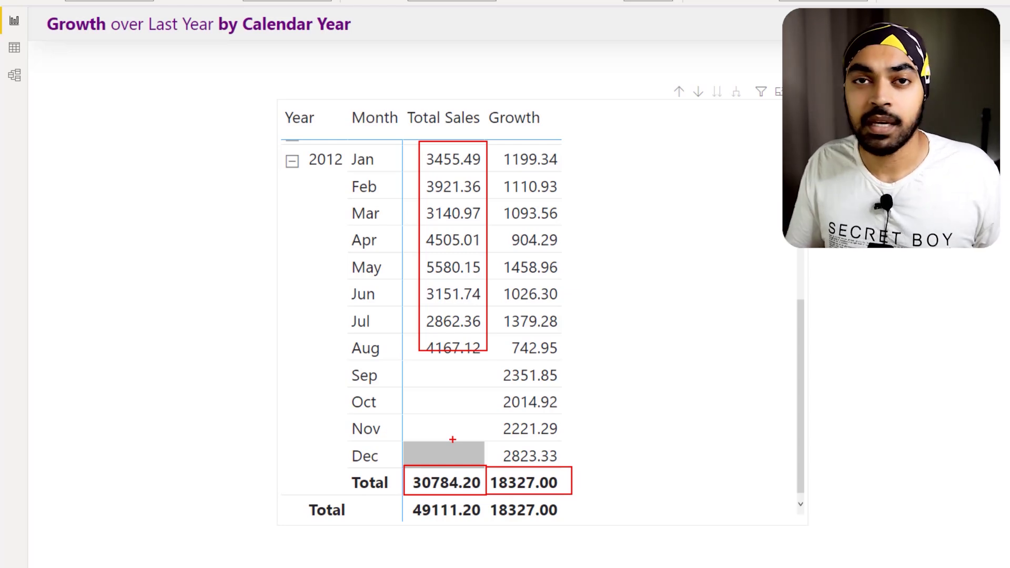
pyautogui.press('Escape')
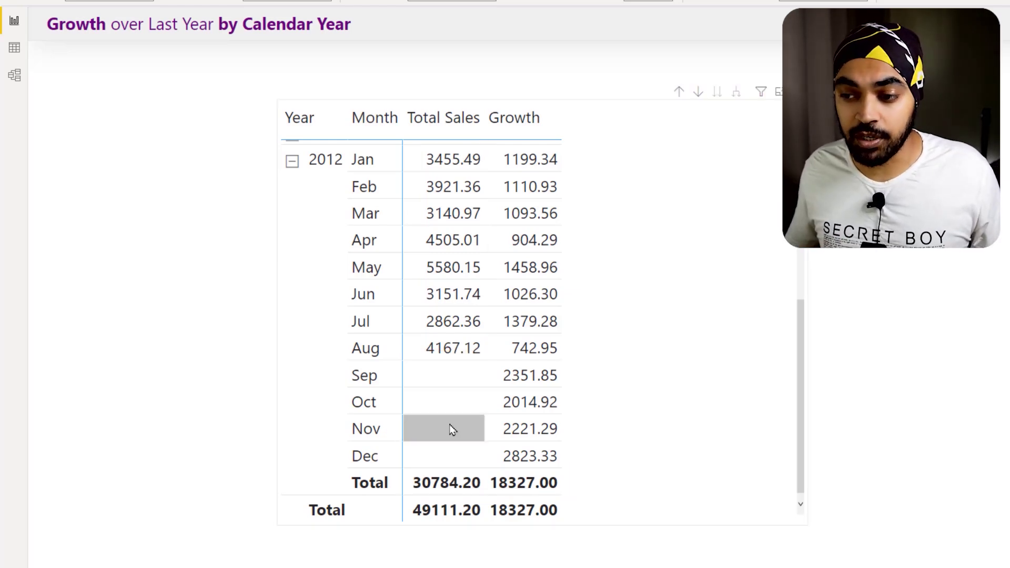
pyautogui.hotkey('ctrl', '2')
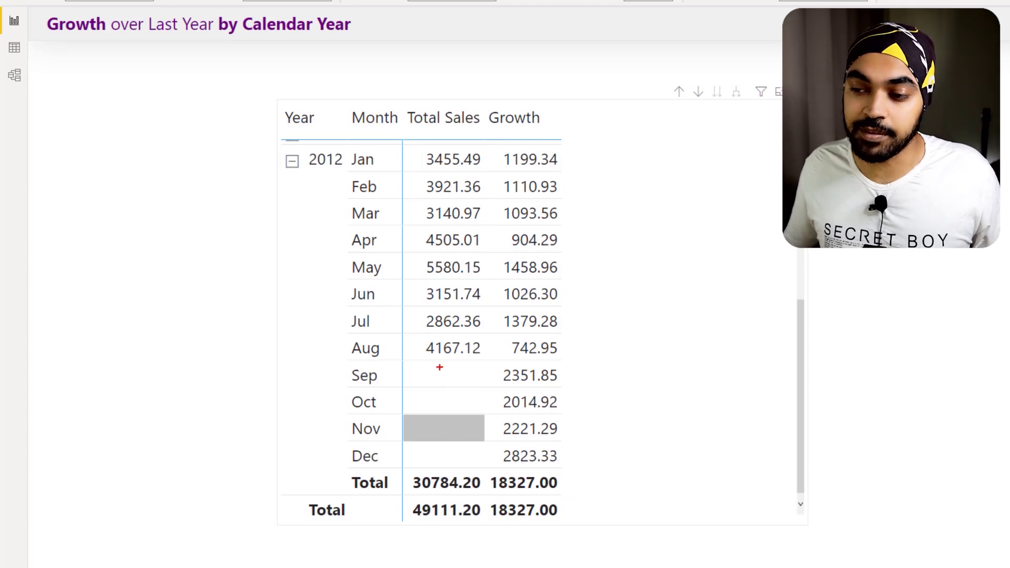
pyautogui.moveTo(416, 360); pyautogui.dragTo(483, 385)
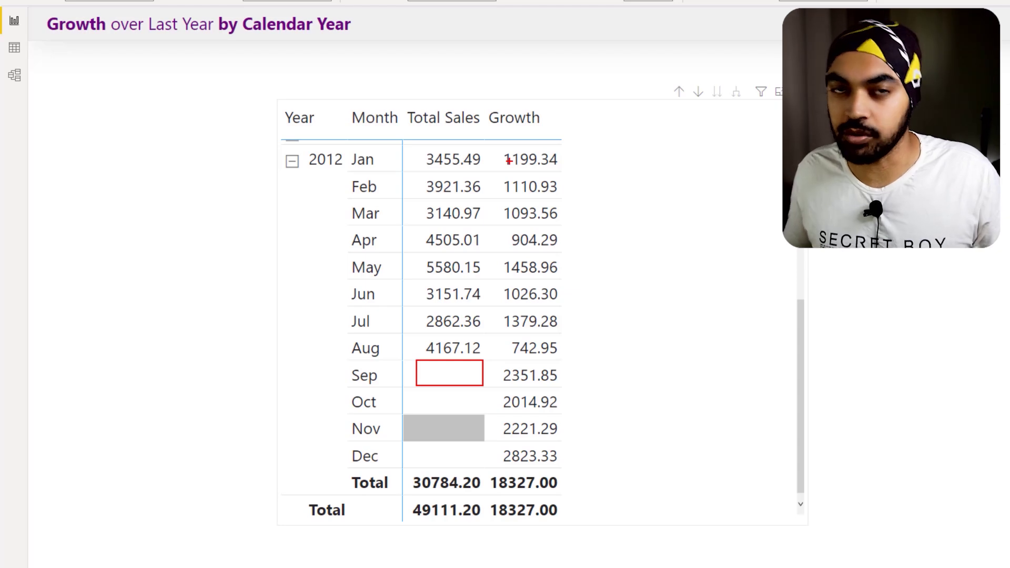
pyautogui.press('Escape')
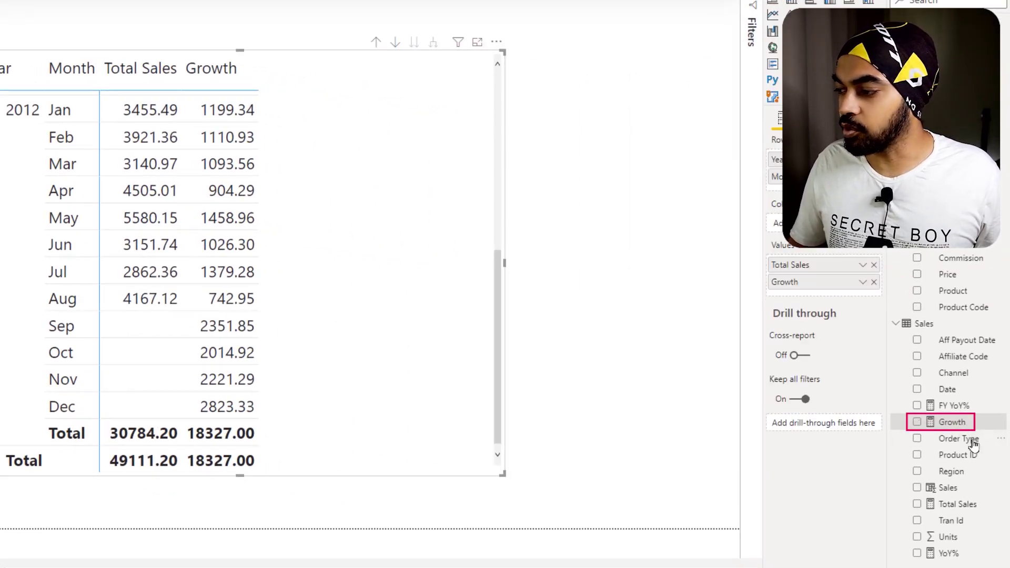
# - Open the Growth measure and replace SAMEPERIODLASTYEAR('Calendar'[Date]) in the LY variable with the DATESBETWEEN function
pyautogui.click(951, 421)
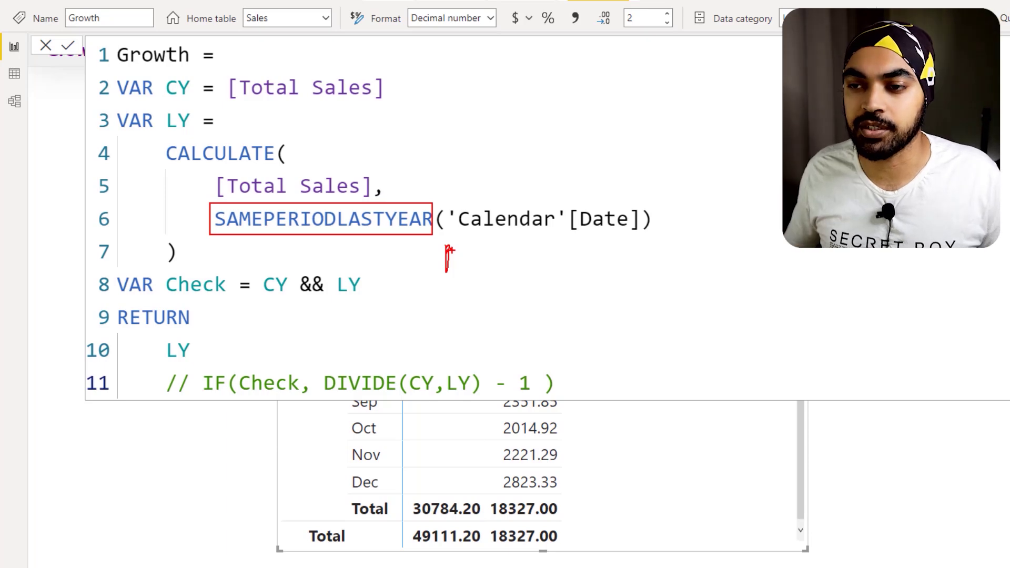
pyautogui.press('Escape')
pyautogui.moveTo(216, 219); pyautogui.dragTo(653, 213)
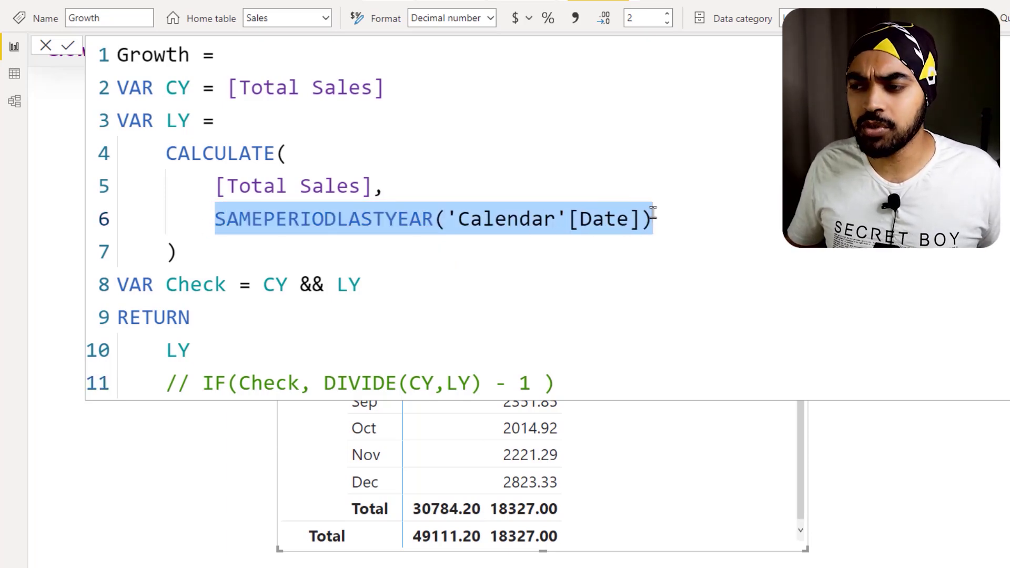
pyautogui.write('dates')
pyautogui.press('Tab')
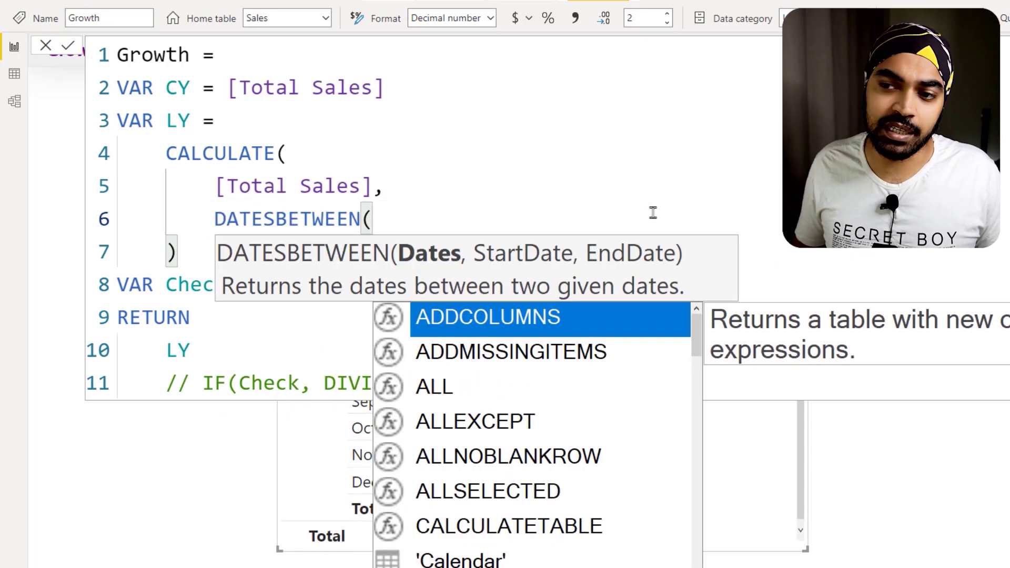
# - Enter 'Calendar'[Date] on its own line as the Dates argument of DATESBETWEEN
pyautogui.hotkey('shift', 'Return')
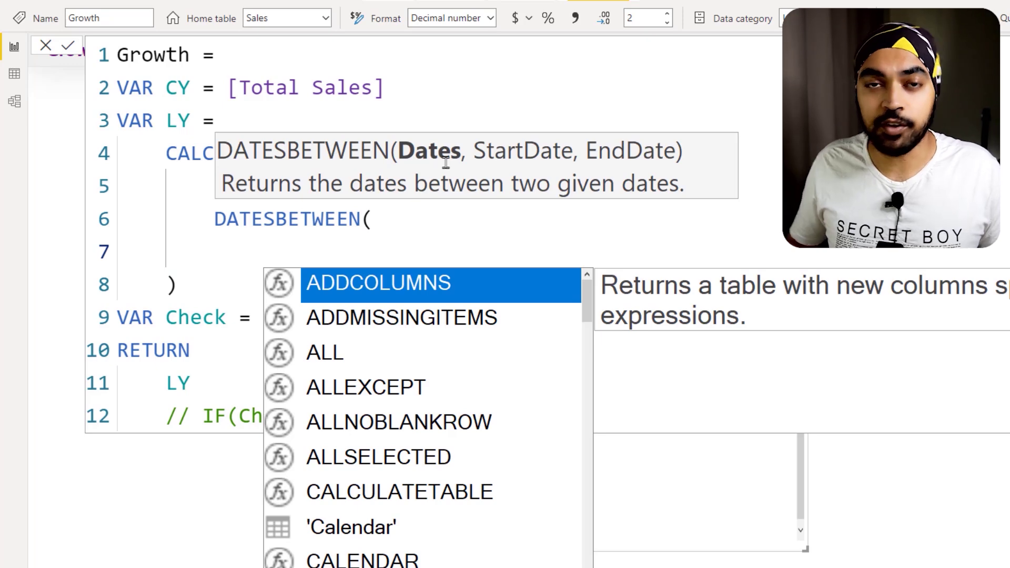
pyautogui.write('cal')
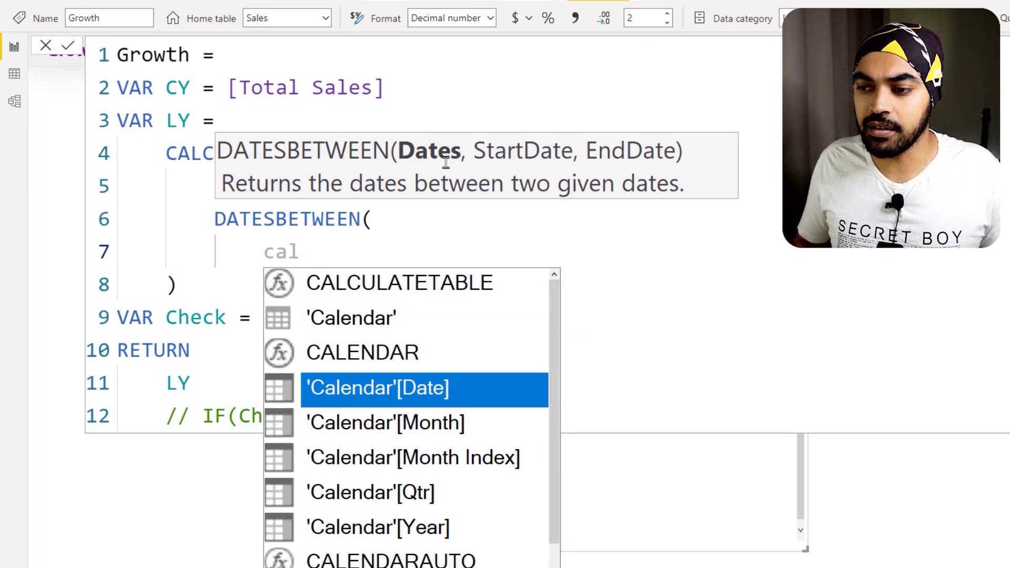
pyautogui.press('Tab')
pyautogui.write(',')
pyautogui.press('BackSpace')
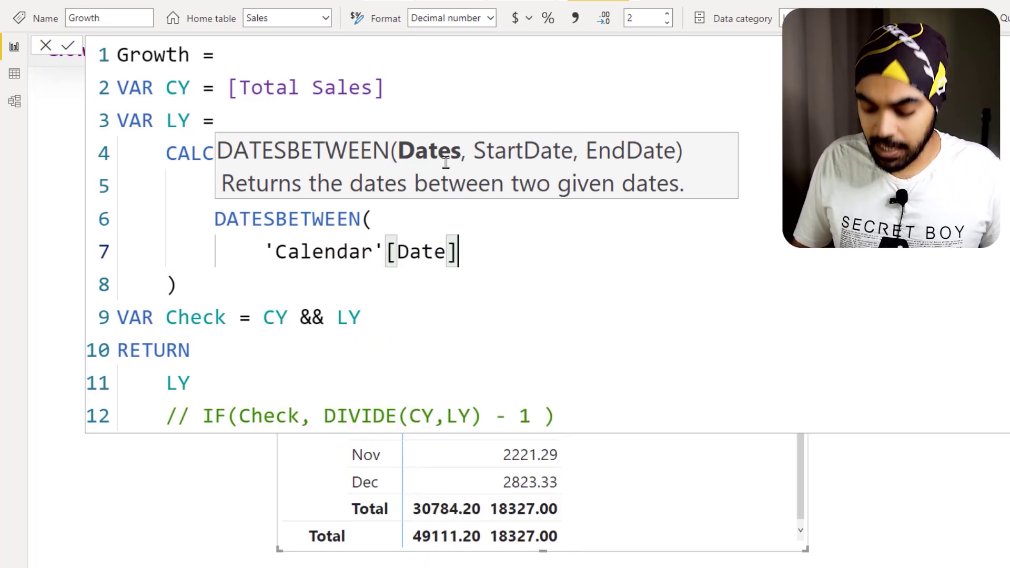
pyautogui.write(',')
pyautogui.hotkey('shift', 'Return')
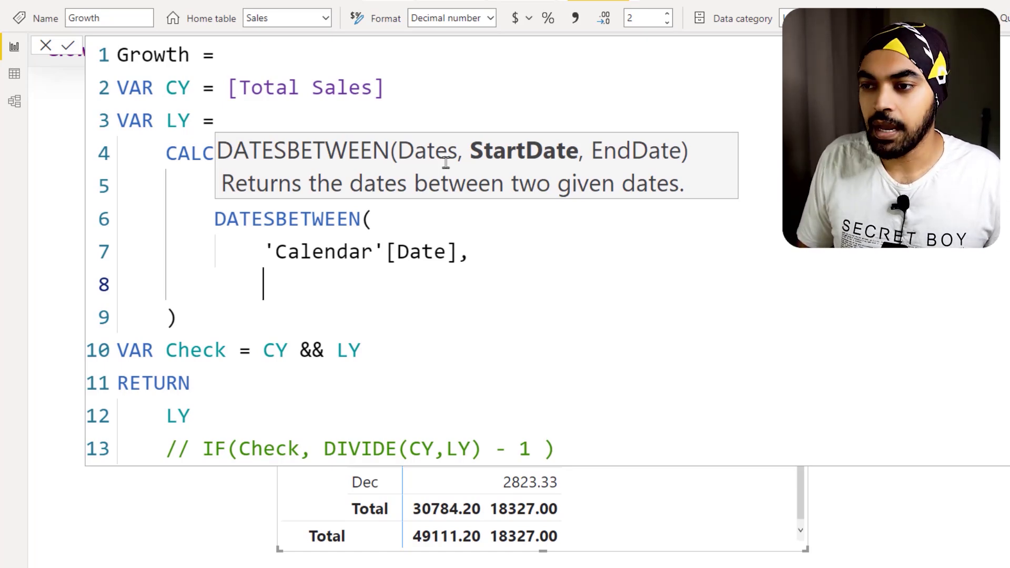
# - Enter MIN('Calendar'[Date]) as the StartDate argument of DATESBETWEEN
pyautogui.write('min(cal')
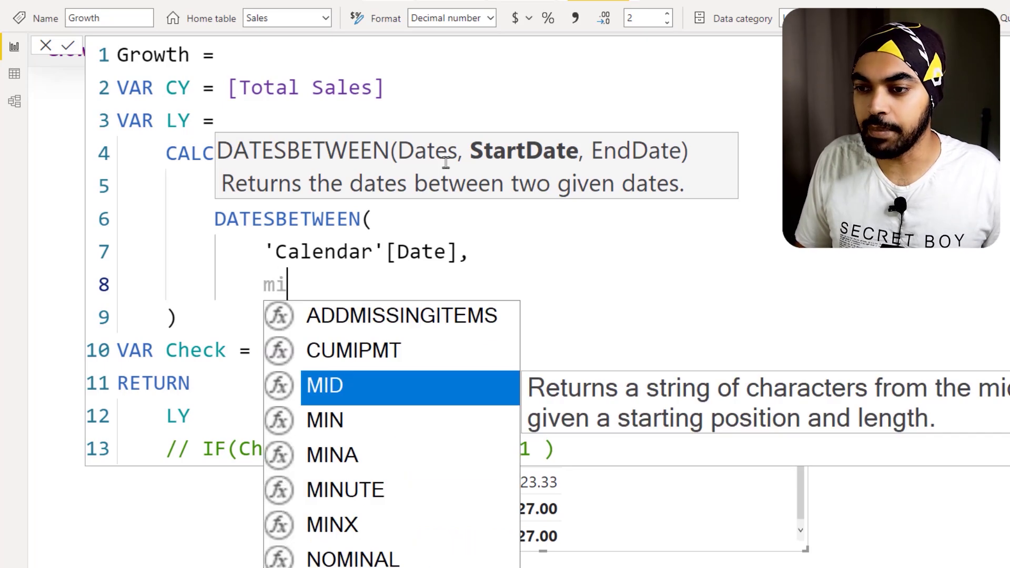
pyautogui.press('Down')
pyautogui.press('Tab')
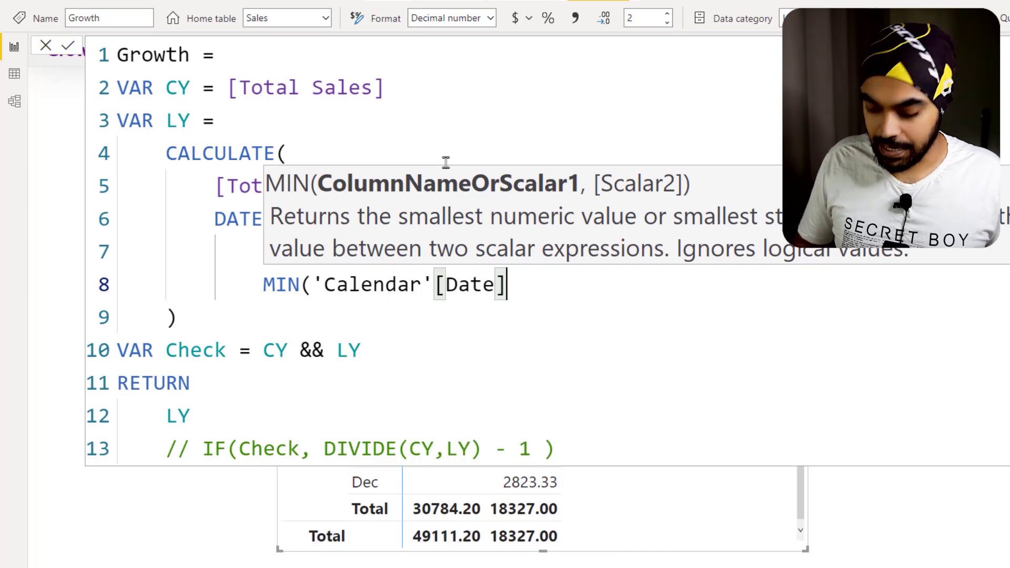
pyautogui.write(')')
# - Wrap the MIN('Calendar'[Date]) start date in EDATE with -12 months
pyautogui.press('Left')
pyautogui.press('Left')
pyautogui.press('Left')
pyautogui.press('Left')
pyautogui.press('Left')
pyautogui.press('Left')
pyautogui.press('Left')
pyautogui.press('Left')
pyautogui.press('Home')
pyautogui.write('end')
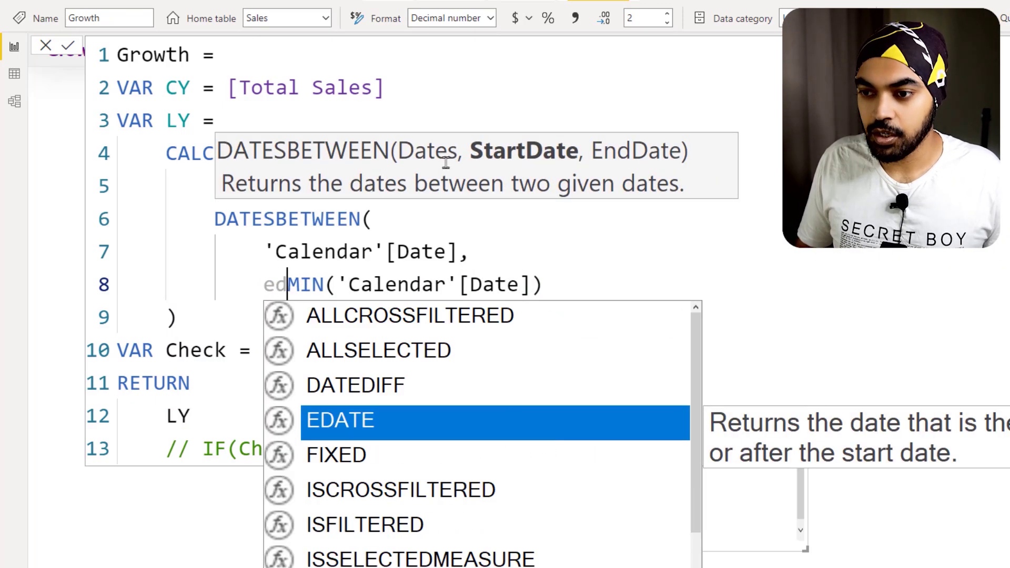
pyautogui.press('Tab')
pyautogui.press('Right')
pyautogui.press('Right')
pyautogui.press('Right')
pyautogui.press('Right')
pyautogui.press('Right')
pyautogui.press('Right')
pyautogui.press('Right')
pyautogui.press('Right')
pyautogui.press('Right')
pyautogui.press('Right')
pyautogui.press('Right')
pyautogui.press('Right')
pyautogui.press('Right')
pyautogui.press('Right')
pyautogui.press('Right')
pyautogui.press('Right')
pyautogui.press('Right')
pyautogui.press('Right')
pyautogui.press('Right')
pyautogui.press('Right')
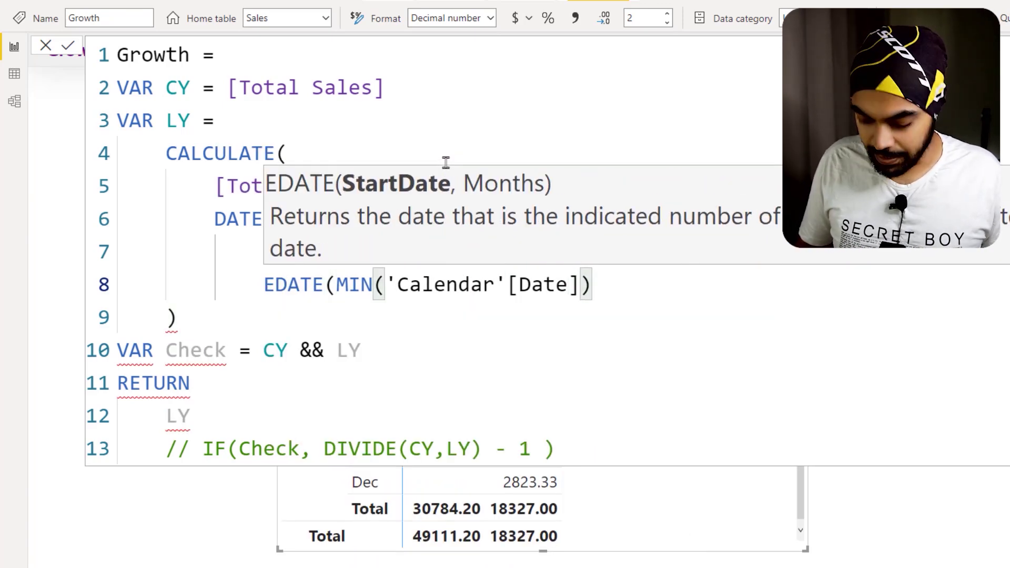
pyautogui.write(',-12')
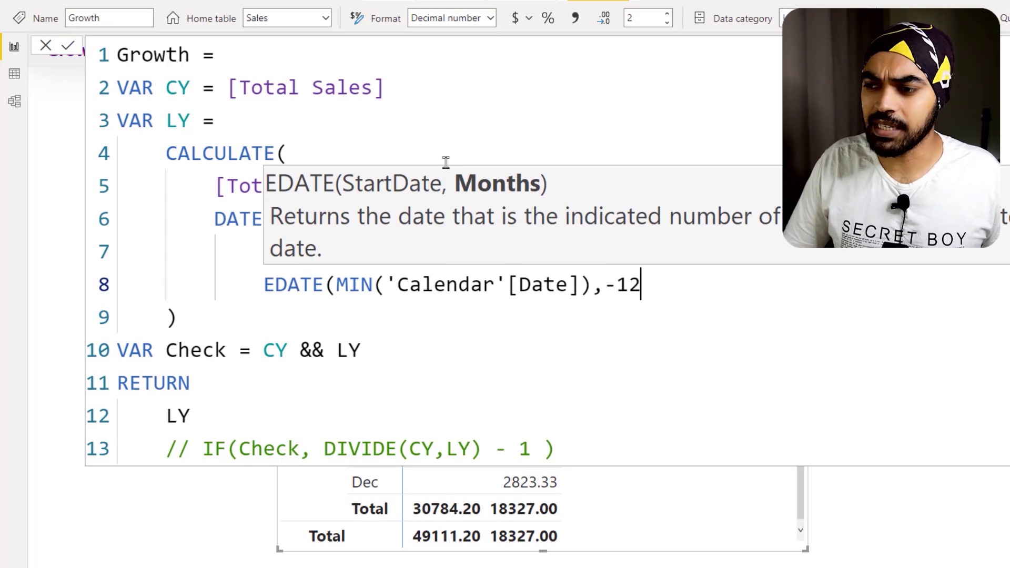
pyautogui.write(')')
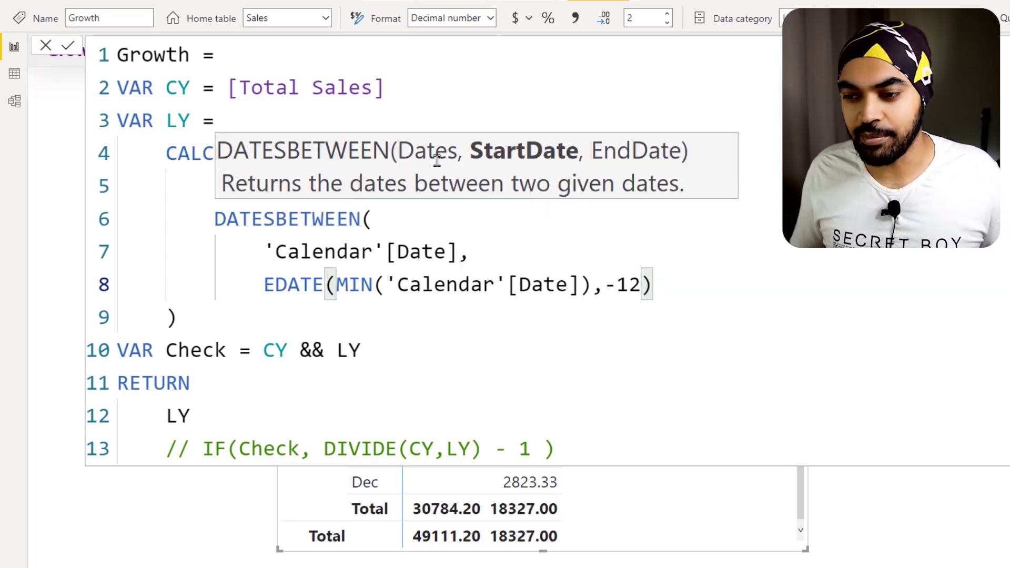
# - Examine how the EDATE start date shifts the earliest calendar date by 12 months for the 2012 Growth total
pyautogui.click(429, 296)
pyautogui.scroll(-2, 428, 296)
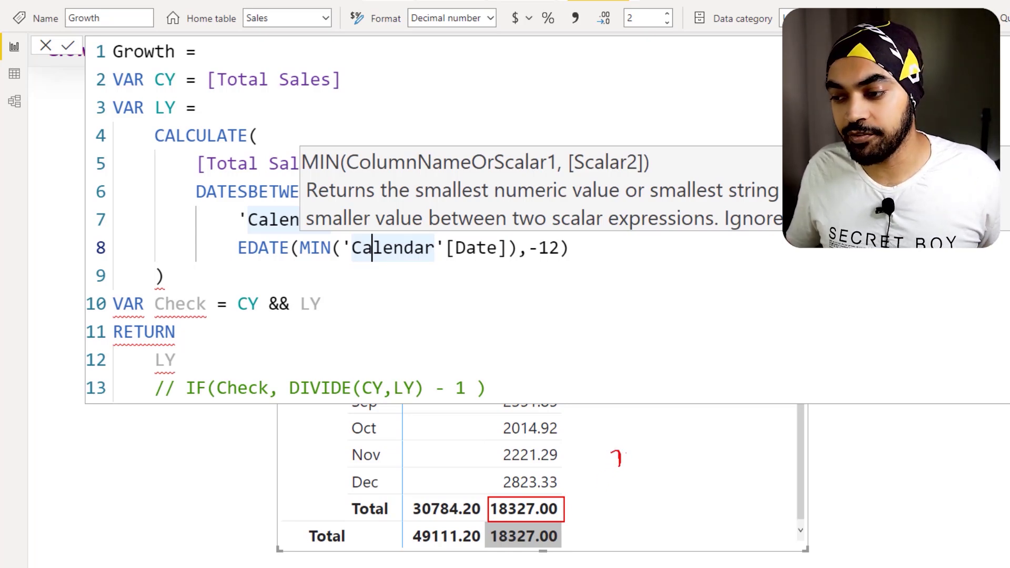
pyautogui.moveTo(620, 465); pyautogui.dragTo(633, 467)
pyautogui.moveTo(641, 454)
pyautogui.mouseDown()
pyautogui.moveTo(641, 466)
pyautogui.moveTo(658, 463)
pyautogui.mouseUp()
pyautogui.moveTo(666, 448); pyautogui.dragTo(674, 461)
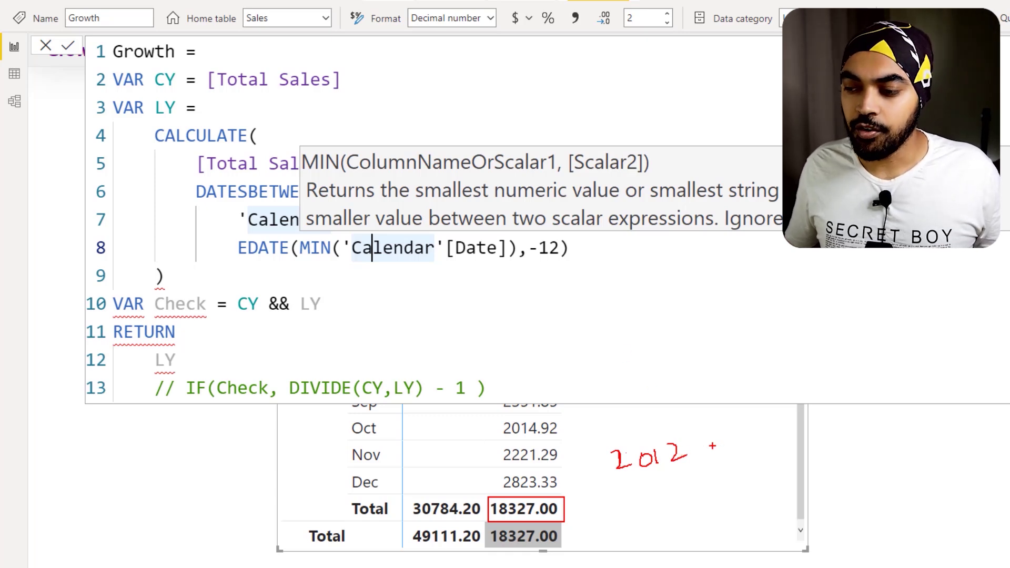
pyautogui.moveTo(842, 421); pyautogui.dragTo(919, 514)
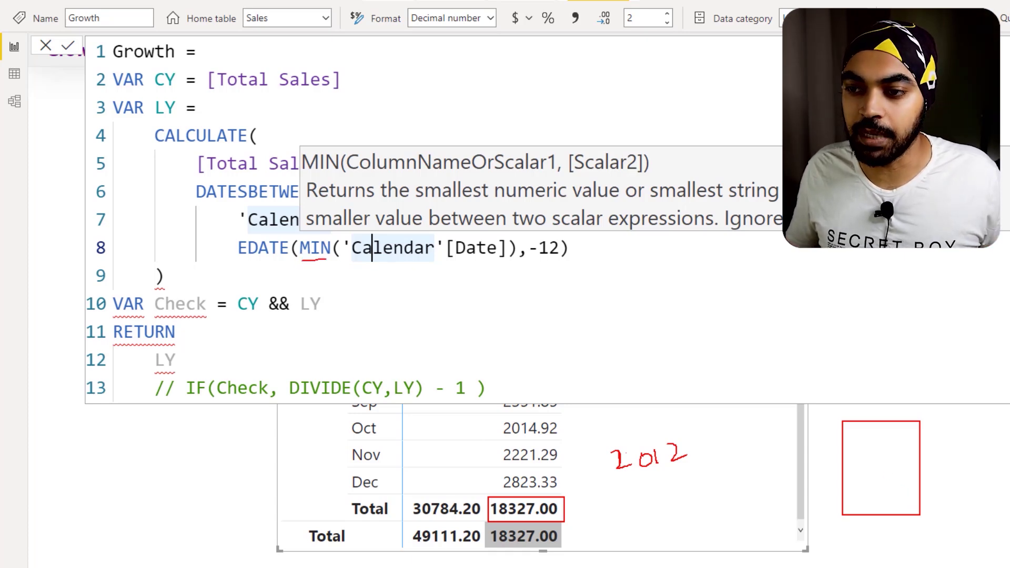
pyautogui.moveTo(326, 259); pyautogui.dragTo(513, 256)
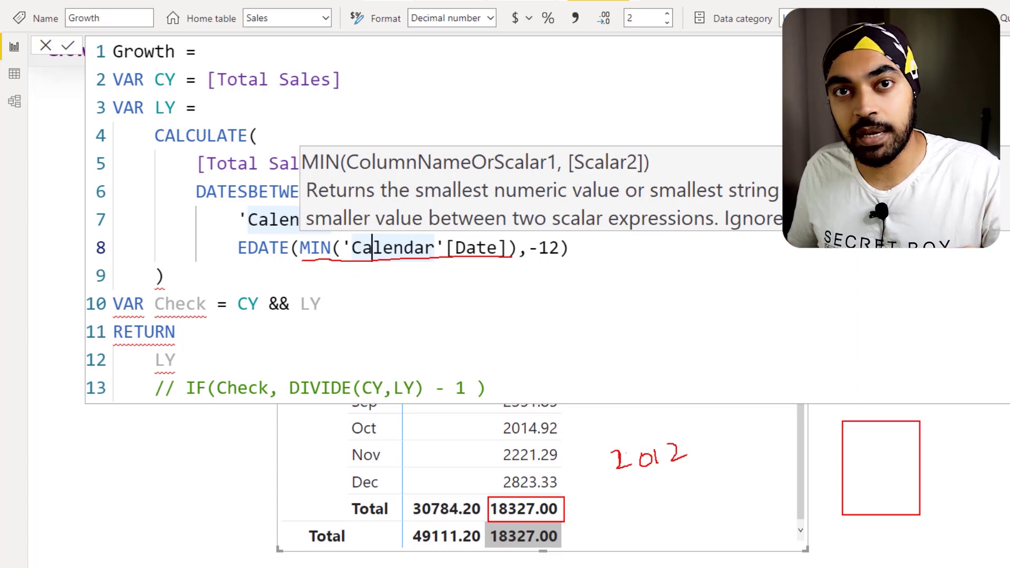
pyautogui.moveTo(448, 257)
pyautogui.mouseDown()
pyautogui.moveTo(474, 288)
pyautogui.moveTo(546, 284)
pyautogui.mouseUp()
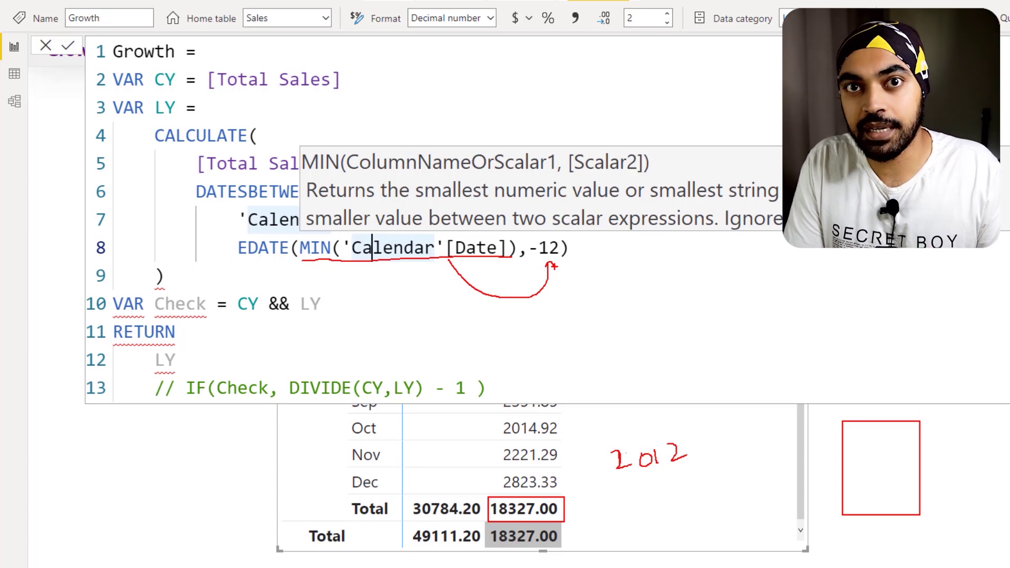
pyautogui.press('Escape')
# - Enter MAX(Sales[Date]) on a new line as the EndDate argument of DATESBETWEEN
pyautogui.click(586, 239)
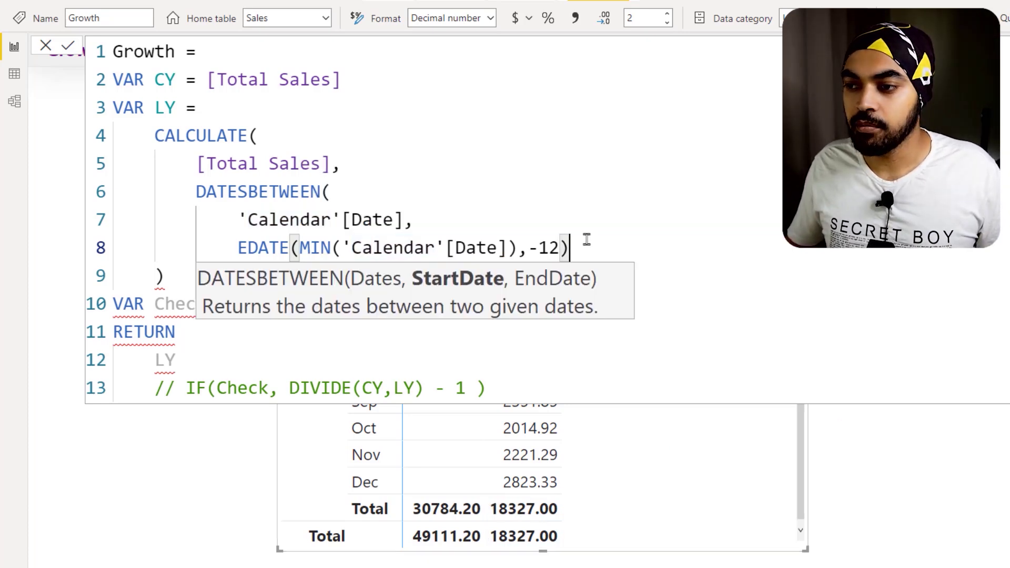
pyautogui.write(',')
pyautogui.press('Return')
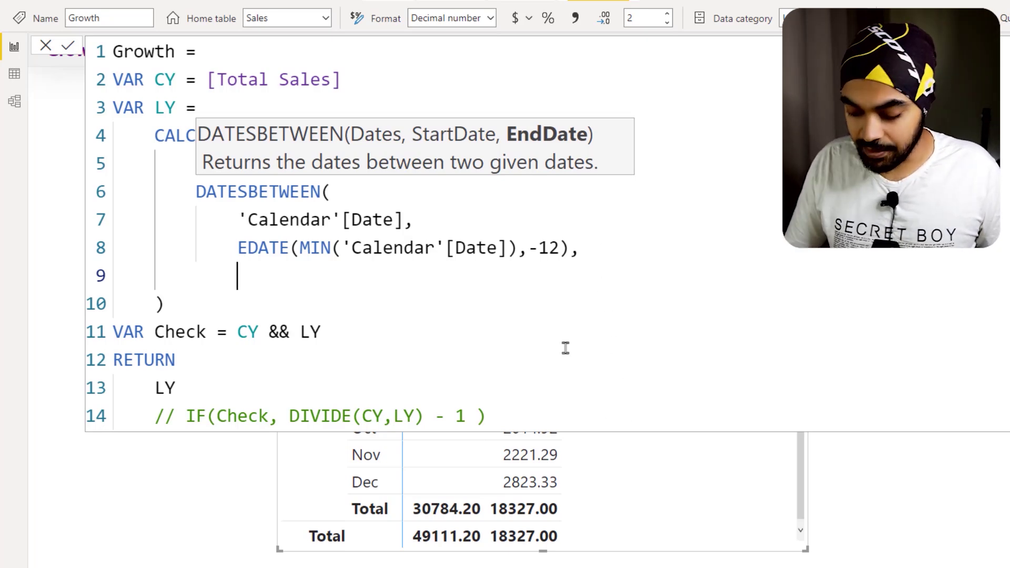
pyautogui.scroll(-3, 565, 348)
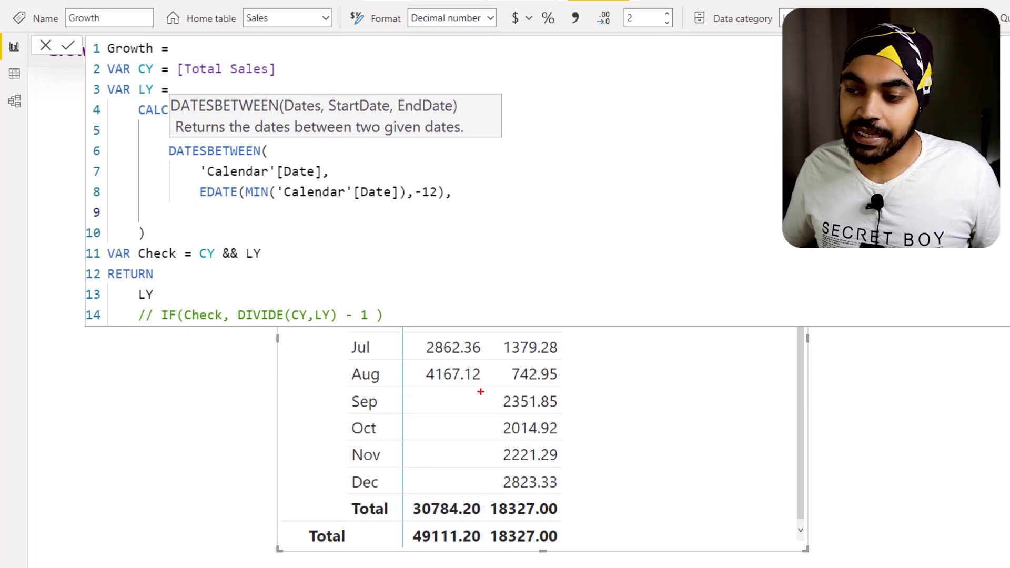
pyautogui.moveTo(374, 389); pyautogui.dragTo(404, 389)
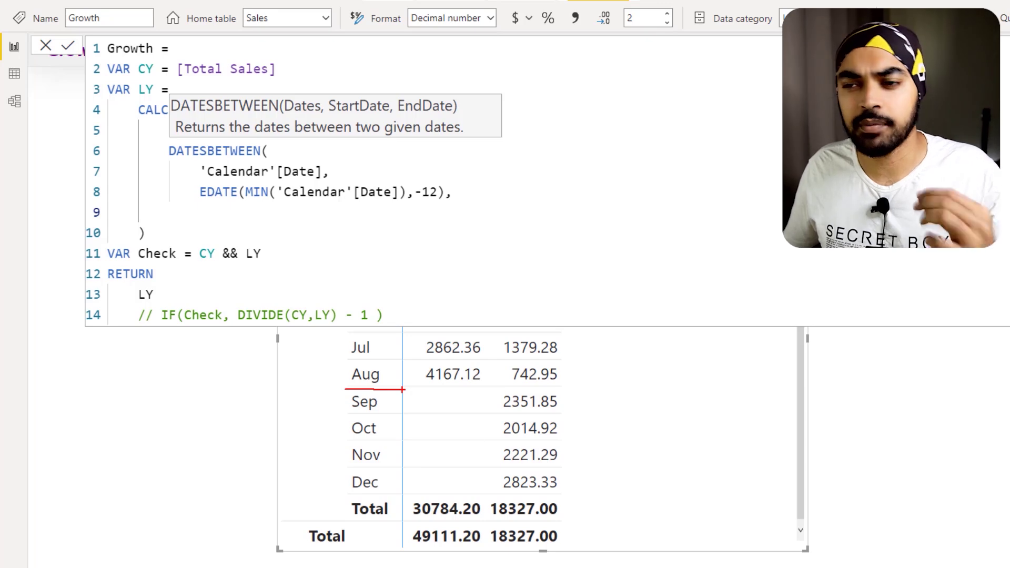
pyautogui.press('Escape')
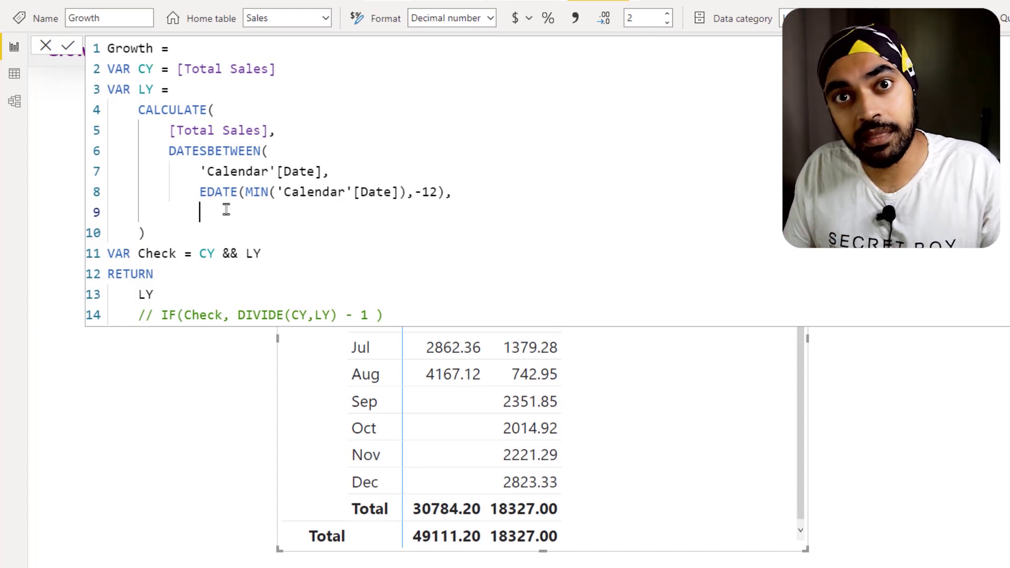
pyautogui.write('MAX(sal')
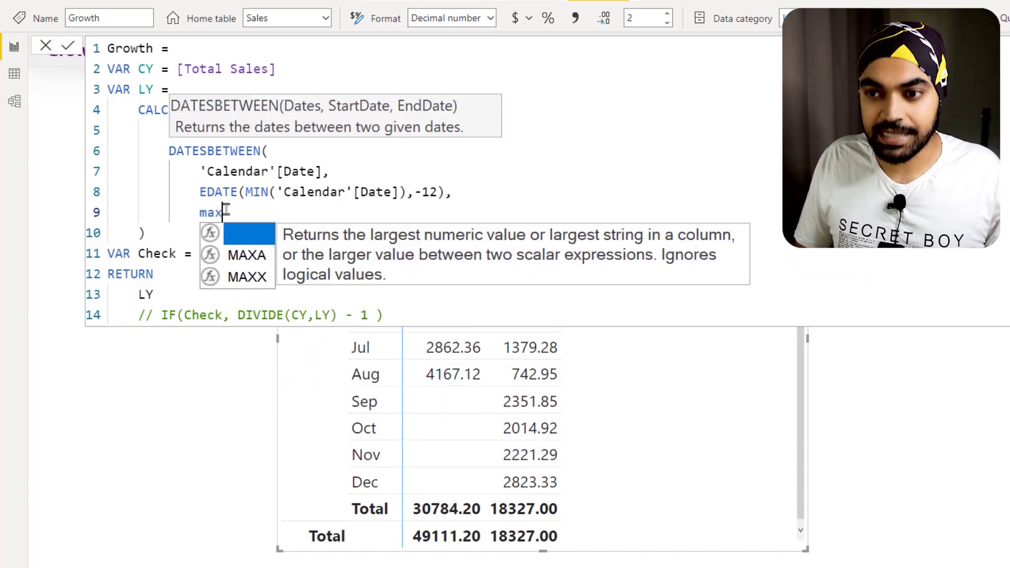
pyautogui.write('es')
pyautogui.press('Down')
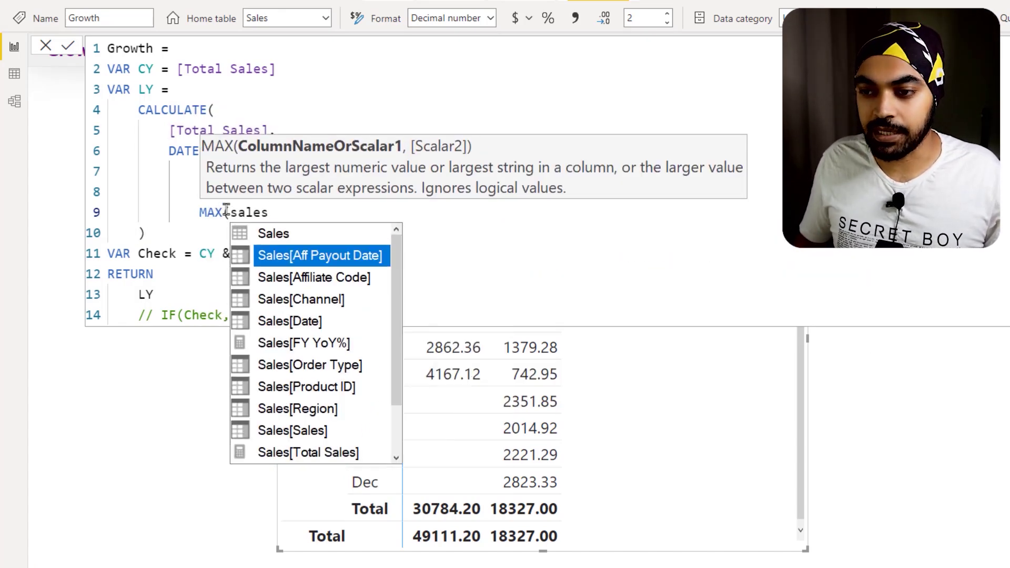
pyautogui.press('Down')
pyautogui.press('Down')
pyautogui.press('Down')
pyautogui.press('Tab')
pyautogui.write(')')
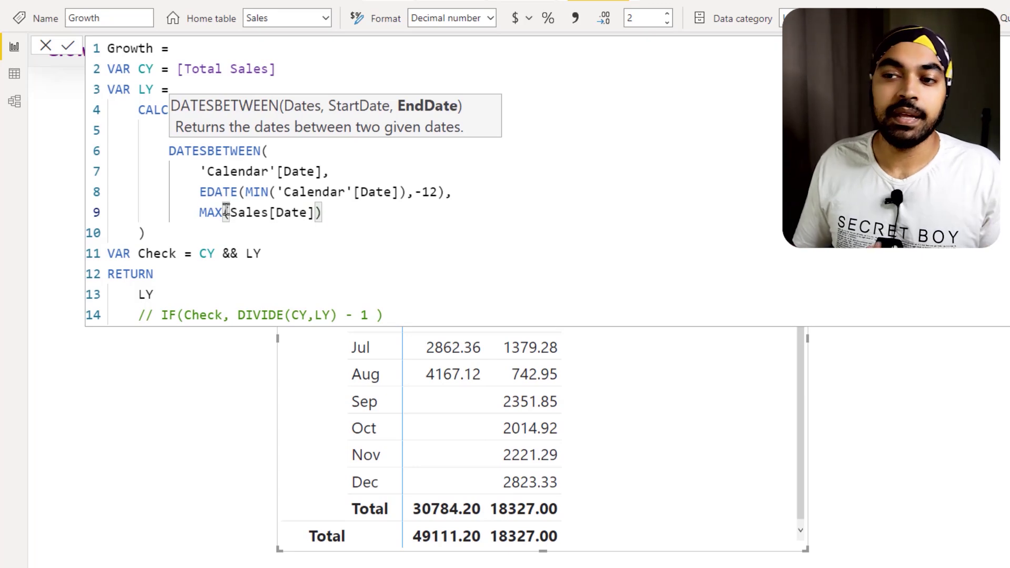
# - Wrap the MAX(Sales[Date]) end date in EOMONTH with -12 months
pyautogui.moveTo(187, 200)
pyautogui.mouseDown()
pyautogui.moveTo(332, 223)
pyautogui.moveTo(322, 227)
pyautogui.moveTo(383, 344)
pyautogui.moveTo(492, 507)
pyautogui.mouseUp()
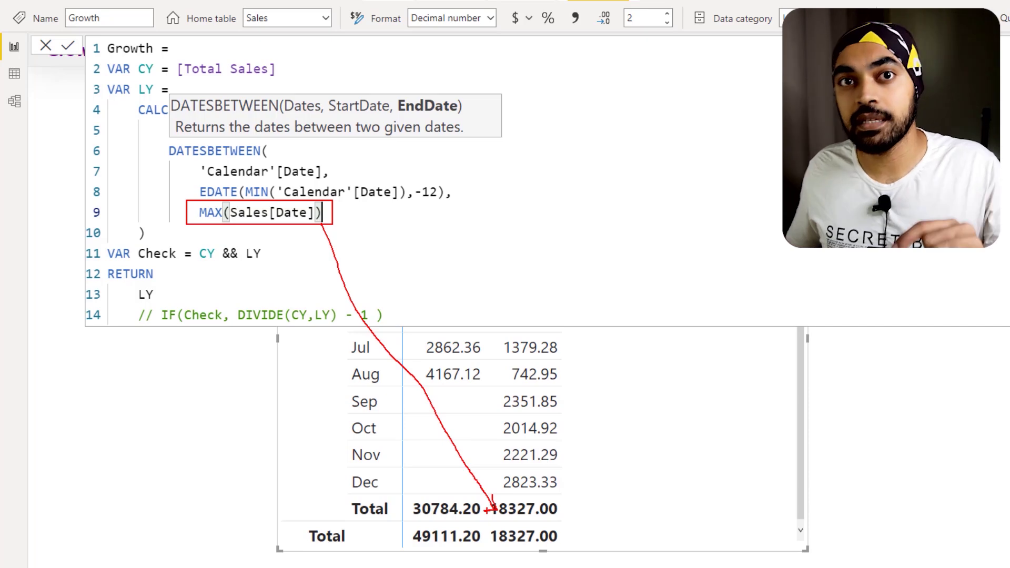
pyautogui.moveTo(486, 494); pyautogui.dragTo(573, 524)
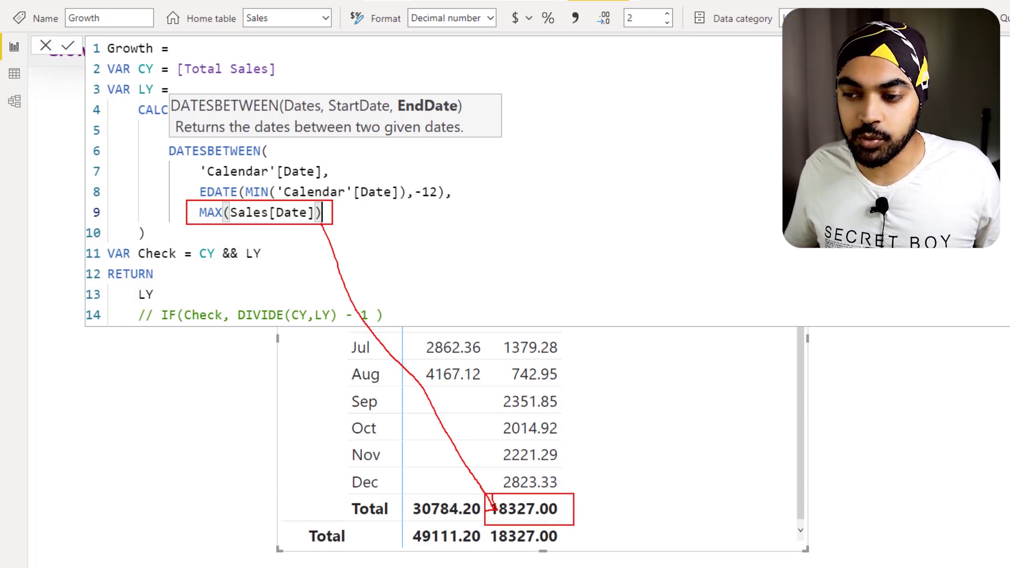
pyautogui.moveTo(384, 366)
pyautogui.mouseDown()
pyautogui.moveTo(359, 388)
pyautogui.moveTo(389, 370)
pyautogui.mouseUp()
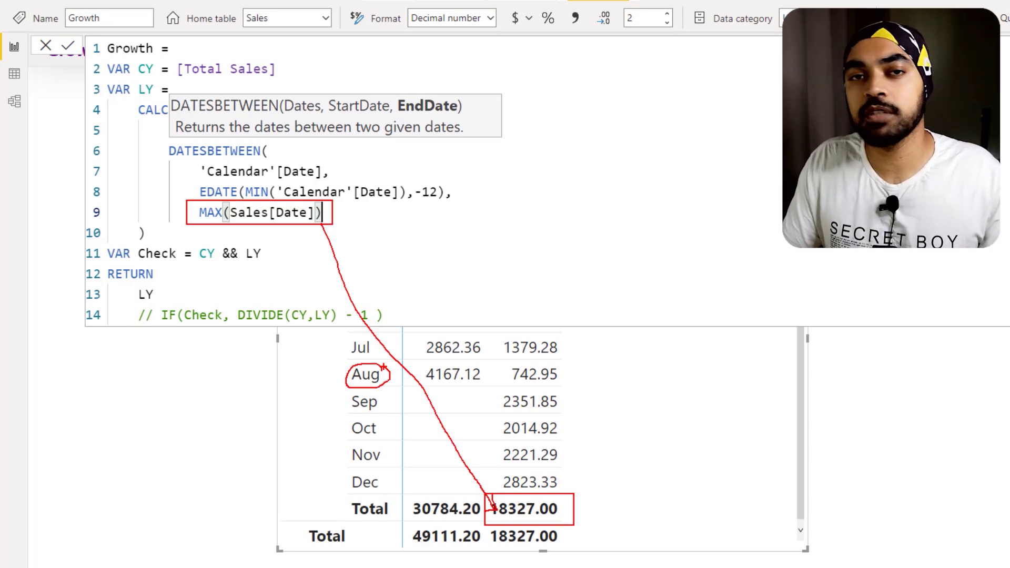
pyautogui.press('Escape')
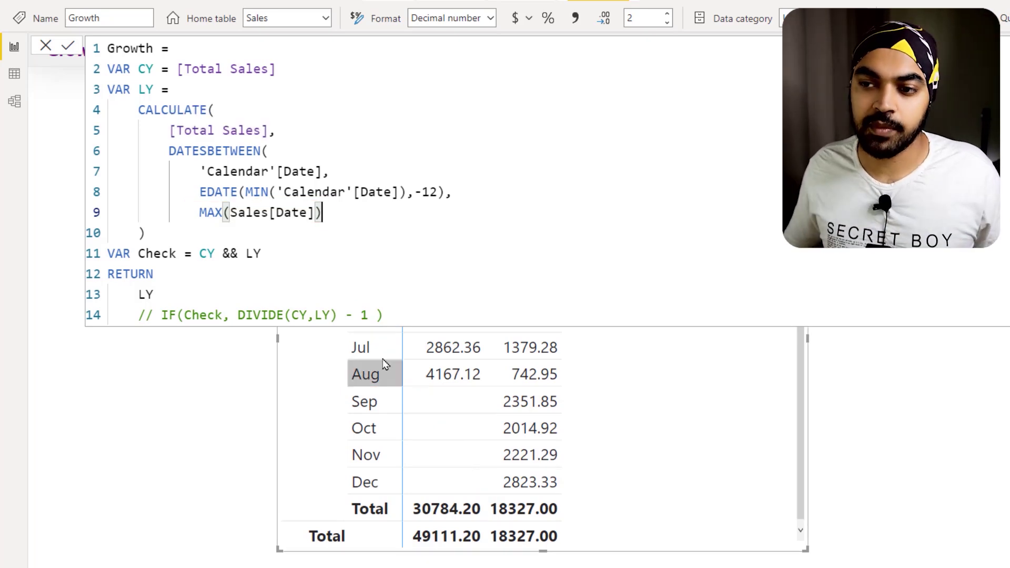
pyautogui.click(198, 212)
pyautogui.write('EO')
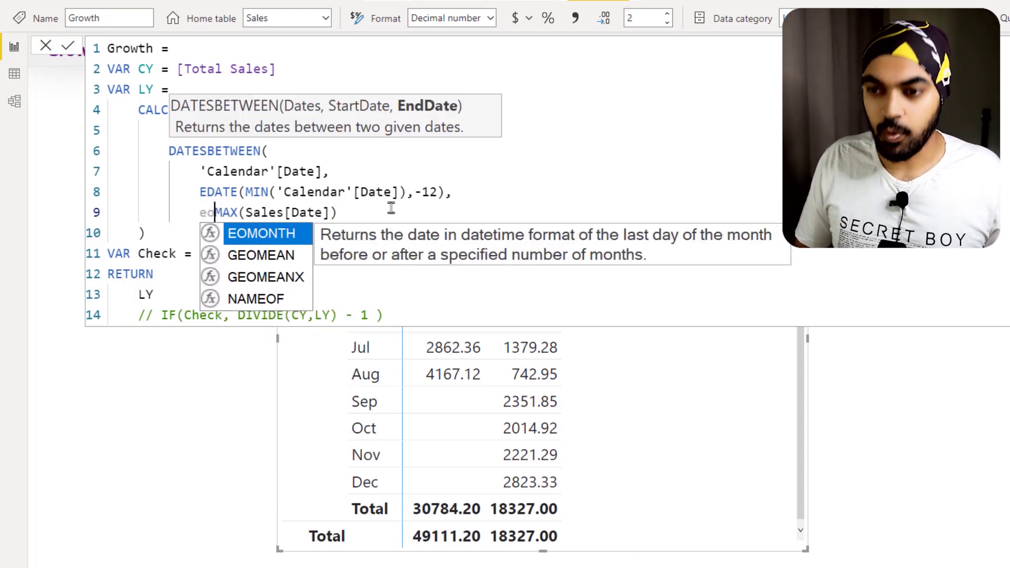
pyautogui.press('Tab')
pyautogui.press('End')
pyautogui.write(',')
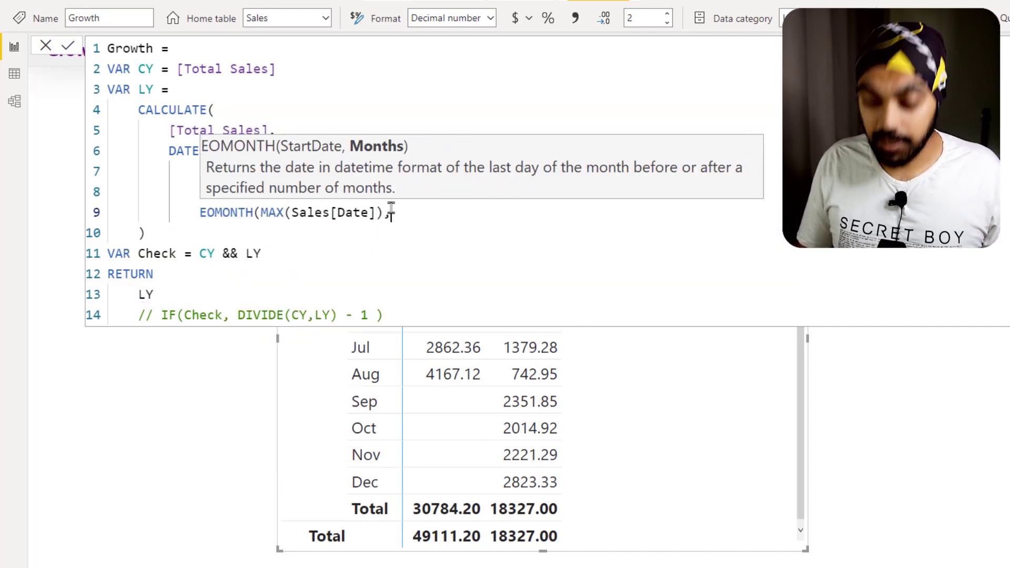
pyautogui.write('-12)')
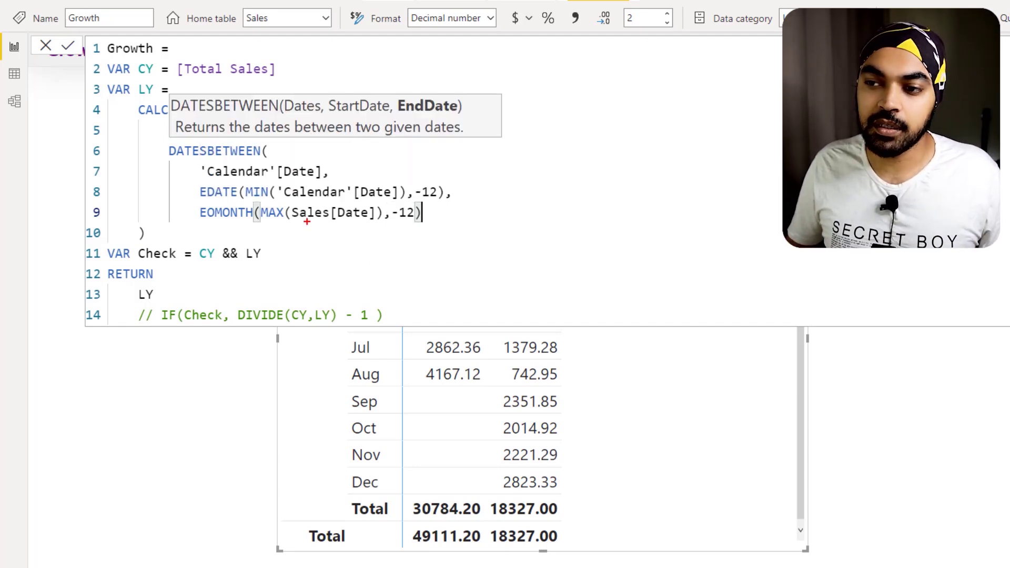
# - Close the DATESBETWEEN function with a parenthesis on its own line and commit the Growth measure
pyautogui.moveTo(279, 226)
pyautogui.mouseDown()
pyautogui.moveTo(363, 223)
pyautogui.moveTo(345, 248)
pyautogui.mouseUp()
pyautogui.moveTo(357, 238); pyautogui.dragTo(364, 247)
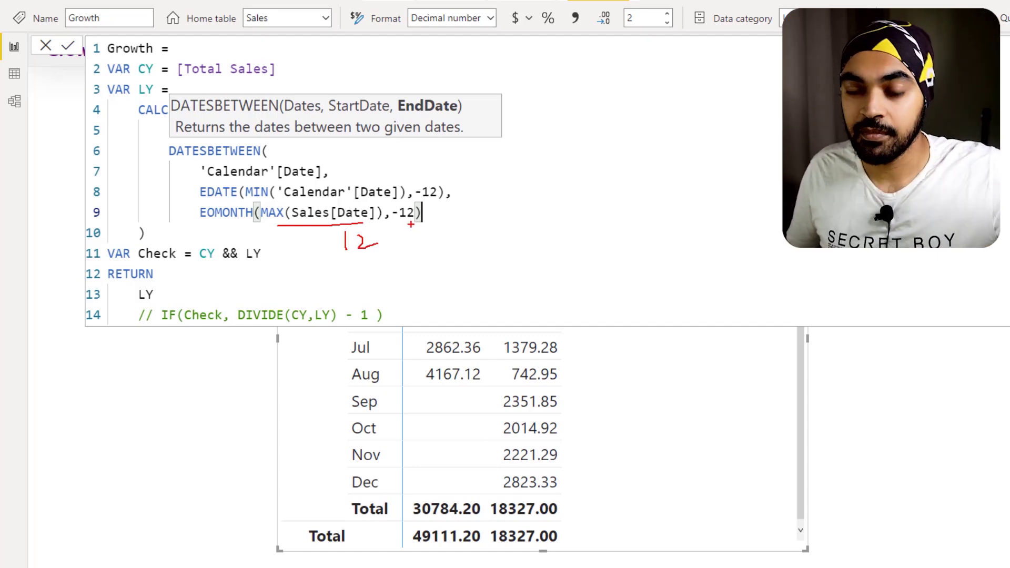
pyautogui.press('Escape')
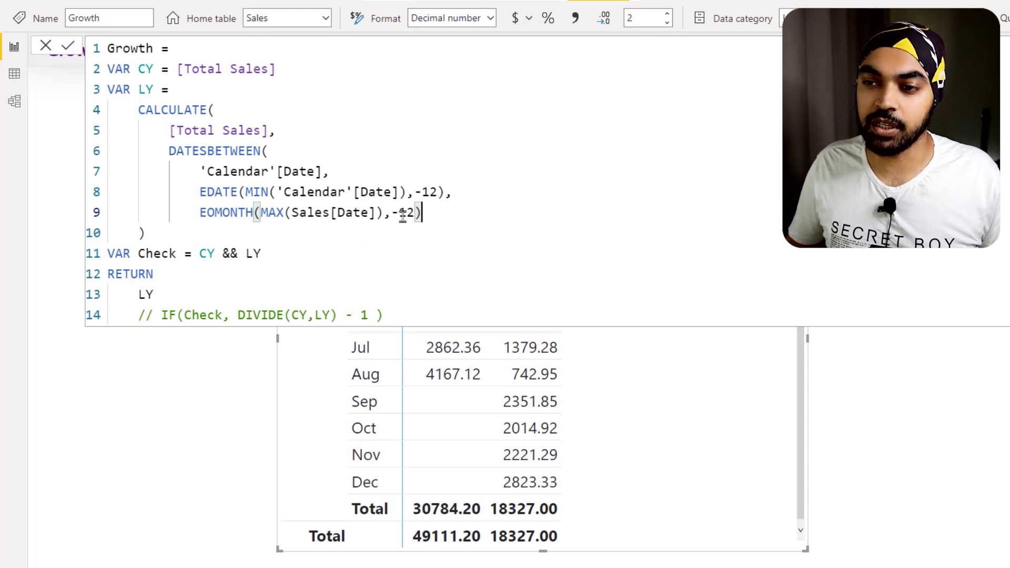
pyautogui.hotkey('shift', 'Return')
pyautogui.write(')')
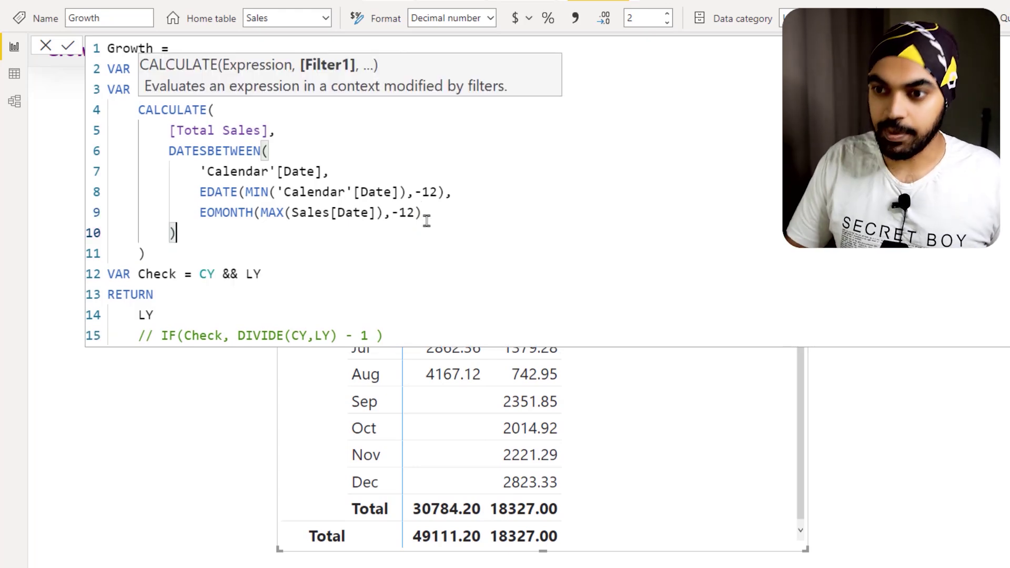
pyautogui.press('Down')
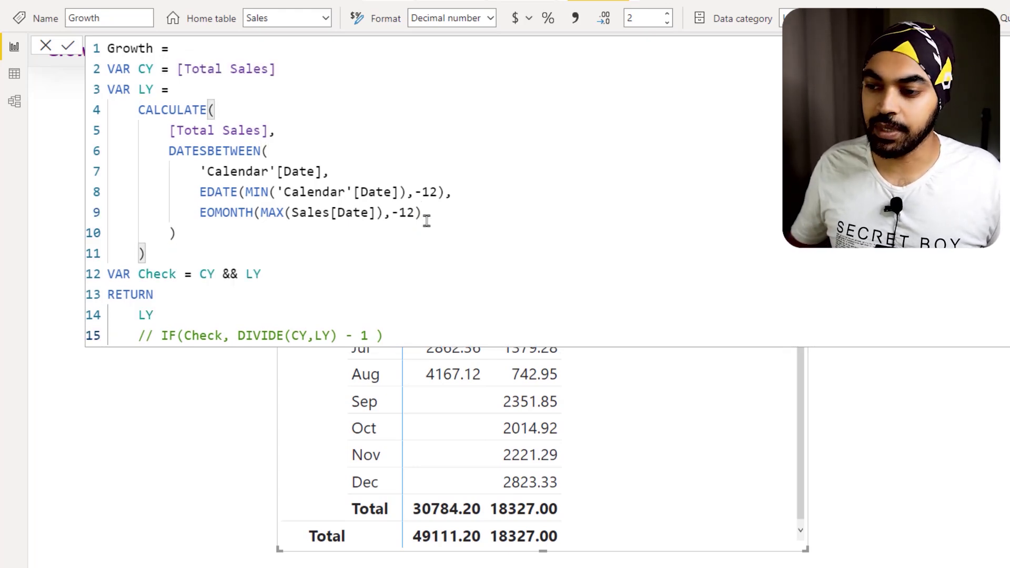
pyautogui.click(495, 217)
pyautogui.click(563, 315)
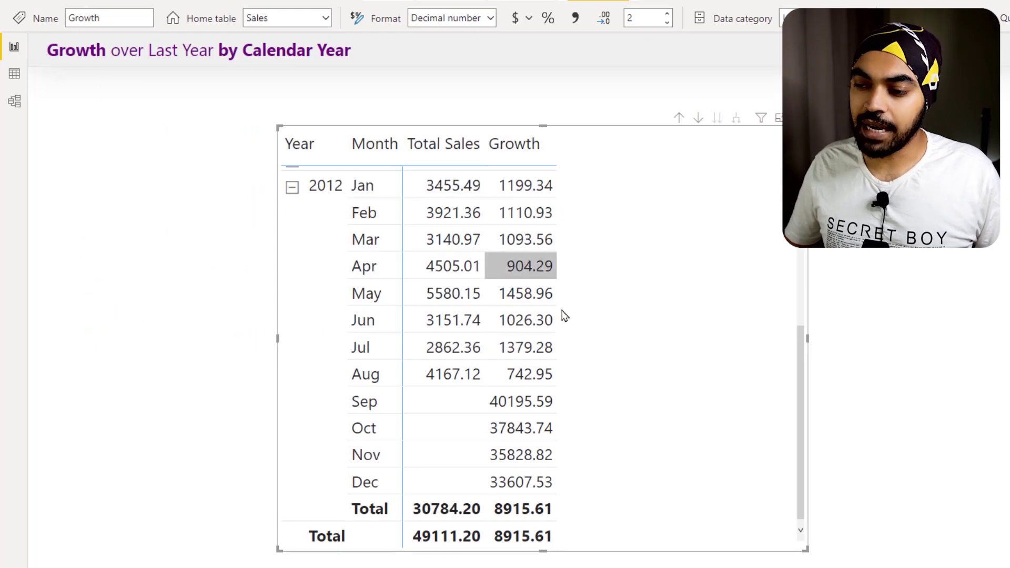
# - Compare the 2012 Growth total with the January to August 2011 Total Sales rows in the matrix
pyautogui.moveTo(487, 498); pyautogui.dragTo(550, 522)
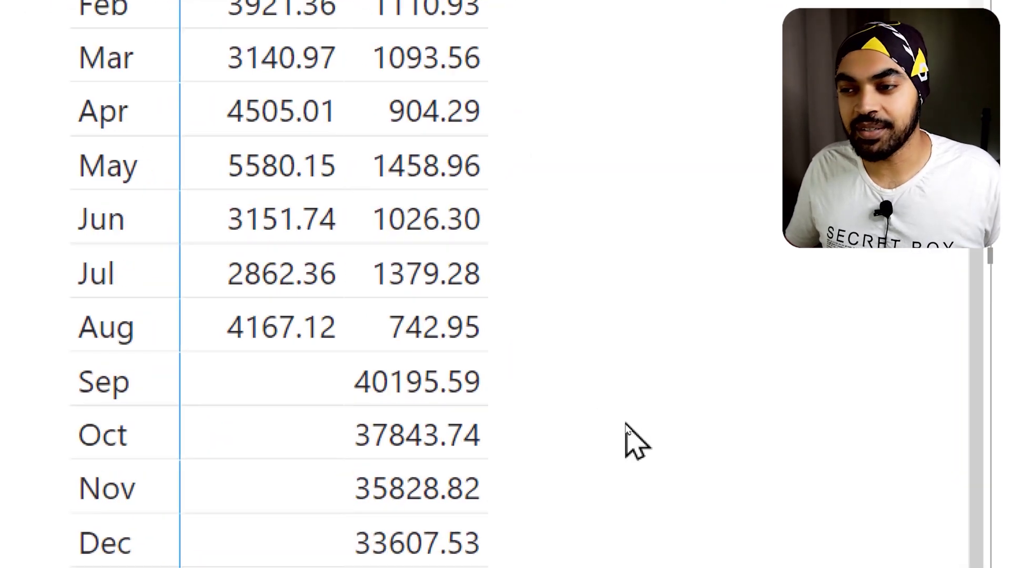
pyautogui.click(926, 400)
pyautogui.scroll(5, 737, 440)
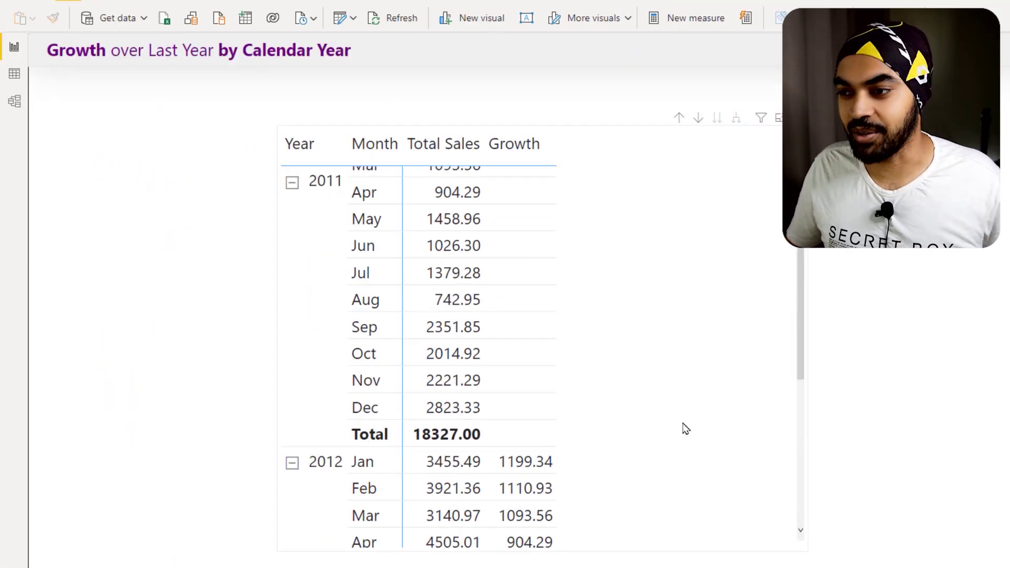
pyautogui.scroll(2, 685, 428)
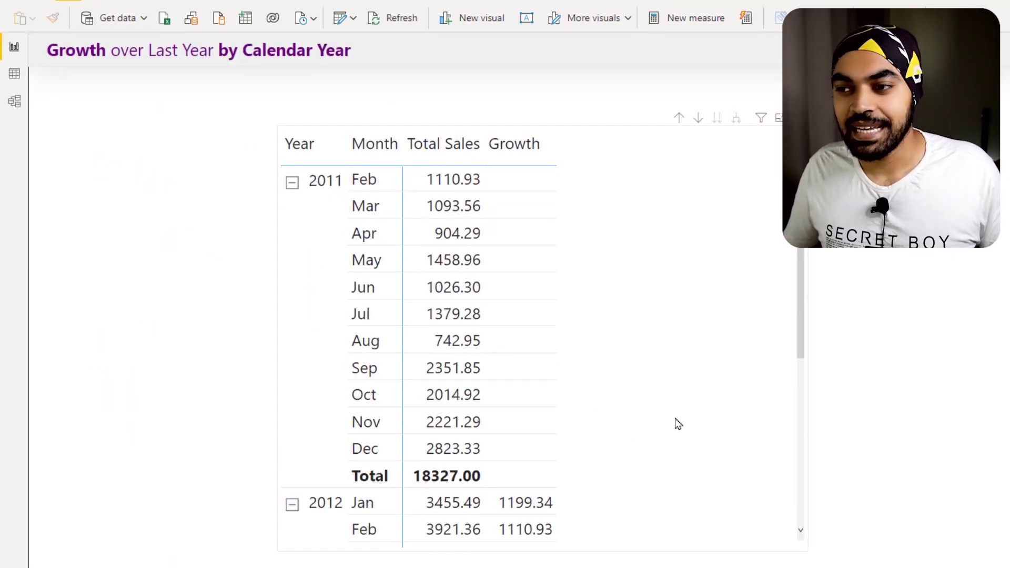
pyautogui.scroll(1, 676, 425)
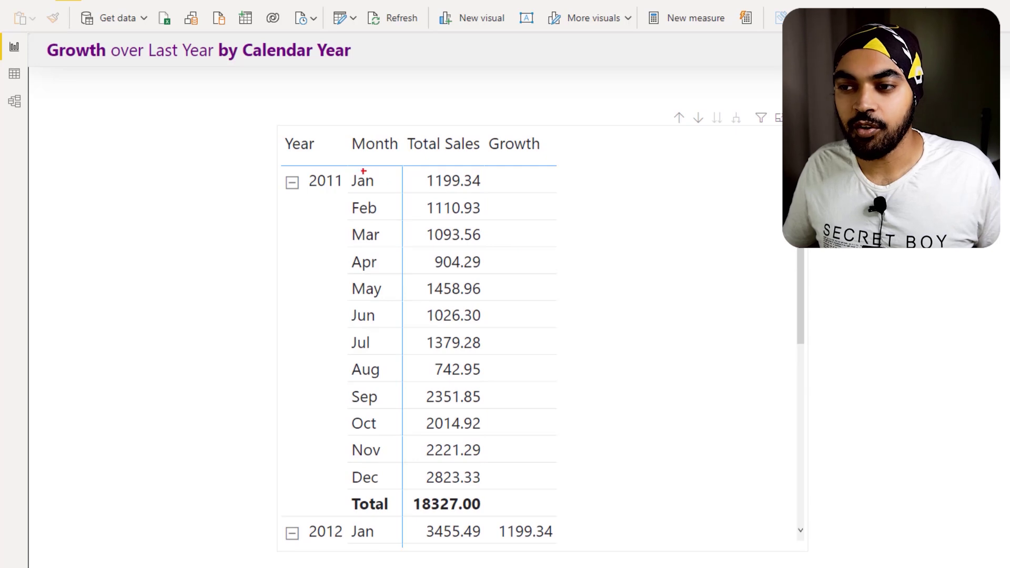
pyautogui.moveTo(346, 167)
pyautogui.mouseDown()
pyautogui.moveTo(401, 369)
pyautogui.moveTo(486, 380)
pyautogui.mouseUp()
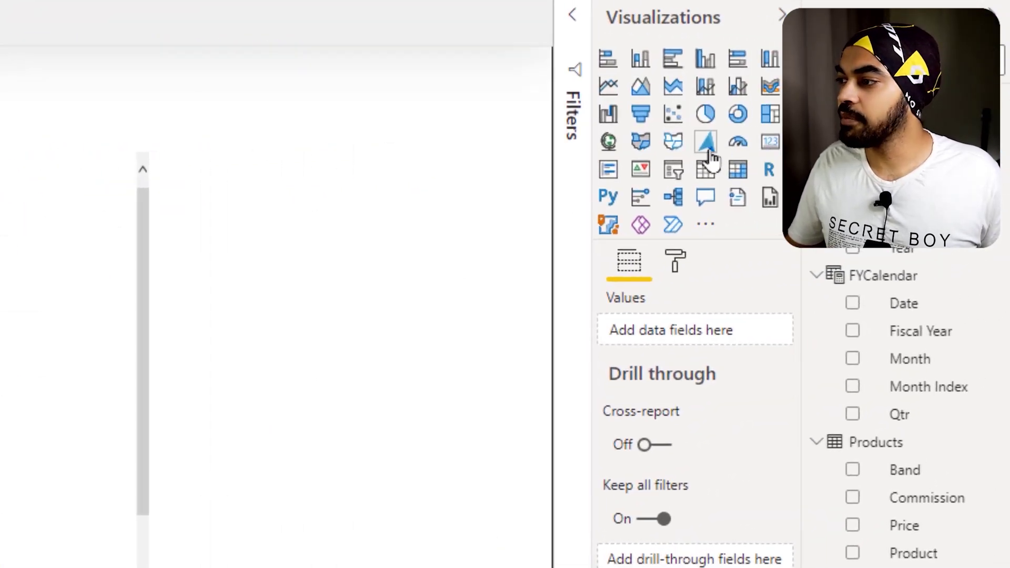
# - Add a card visual showing Total Sales and resize it to fit the empty space beside the matrix
pyautogui.click(769, 141)
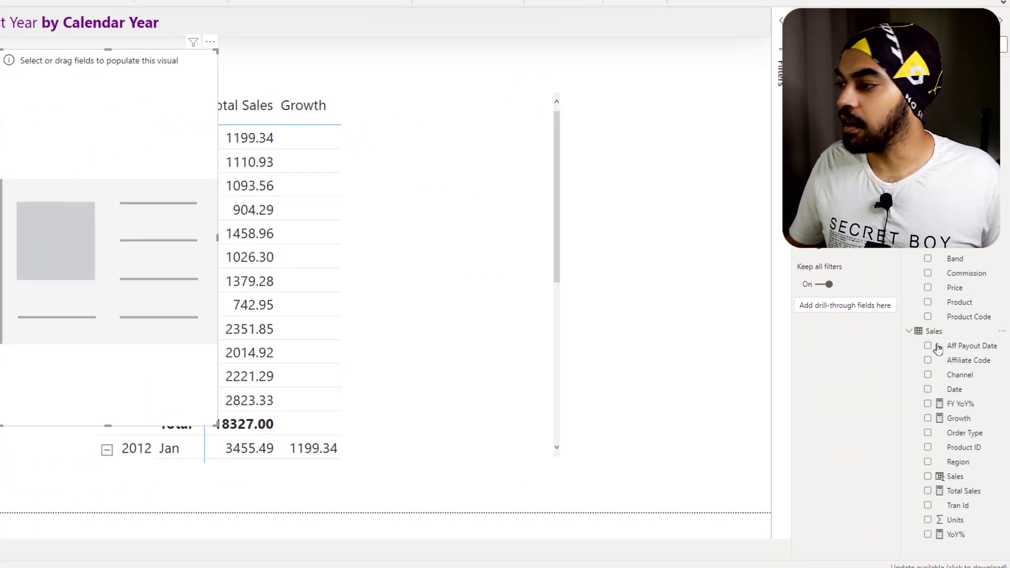
pyautogui.moveTo(958, 490); pyautogui.dragTo(59, 246)
pyautogui.moveTo(217, 424); pyautogui.dragTo(112, 182)
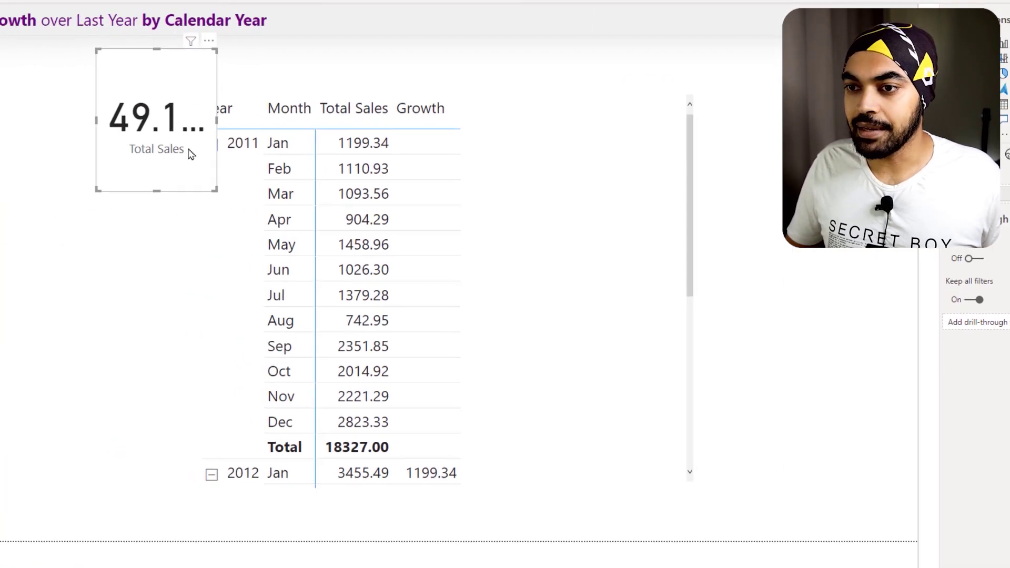
pyautogui.moveTo(129, 236); pyautogui.dragTo(192, 242)
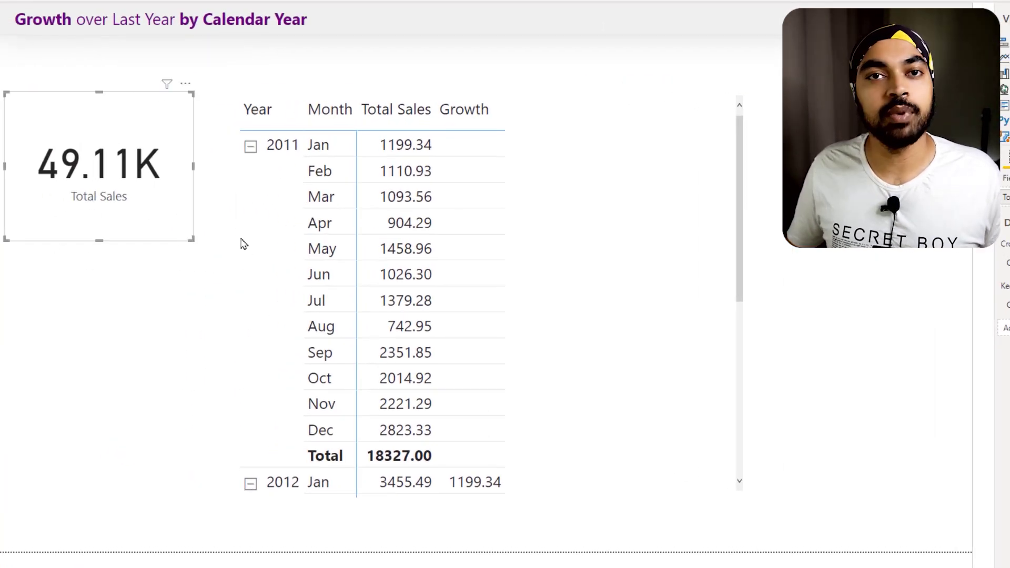
# - Select the January to August 2011 rows together in the matrix and read their combined Total Sales on the card
pyautogui.click(318, 146)
pyautogui.keyDown('ctrl'); pyautogui.click(321, 171); pyautogui.keyUp('ctrl')
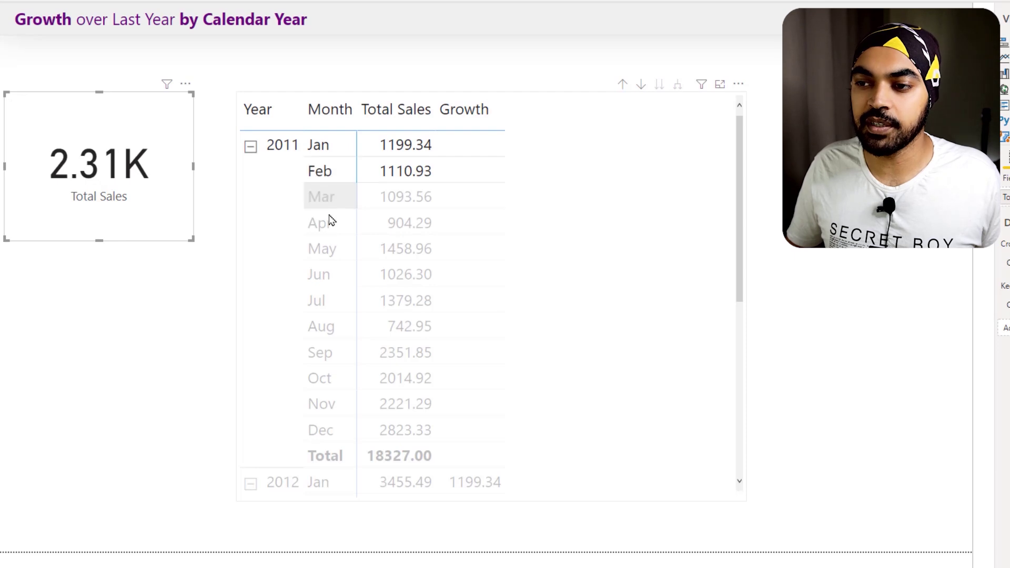
pyautogui.keyDown('ctrl'); pyautogui.click(322, 196); pyautogui.keyUp('ctrl')
pyautogui.keyDown('ctrl'); pyautogui.click(321, 222); pyautogui.keyUp('ctrl')
pyautogui.keyDown('ctrl'); pyautogui.click(322, 248); pyautogui.keyUp('ctrl')
pyautogui.keyDown('ctrl'); pyautogui.click(320, 274); pyautogui.keyUp('ctrl')
pyautogui.keyDown('ctrl'); pyautogui.click(318, 300); pyautogui.keyUp('ctrl')
pyautogui.keyDown('ctrl'); pyautogui.click(334, 326); pyautogui.keyUp('ctrl')
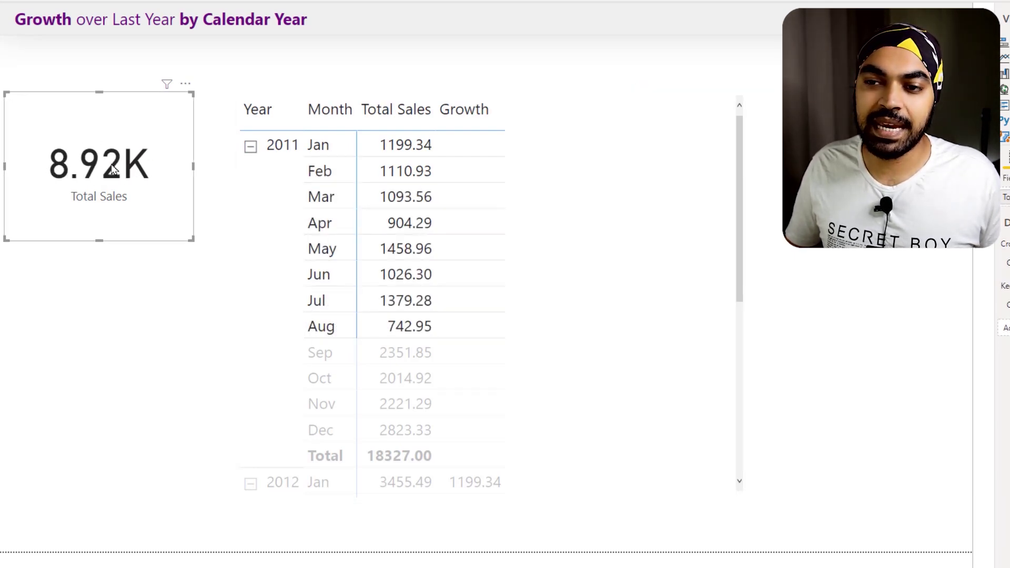
pyautogui.moveTo(109, 177)
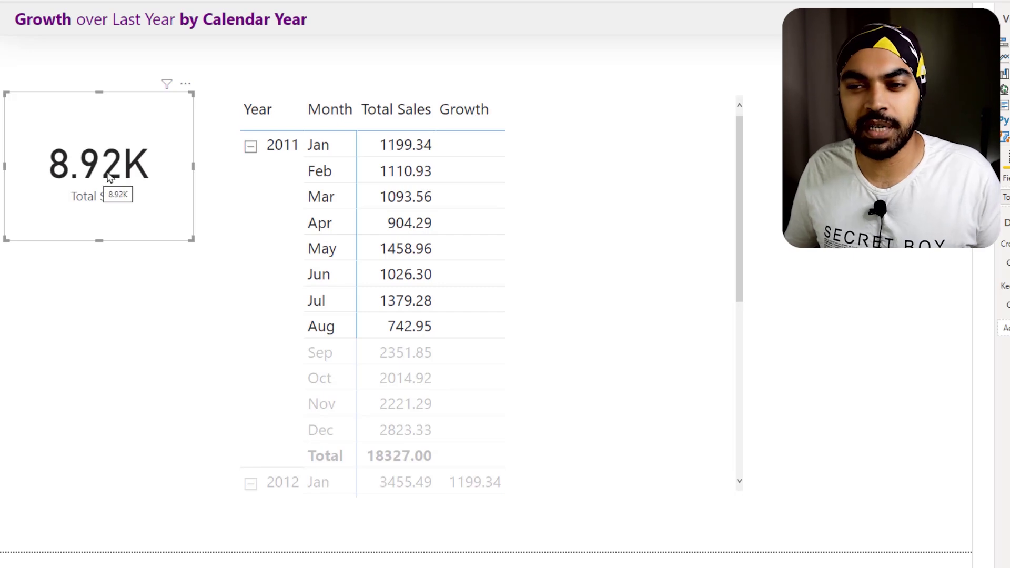
# - Compare the card's filtered Total Sales with the 2012 Growth total in the matrix
pyautogui.click(640, 262)
pyautogui.scroll(-5, 633, 266)
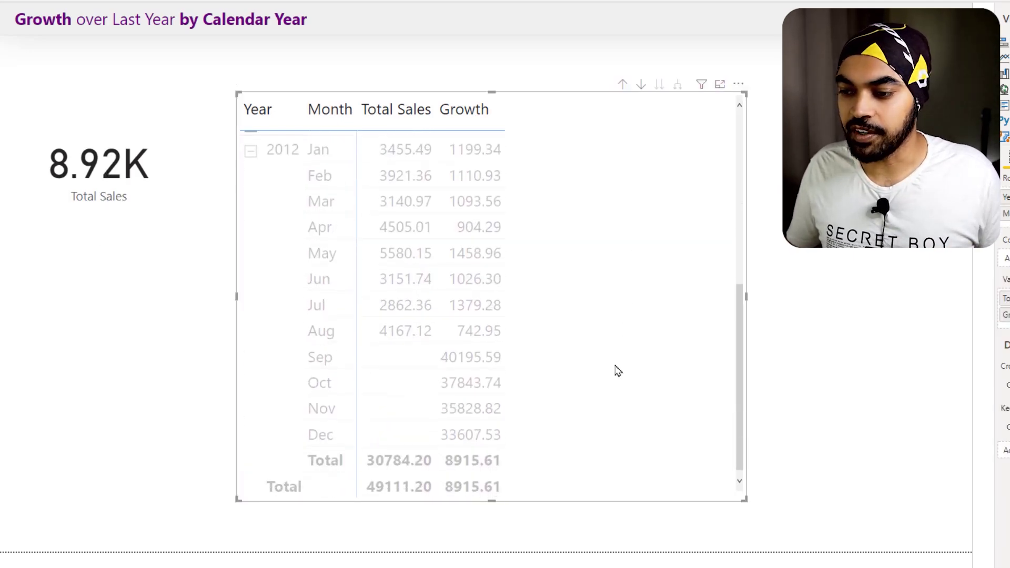
pyautogui.moveTo(440, 447); pyautogui.dragTo(493, 472)
pyautogui.moveTo(118, 139); pyautogui.dragTo(143, 115)
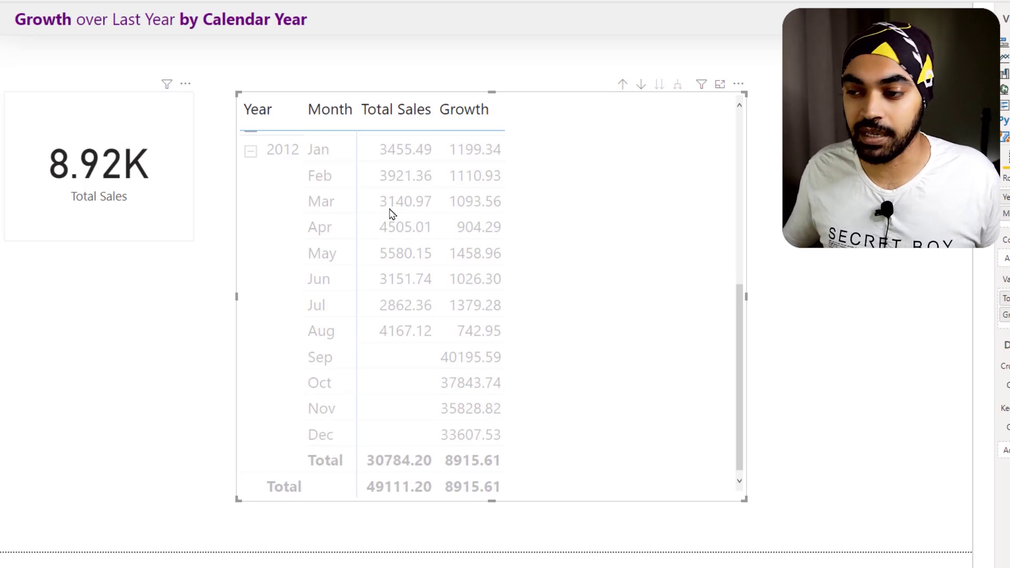
# - Clear the month selection and examine the Growth values for September to December 2012 beside the blank Total Sales cells
pyautogui.click(121, 182)
pyautogui.click(279, 200)
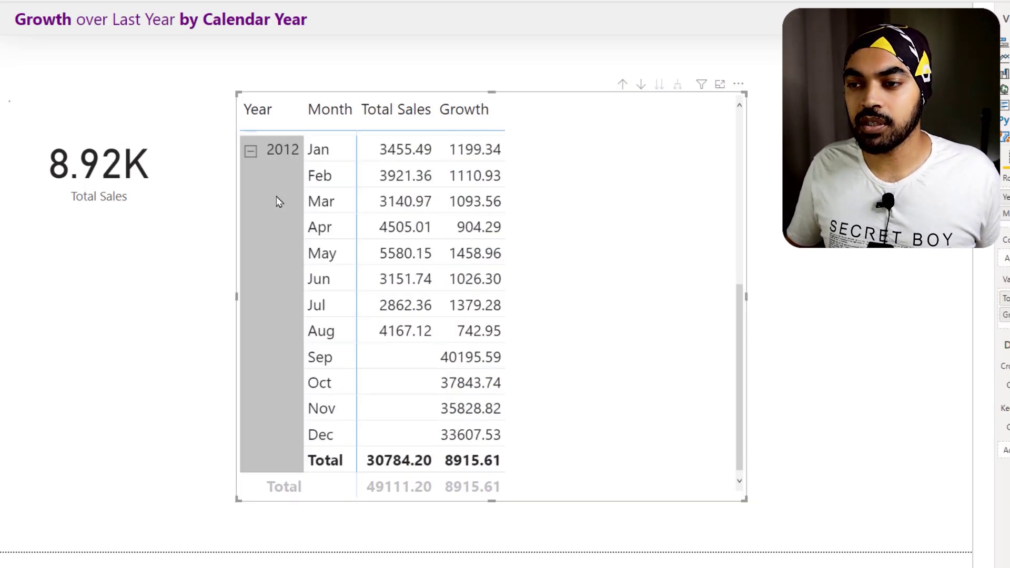
pyautogui.moveTo(415, 338); pyautogui.dragTo(525, 440)
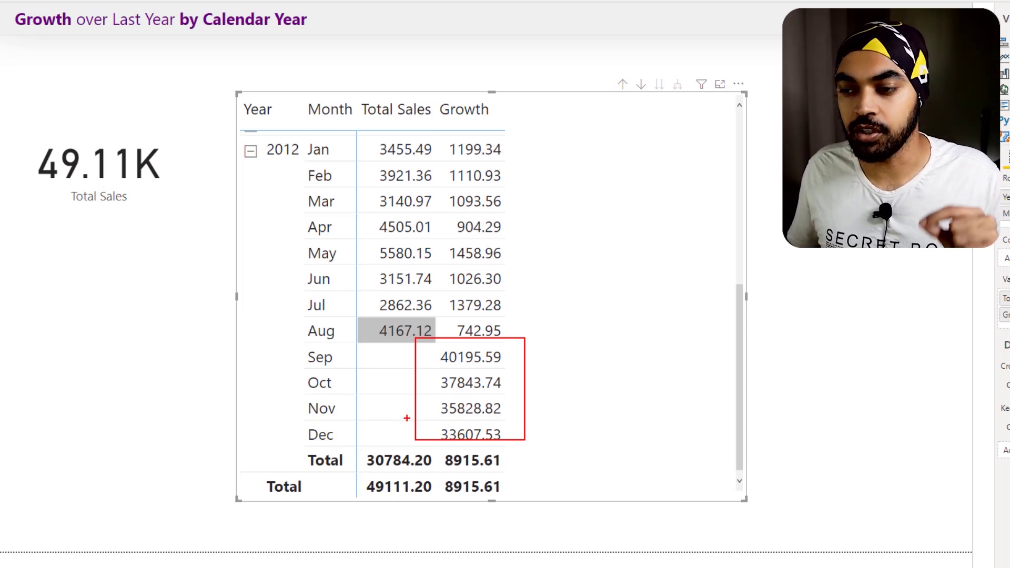
pyautogui.moveTo(371, 394); pyautogui.dragTo(479, 384)
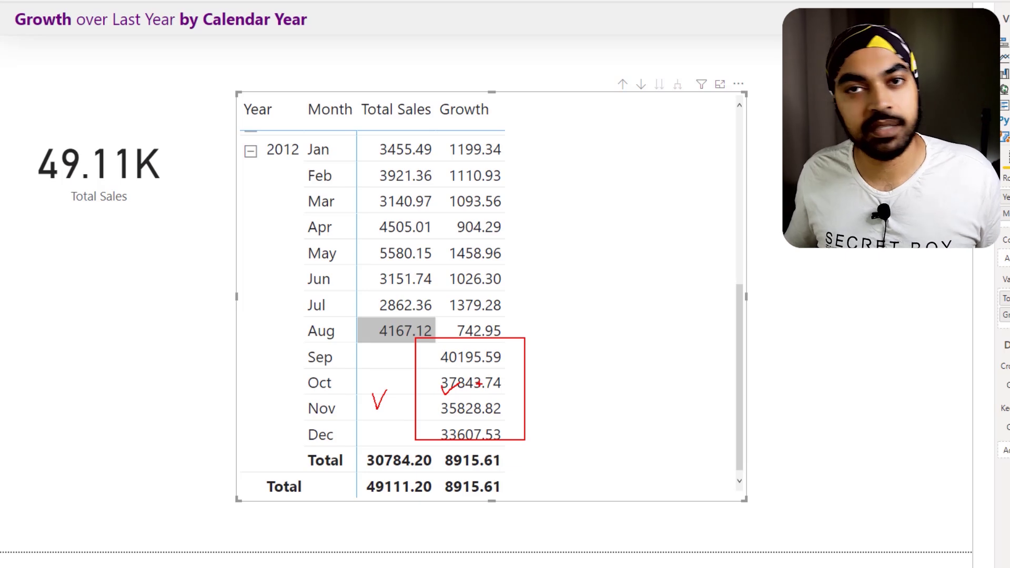
pyautogui.press('Escape')
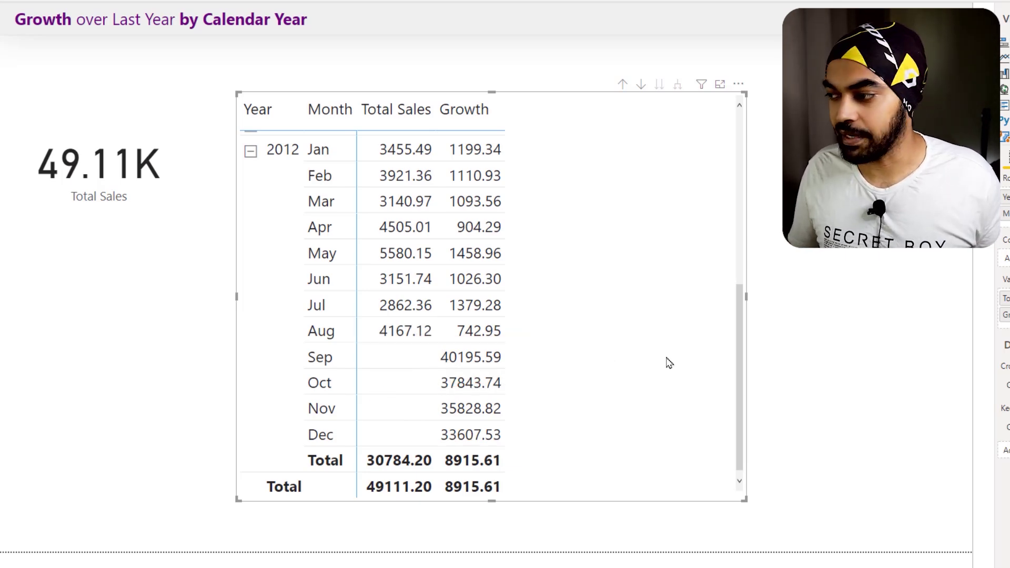
# - Make the Growth measure return IF(Check, DIVIDE(CY,LY) - 1 ) instead of LY, and commit it
pyautogui.click(991, 432)
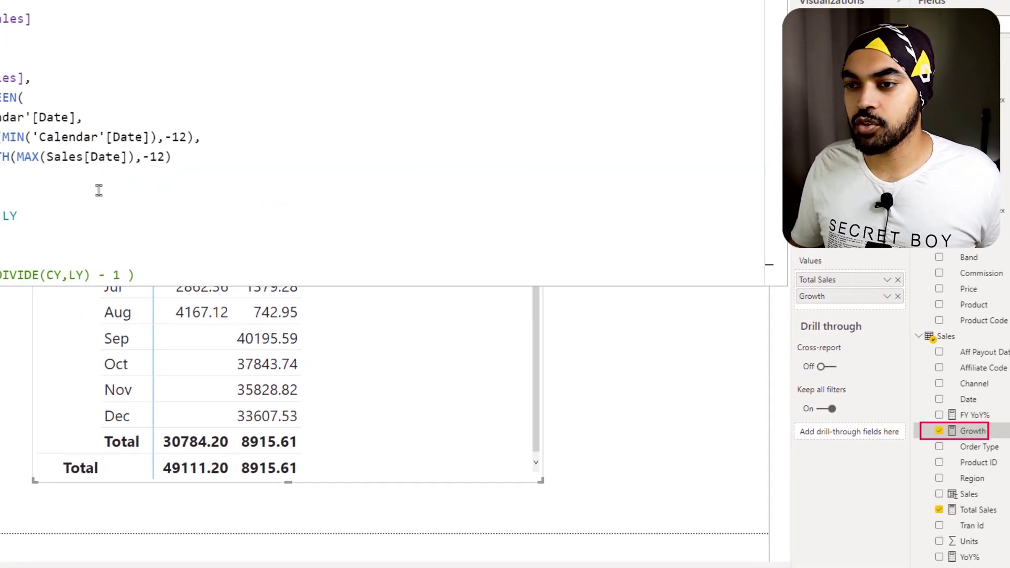
pyautogui.click(161, 297)
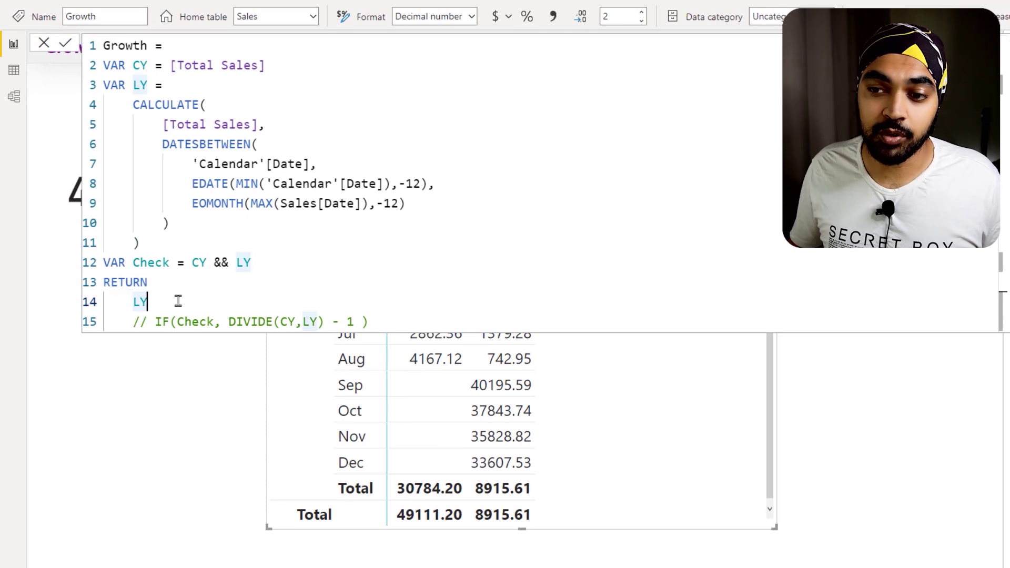
pyautogui.hotkey('ctrl', 'shift', 'k')
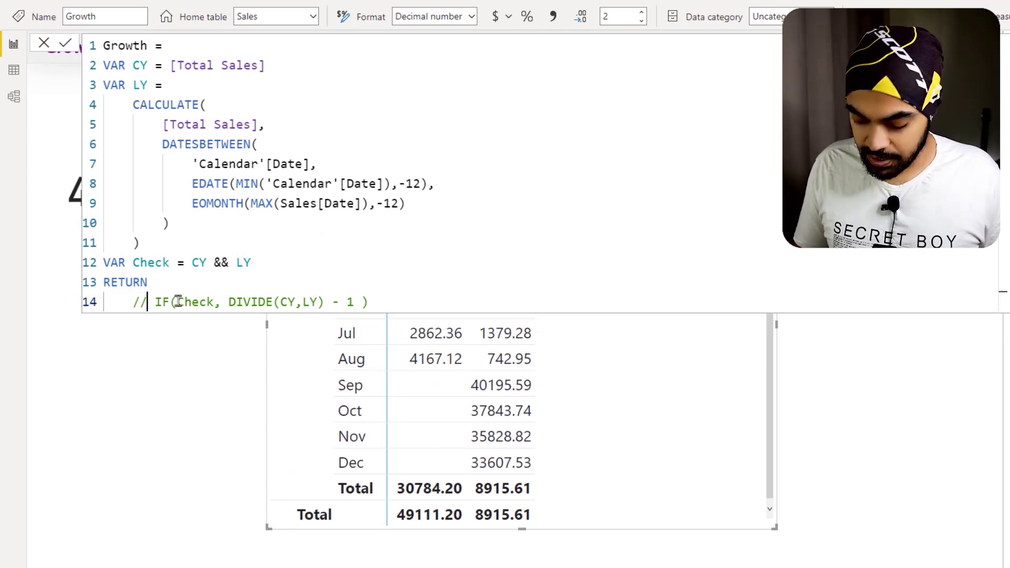
pyautogui.hotkey('ctrl', '/')
pyautogui.click(268, 301)
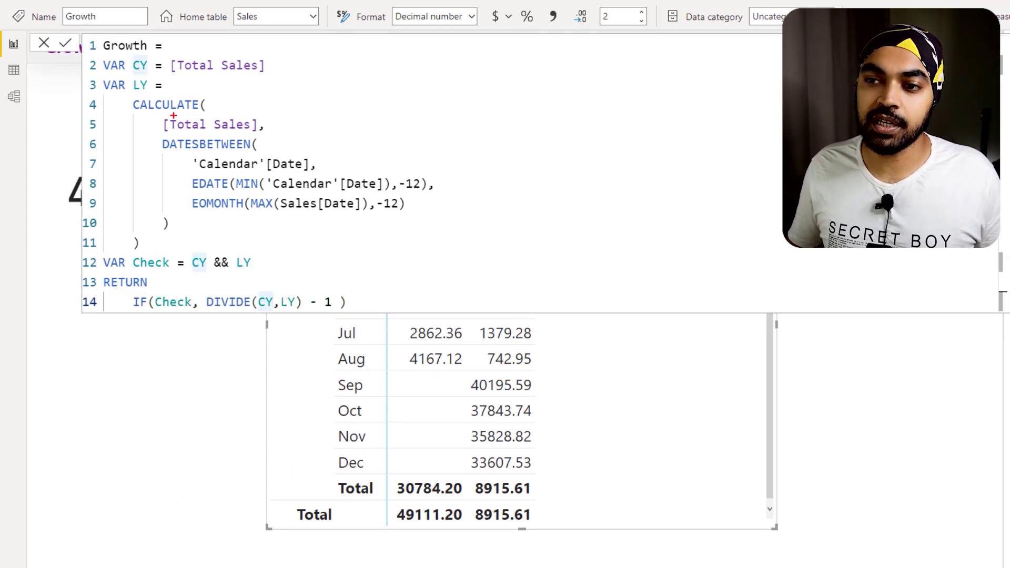
pyautogui.moveTo(128, 97); pyautogui.dragTo(287, 253)
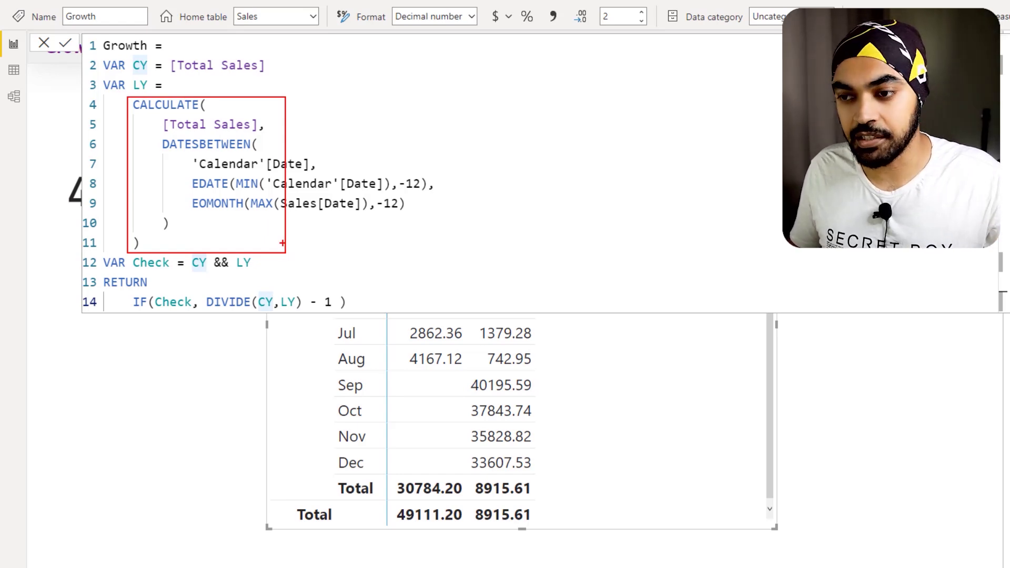
pyautogui.press('Escape')
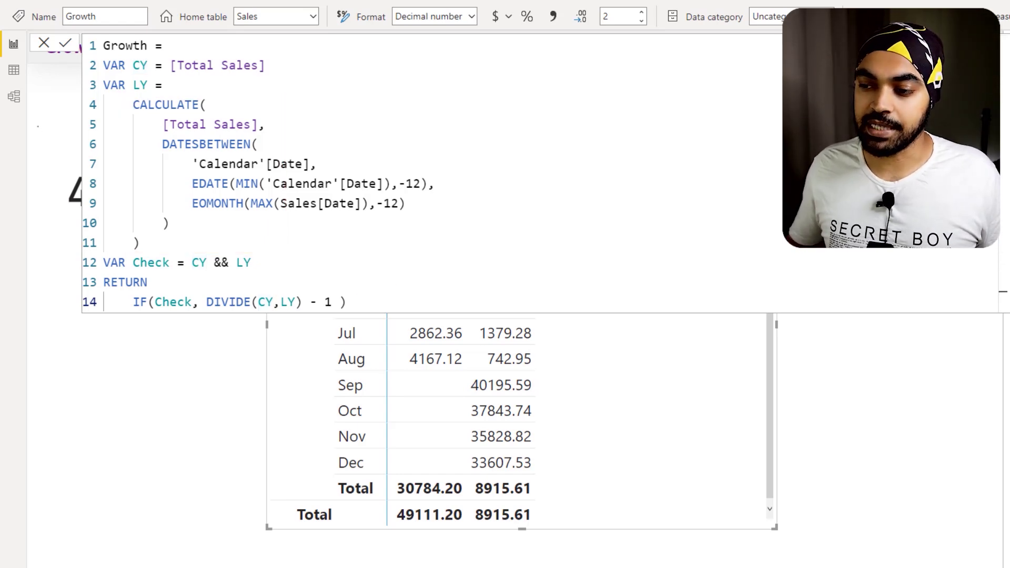
pyautogui.click(418, 247)
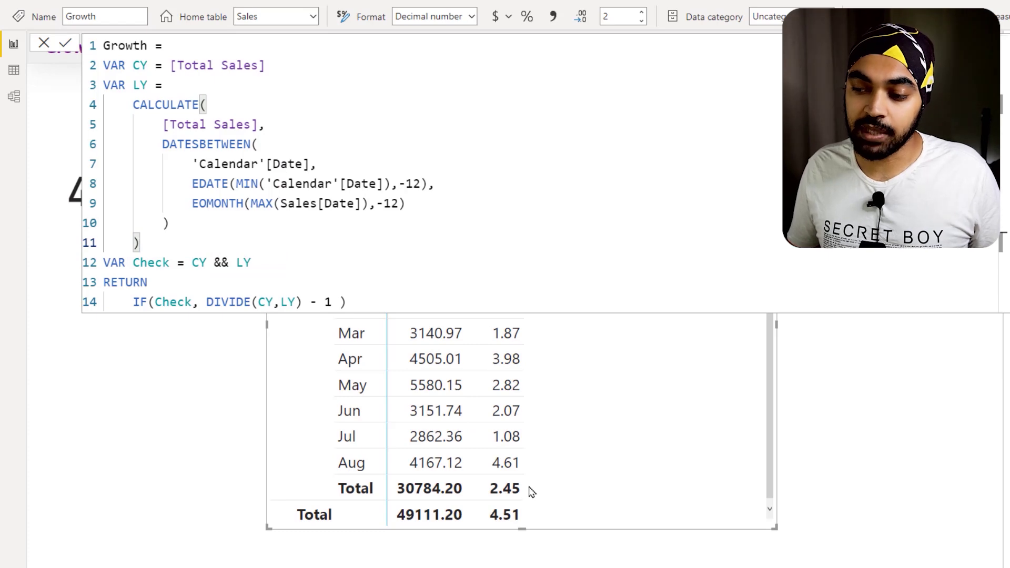
# - Examine the 2012 Growth total and the grand total Growth against the Total Sales grand total in the matrix
pyautogui.moveTo(483, 472)
pyautogui.mouseDown()
pyautogui.moveTo(529, 499)
pyautogui.moveTo(547, 480)
pyautogui.mouseUp()
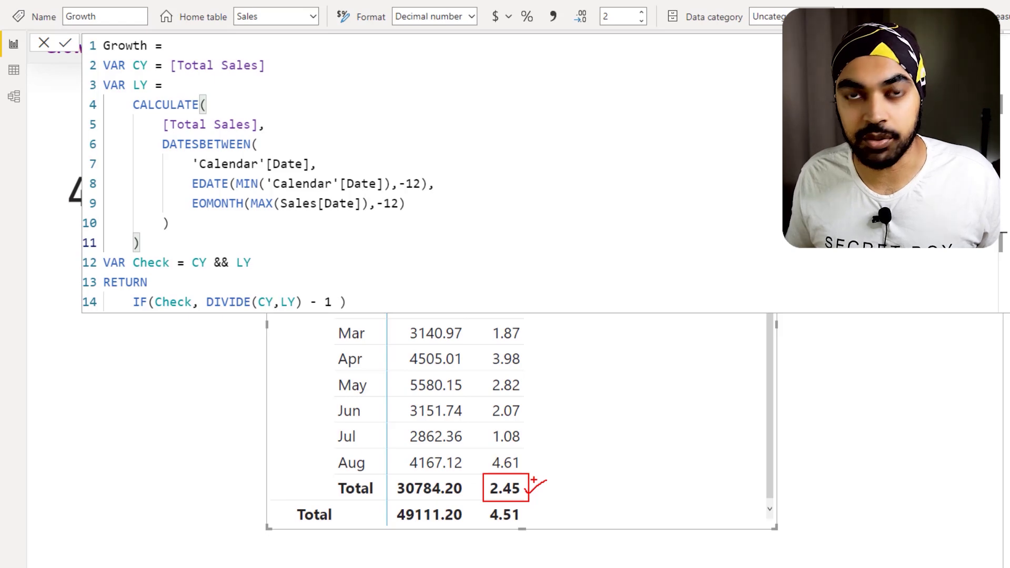
pyautogui.press('Escape')
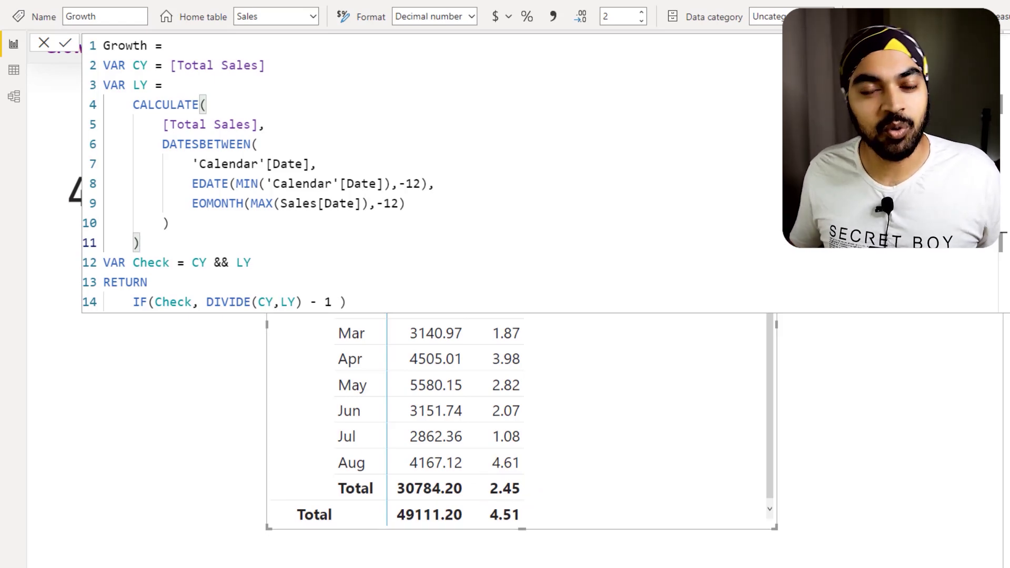
pyautogui.click(416, 281)
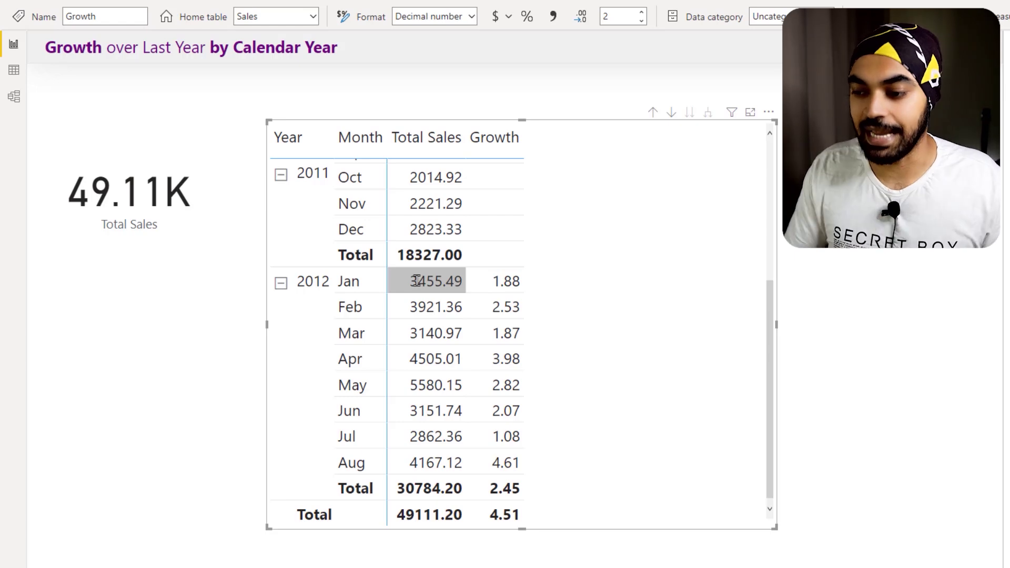
pyautogui.hotkey('ctrl', '2')
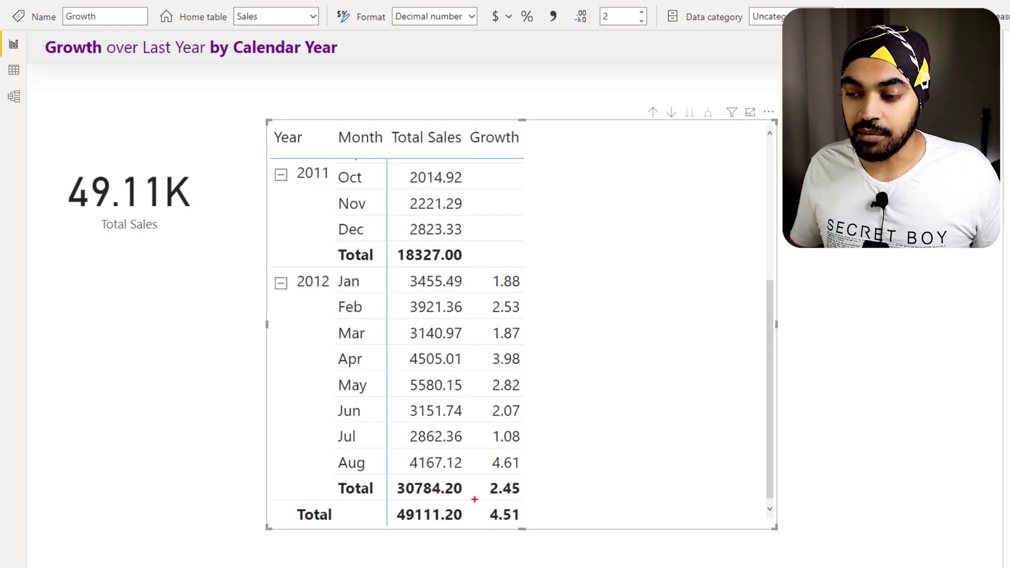
pyautogui.moveTo(535, 499)
pyautogui.mouseDown()
pyautogui.moveTo(474, 536)
pyautogui.moveTo(519, 543)
pyautogui.moveTo(453, 555)
pyautogui.moveTo(440, 538)
pyautogui.mouseUp()
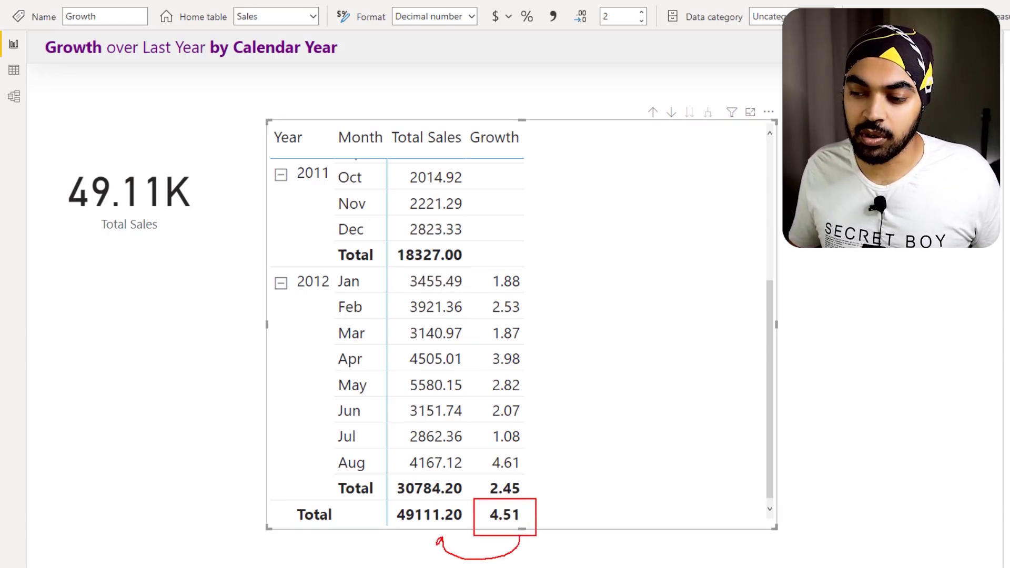
pyautogui.moveTo(496, 513); pyautogui.dragTo(519, 532)
pyautogui.moveTo(518, 508); pyautogui.dragTo(488, 540)
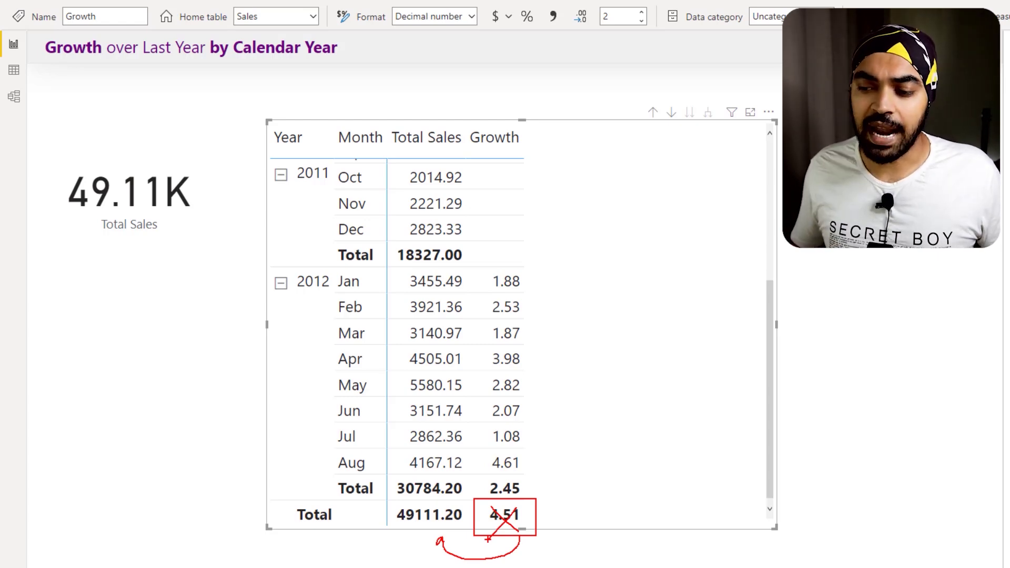
pyautogui.moveTo(344, 518)
pyautogui.mouseDown()
pyautogui.moveTo(373, 519)
pyautogui.moveTo(367, 531)
pyautogui.mouseUp()
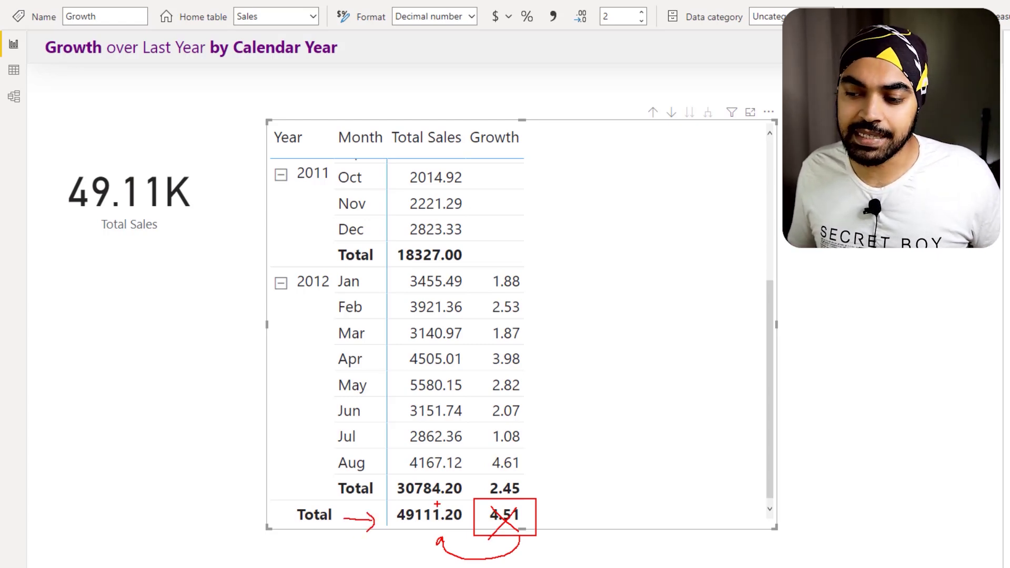
pyautogui.moveTo(438, 503)
pyautogui.mouseDown()
pyautogui.moveTo(393, 503)
pyautogui.moveTo(464, 531)
pyautogui.moveTo(469, 500)
pyautogui.moveTo(430, 499)
pyautogui.mouseUp()
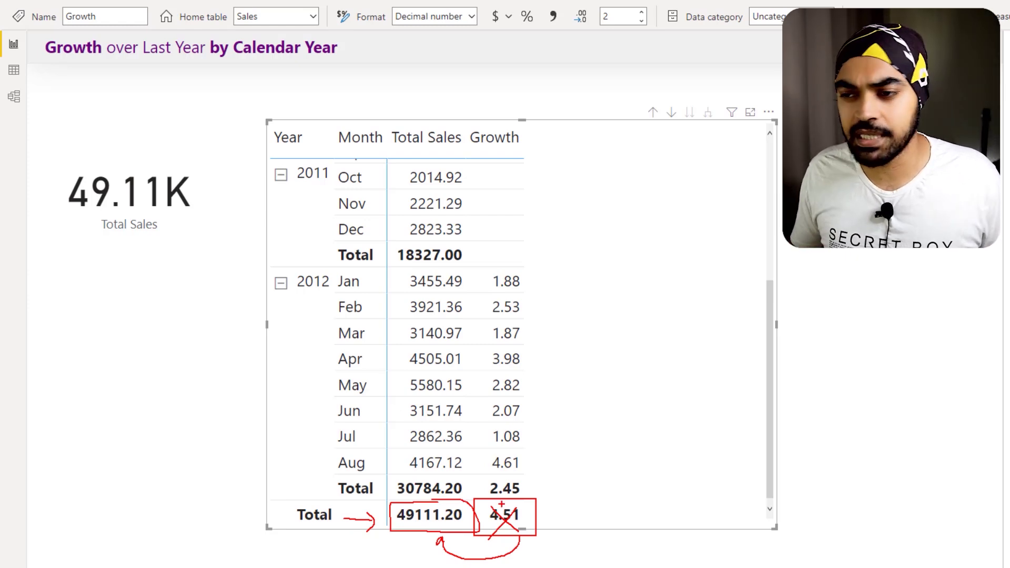
pyautogui.press('Escape')
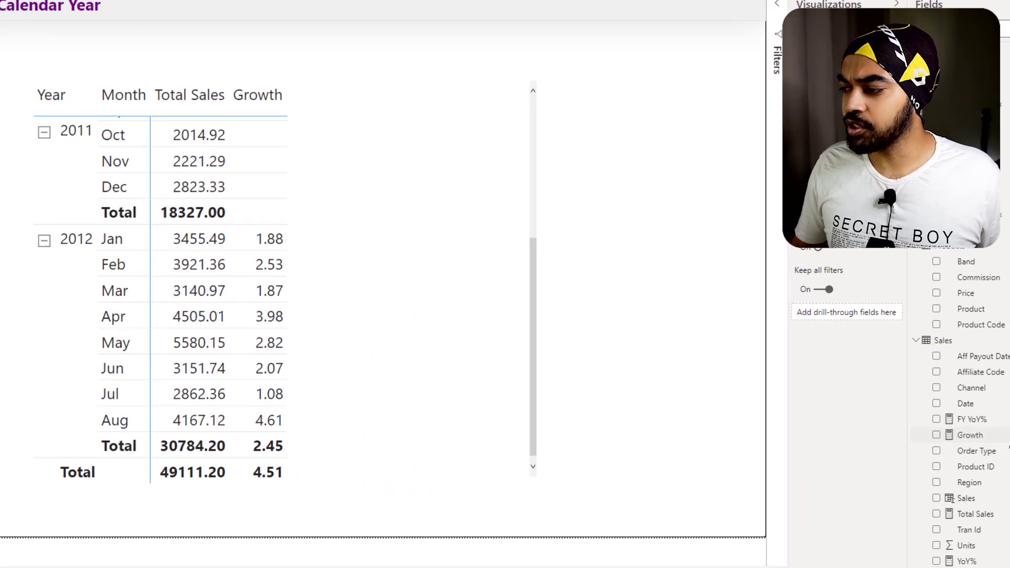
# - Open the Growth measure's formula and examine its Check condition and DIVIDE result against the grand total Growth
pyautogui.click(970, 435)
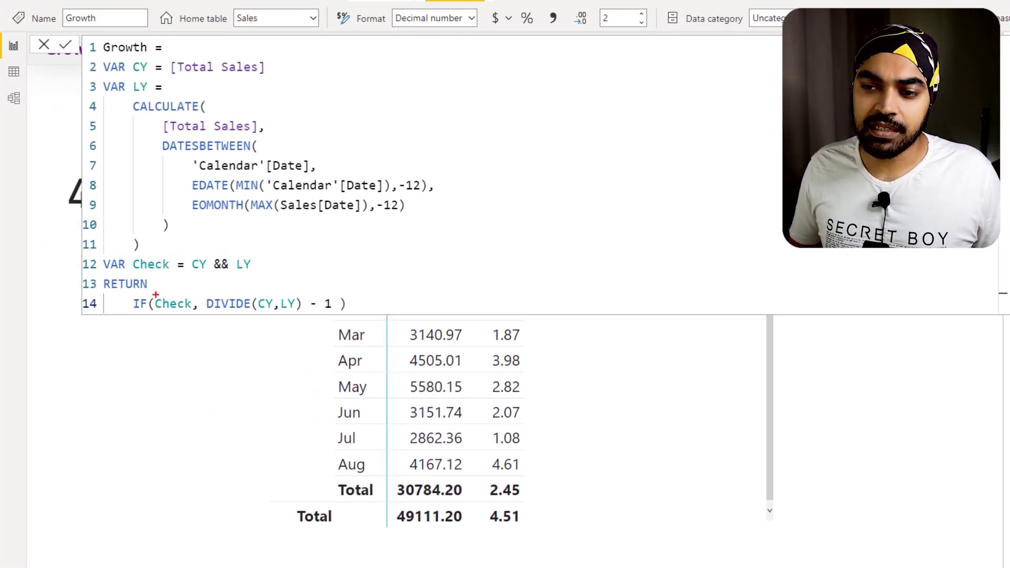
pyautogui.moveTo(202, 293); pyautogui.dragTo(356, 317)
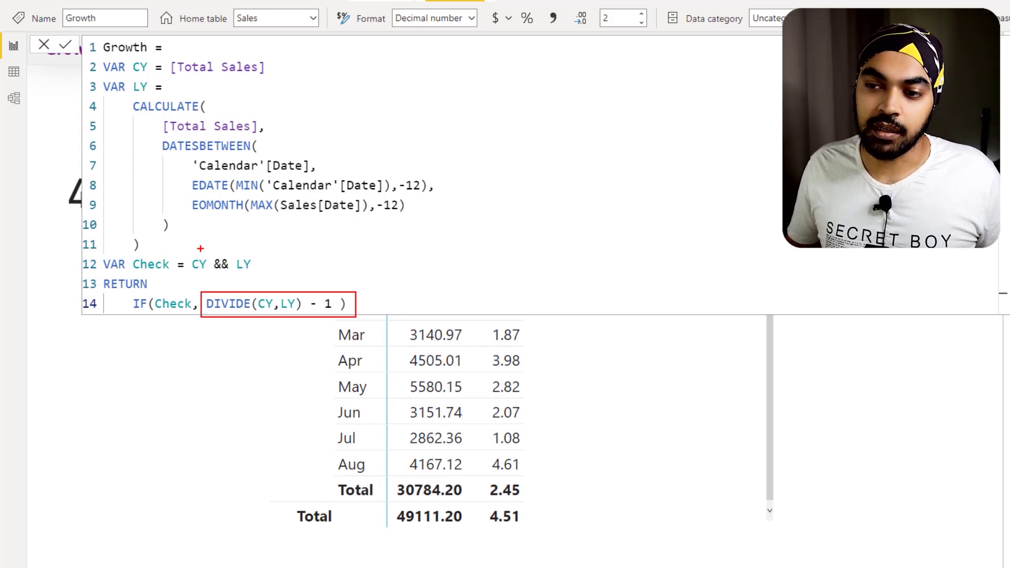
pyautogui.moveTo(196, 249); pyautogui.dragTo(253, 245)
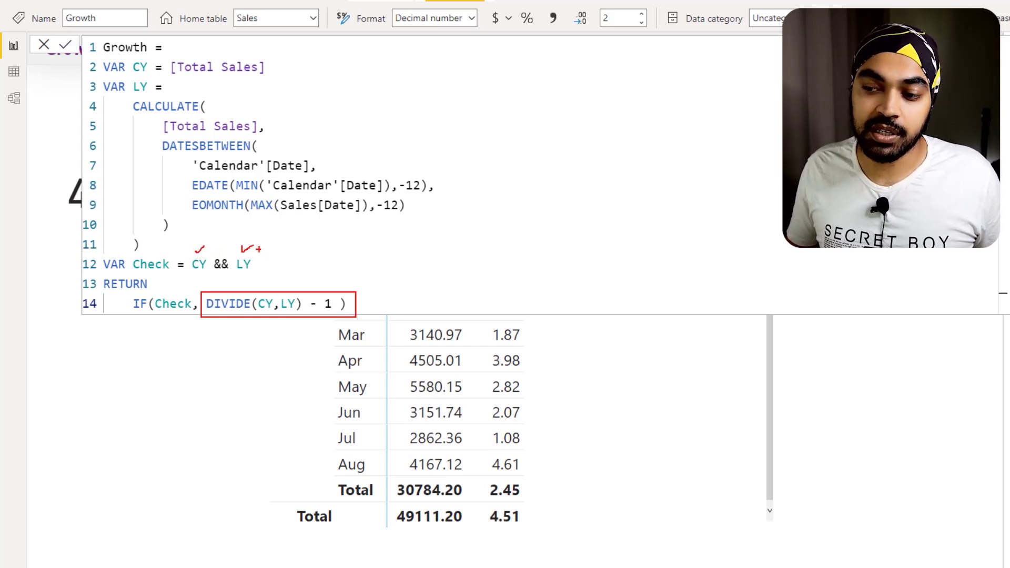
pyautogui.moveTo(522, 506)
pyautogui.mouseDown()
pyautogui.moveTo(485, 510)
pyautogui.moveTo(520, 527)
pyautogui.mouseUp()
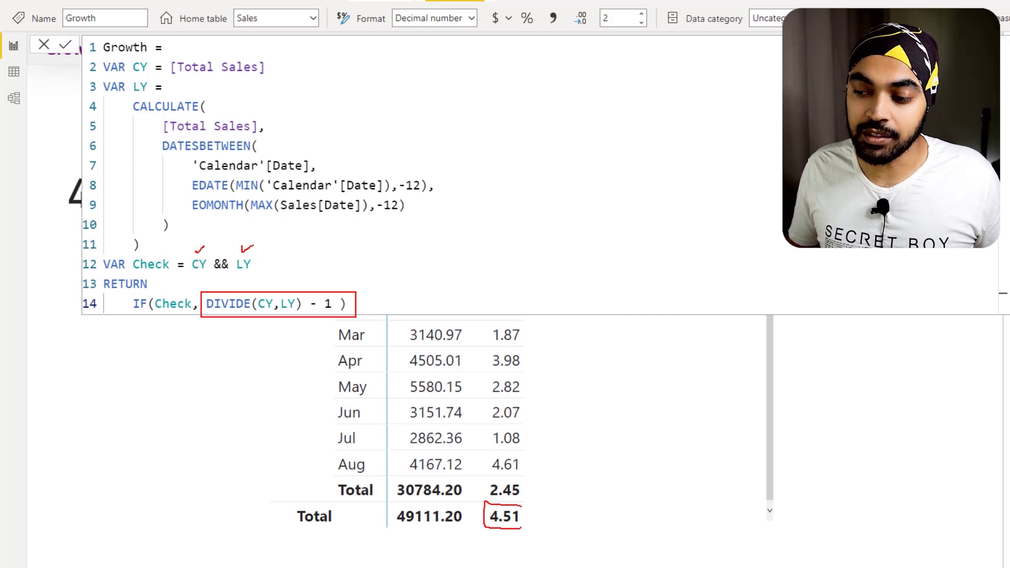
pyautogui.press('Escape')
# - Extend the Check variable in the Growth measure with && HASONEVALUE('Calendar'[Year])
pyautogui.click(291, 267)
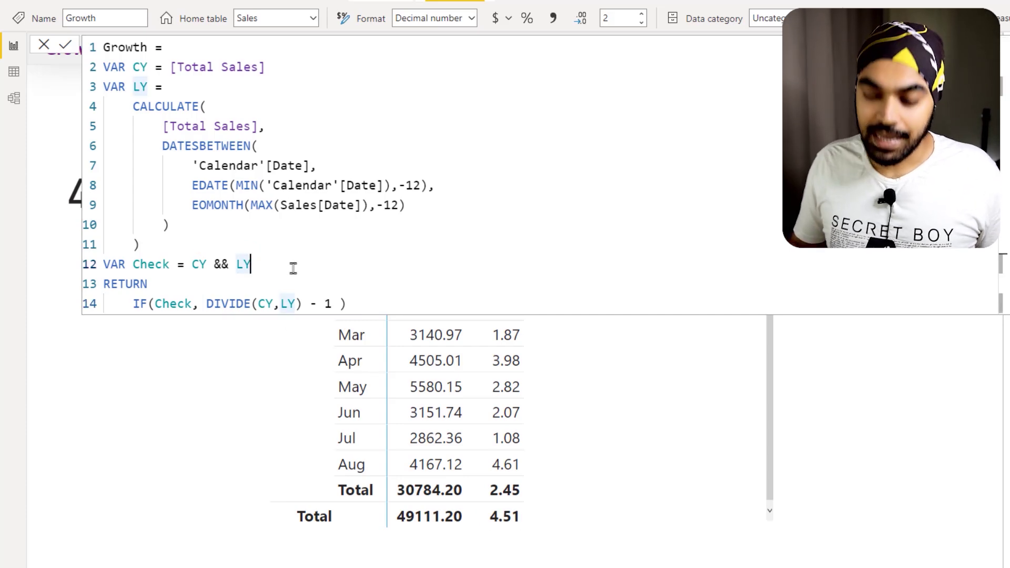
pyautogui.write('&& ')
pyautogui.write('haso')
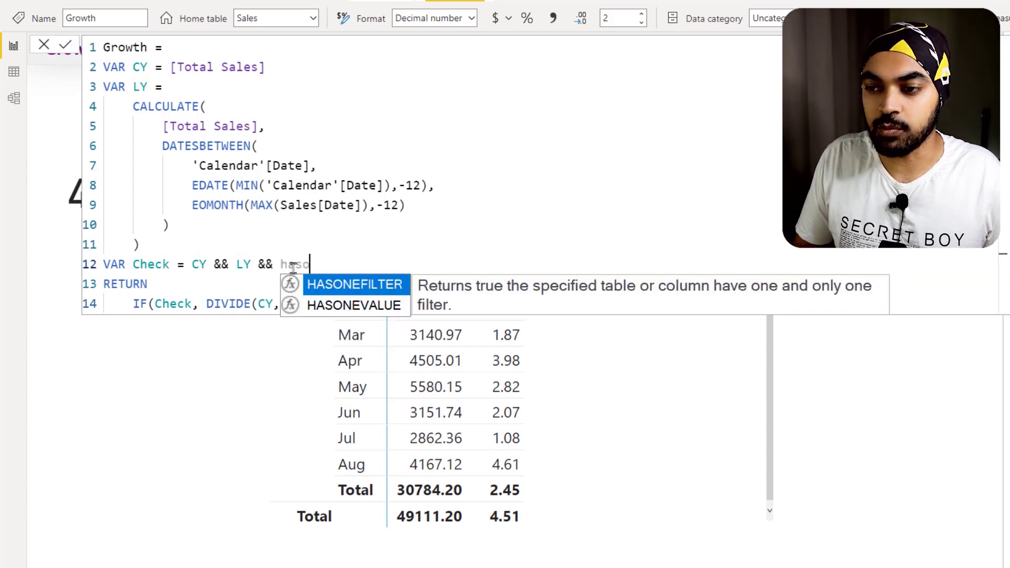
pyautogui.press('Down')
pyautogui.press('Tab')
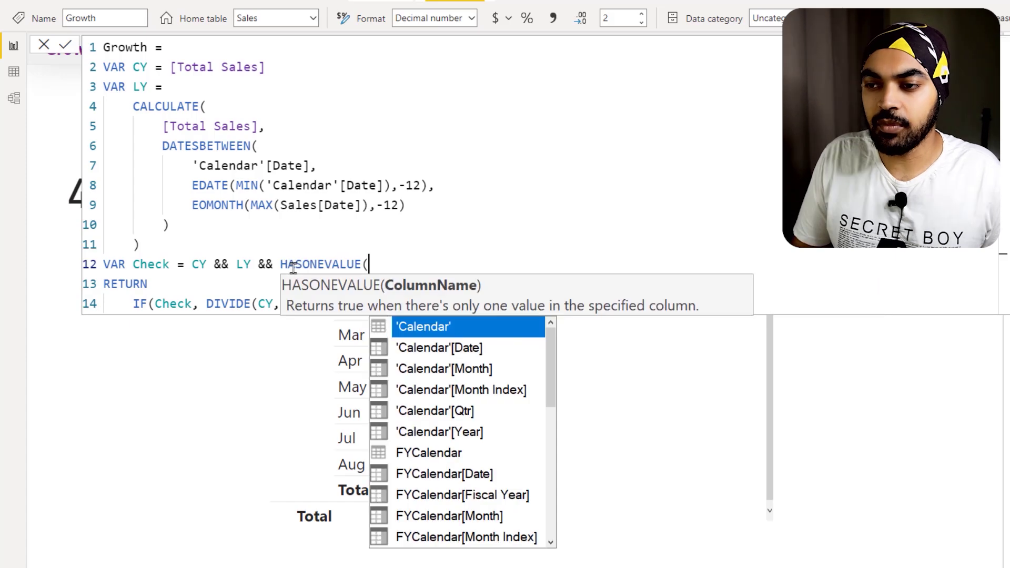
pyautogui.write('c')
pyautogui.press('Down')
pyautogui.press('Down')
pyautogui.press('Down')
pyautogui.press('Down')
pyautogui.press('Down')
pyautogui.press('Tab')
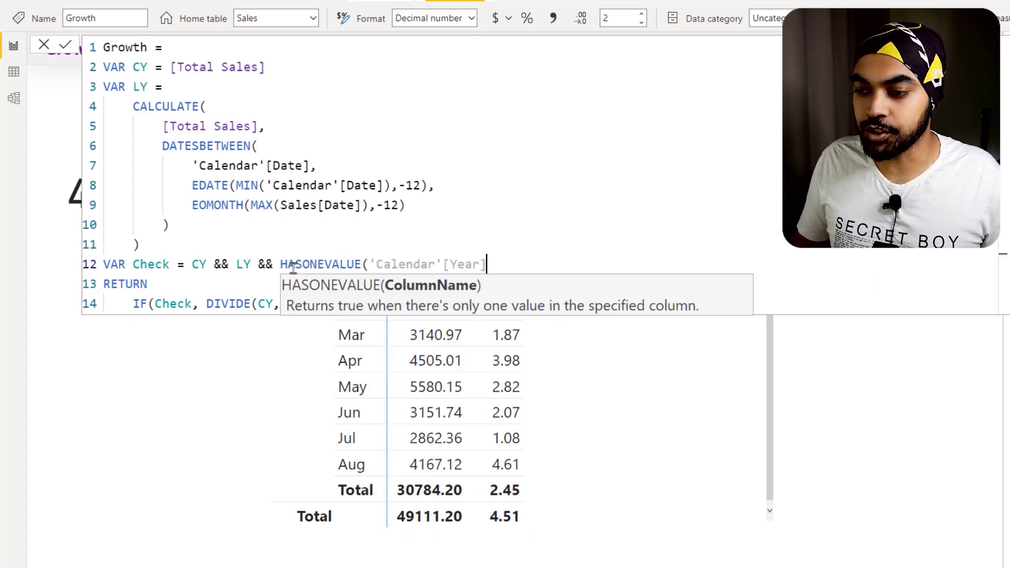
pyautogui.write(')')
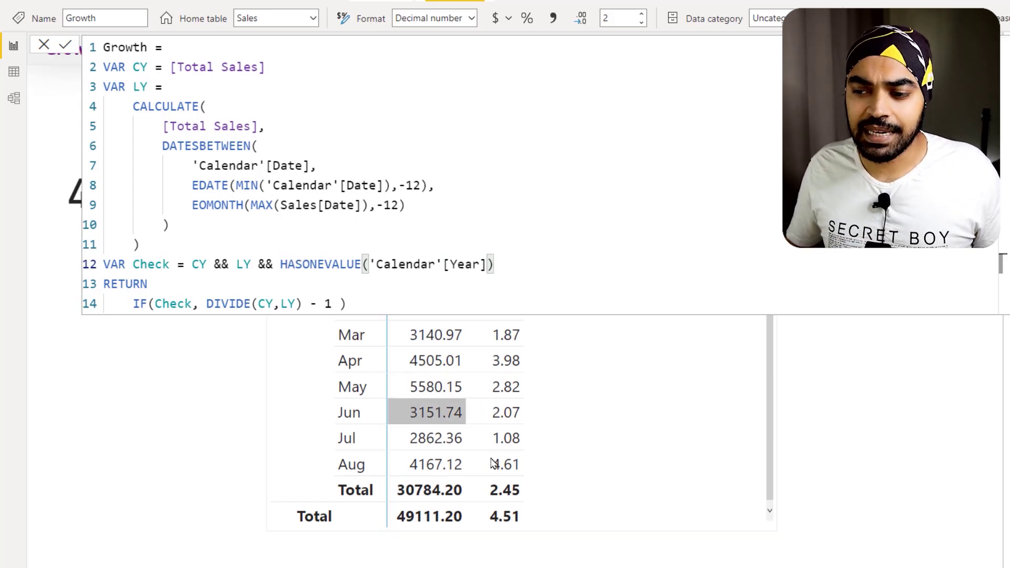
# - Examine which year applies to the 2012 Growth total and each 2012 month row in the matrix
pyautogui.moveTo(529, 492); pyautogui.dragTo(549, 481)
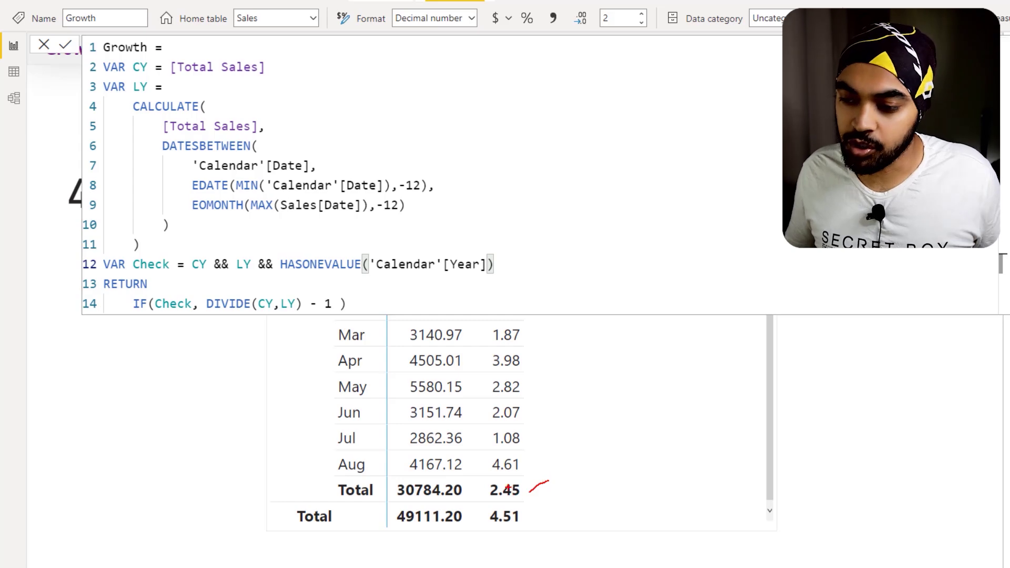
pyautogui.moveTo(477, 475)
pyautogui.mouseDown()
pyautogui.moveTo(525, 502)
pyautogui.moveTo(569, 482)
pyautogui.moveTo(561, 479)
pyautogui.moveTo(578, 490)
pyautogui.mouseUp()
pyautogui.moveTo(582, 479); pyautogui.dragTo(589, 490)
pyautogui.moveTo(528, 462); pyautogui.dragTo(547, 462)
pyautogui.moveTo(557, 448); pyautogui.dragTo(585, 459)
pyautogui.moveTo(601, 446)
pyautogui.mouseDown()
pyautogui.moveTo(601, 458)
pyautogui.moveTo(619, 448)
pyautogui.mouseUp()
pyautogui.moveTo(623, 449); pyautogui.dragTo(639, 448)
pyautogui.moveTo(572, 422); pyautogui.dragTo(590, 418)
pyautogui.moveTo(556, 406); pyautogui.dragTo(591, 389)
pyautogui.moveTo(566, 371); pyautogui.dragTo(581, 358)
pyautogui.moveTo(552, 348); pyautogui.dragTo(576, 344)
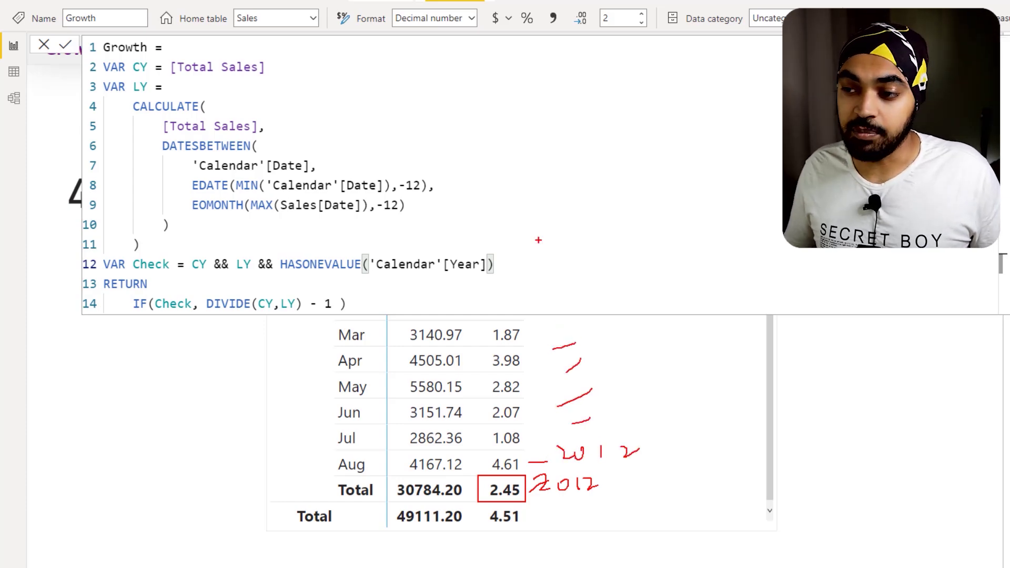
pyautogui.press('Escape')
# - Shrink the formula text and examine the grand total Growth against the HASONEVALUE year condition
pyautogui.keyDown('ctrl'); pyautogui.scroll(-8, 538, 239); pyautogui.keyUp('ctrl')
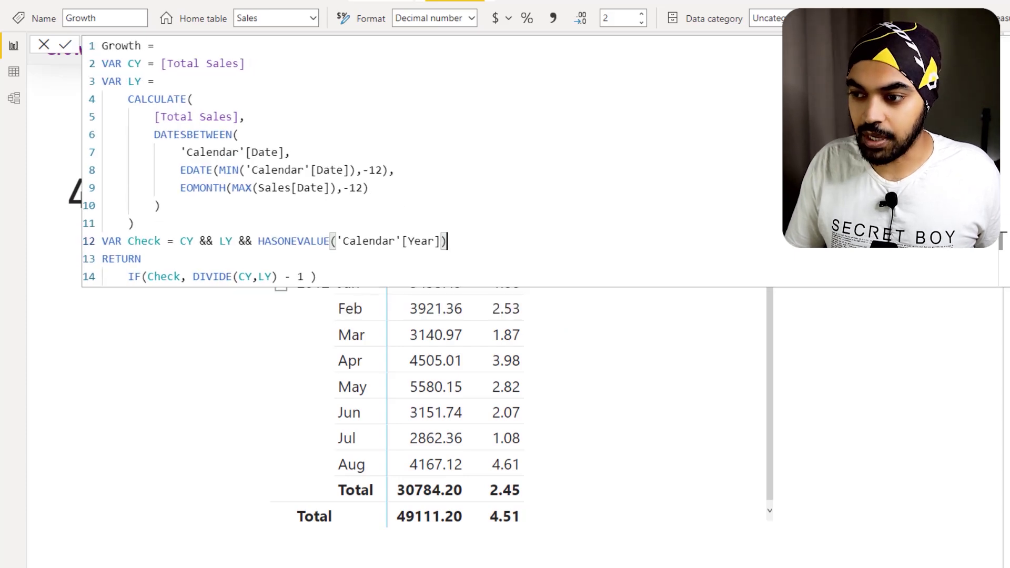
pyautogui.moveTo(538, 215); pyautogui.dragTo(538, 259)
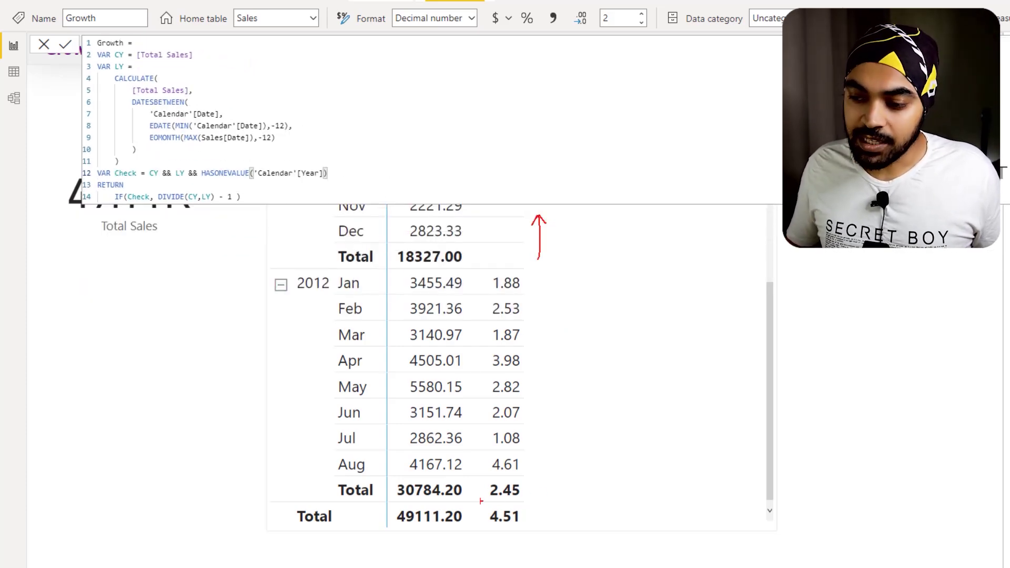
pyautogui.moveTo(474, 501)
pyautogui.mouseDown()
pyautogui.moveTo(532, 531)
pyautogui.moveTo(549, 161)
pyautogui.moveTo(337, 164)
pyautogui.mouseUp()
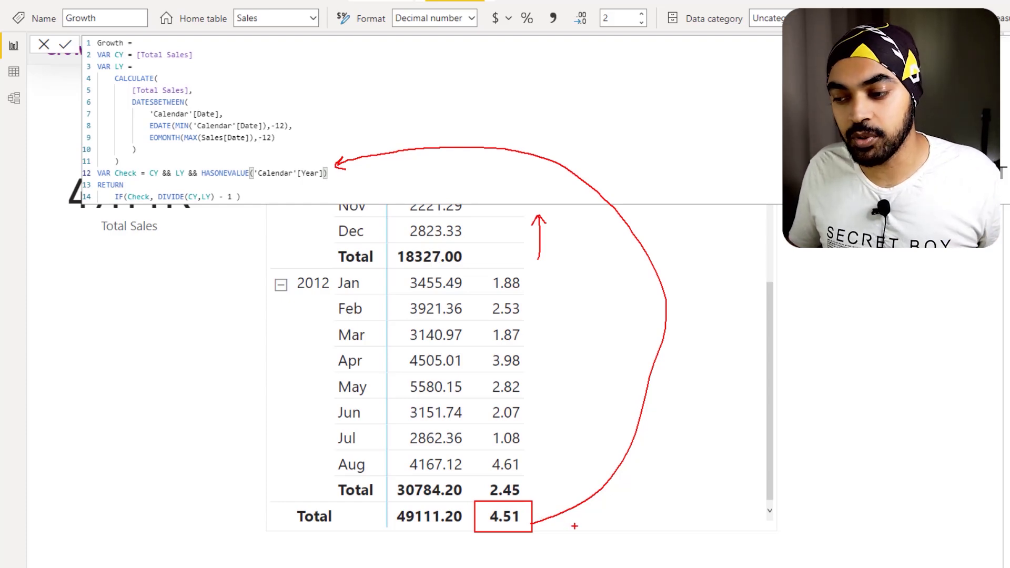
pyautogui.moveTo(567, 518); pyautogui.dragTo(590, 537)
pyautogui.moveTo(598, 522)
pyautogui.mouseDown()
pyautogui.moveTo(647, 532)
pyautogui.moveTo(693, 523)
pyautogui.mouseUp()
pyautogui.moveTo(705, 504)
pyautogui.mouseDown()
pyautogui.moveTo(724, 517)
pyautogui.moveTo(562, 510)
pyautogui.moveTo(566, 553)
pyautogui.moveTo(652, 544)
pyautogui.moveTo(741, 534)
pyautogui.moveTo(729, 487)
pyautogui.mouseUp()
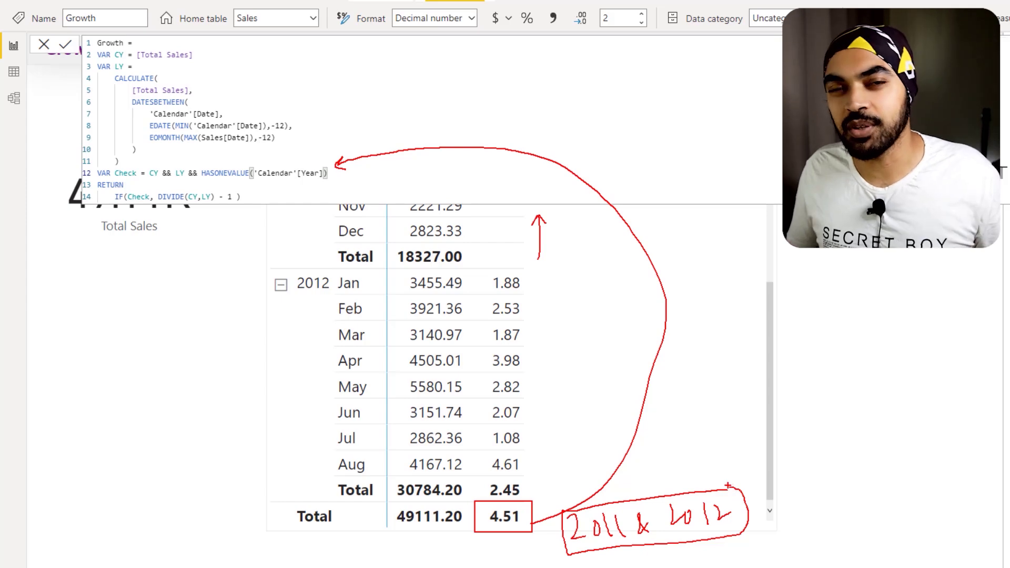
pyautogui.press('Escape')
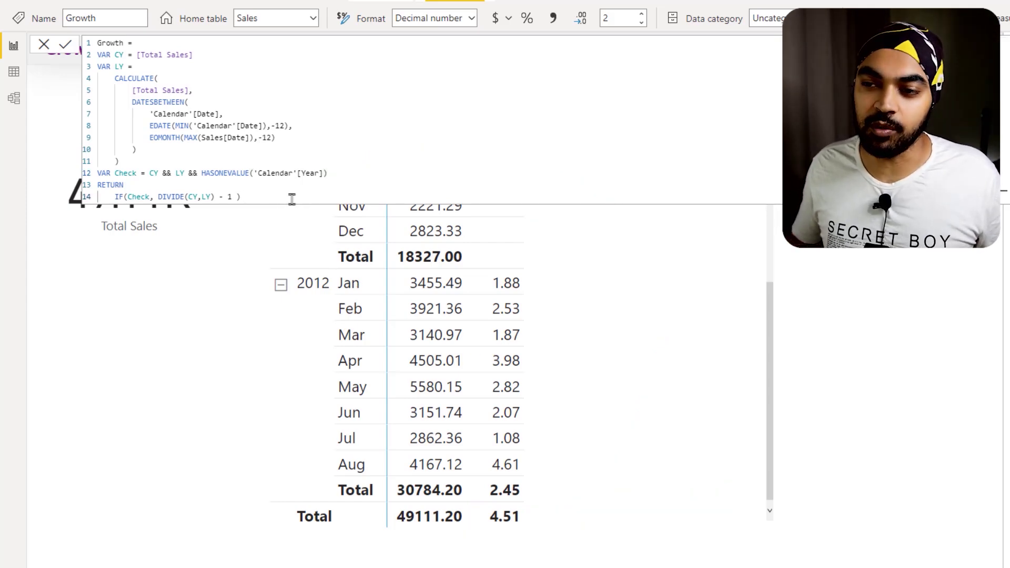
# - Commit the Growth measure and check the Growth cell in the matrix's grand total row
pyautogui.press('Return')
pyautogui.hotkey('ctrl', '2')
pyautogui.moveTo(487, 505); pyautogui.dragTo(546, 531)
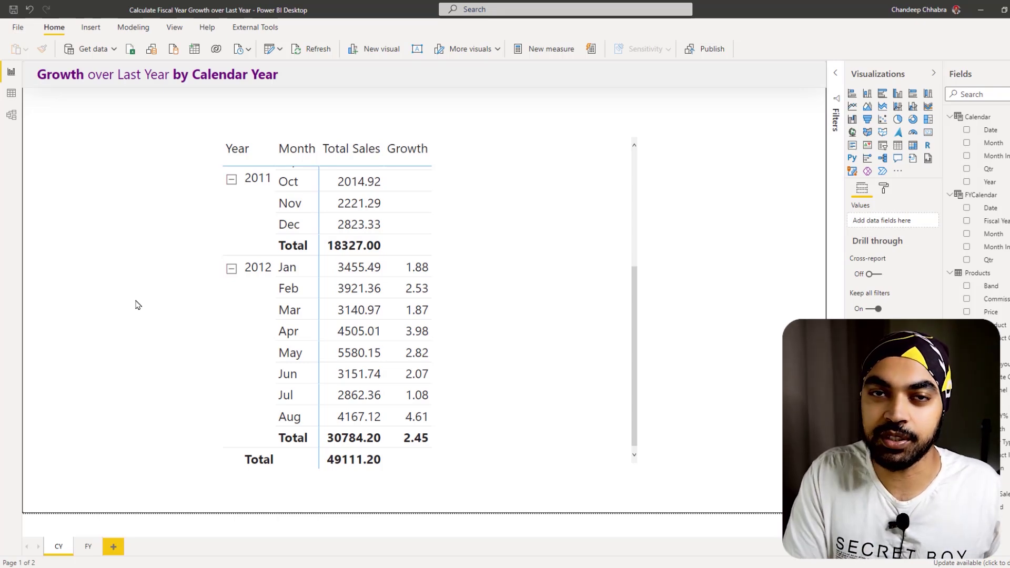
# - Review the FYCalendar table's data and definition, and examine it beside the Calendar table in the data model
pyautogui.click(11, 94)
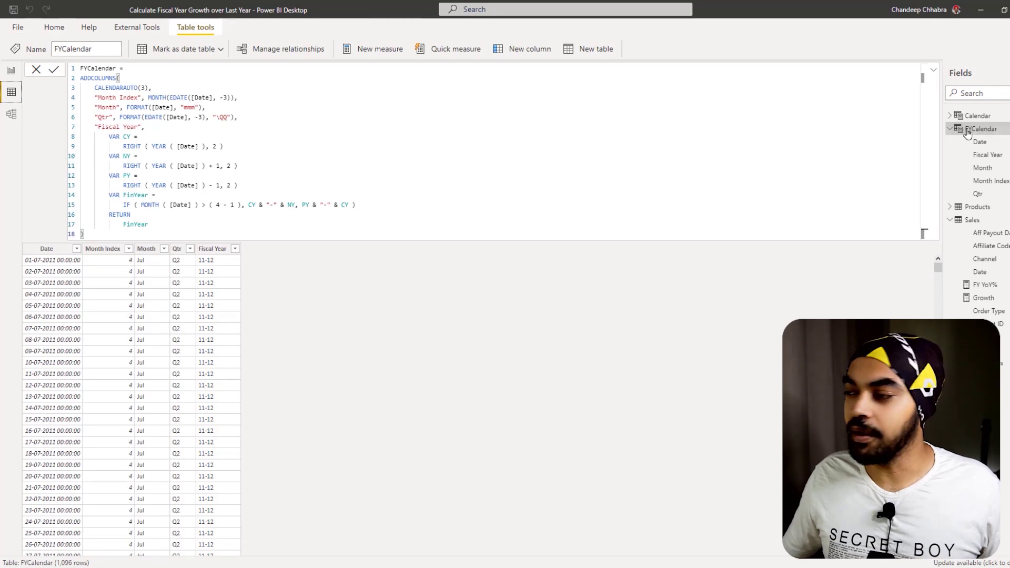
pyautogui.click(948, 129)
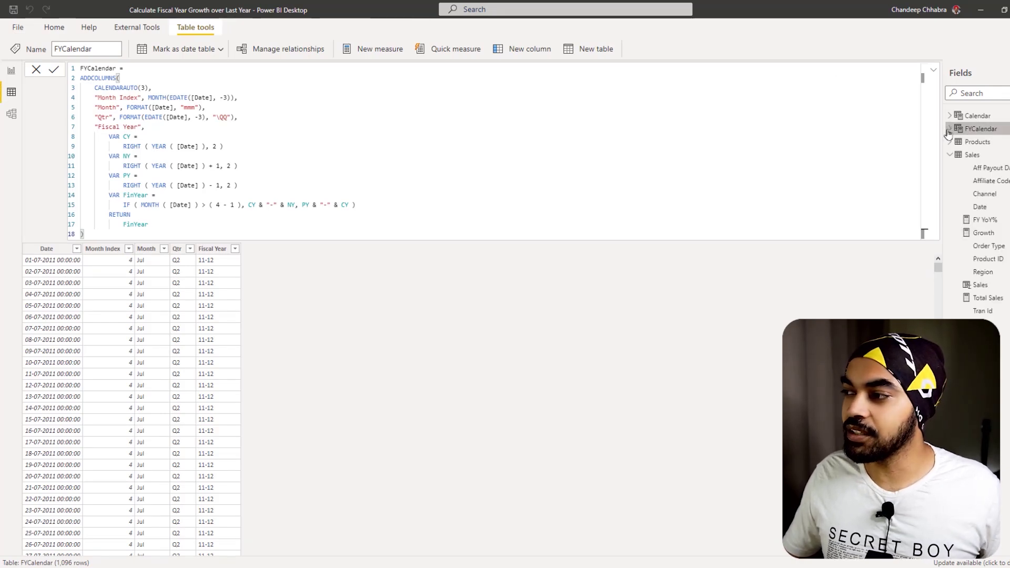
pyautogui.click(12, 114)
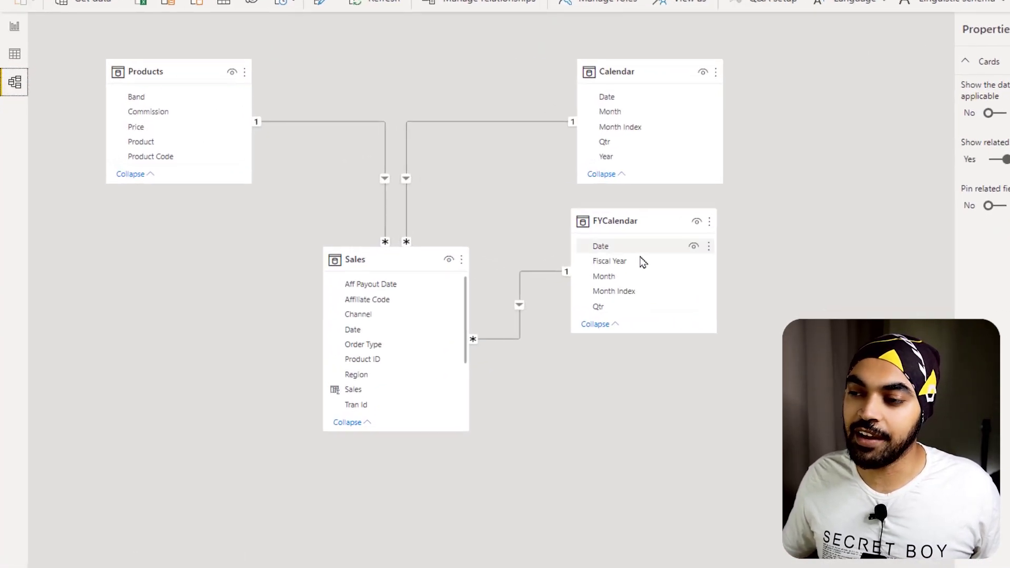
pyautogui.moveTo(591, 202)
pyautogui.mouseDown()
pyautogui.moveTo(718, 312)
pyautogui.moveTo(726, 336)
pyautogui.mouseUp()
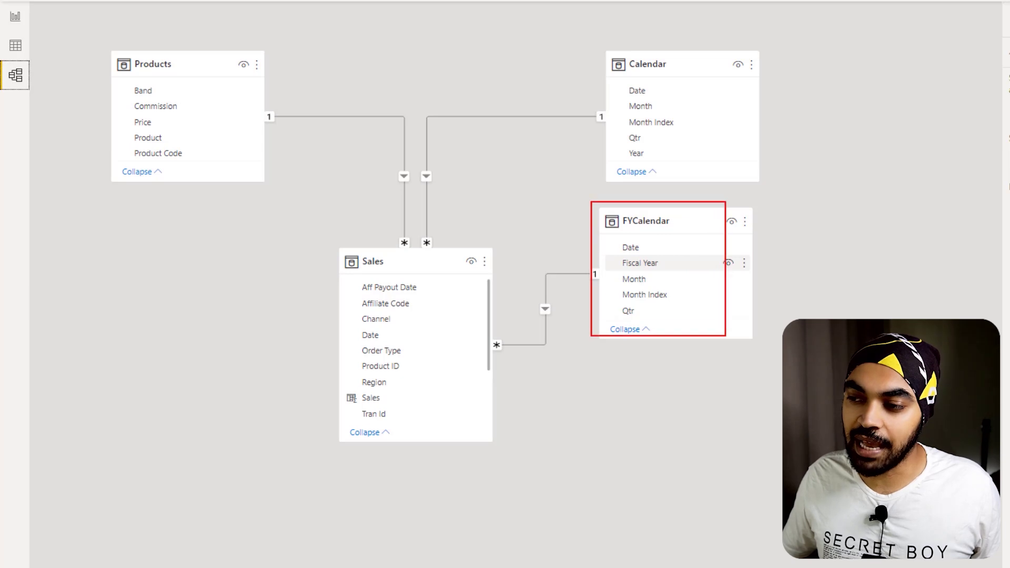
pyautogui.moveTo(601, 41)
pyautogui.mouseDown()
pyautogui.moveTo(681, 136)
pyautogui.moveTo(713, 195)
pyautogui.mouseUp()
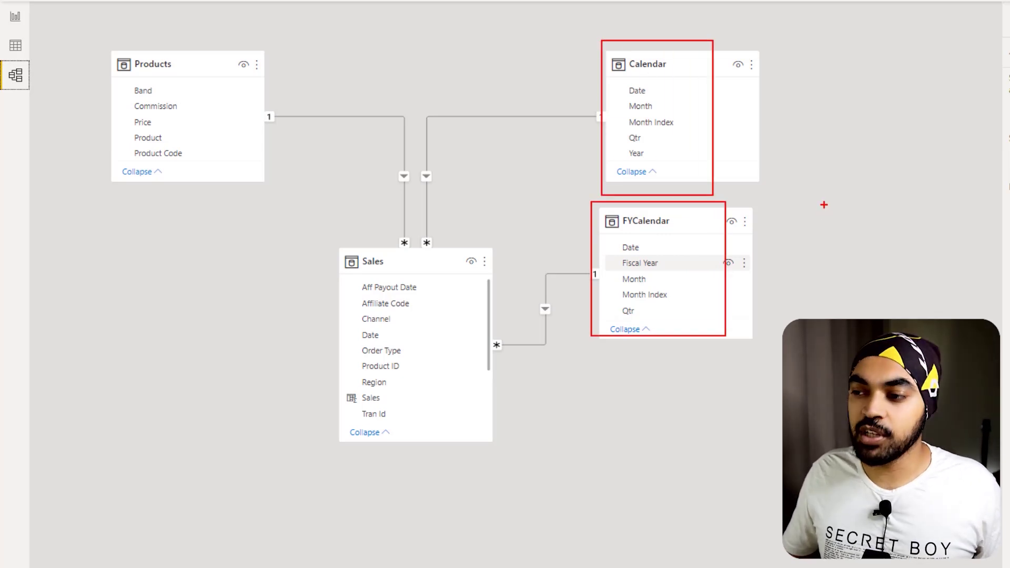
pyautogui.moveTo(824, 206); pyautogui.dragTo(777, 260)
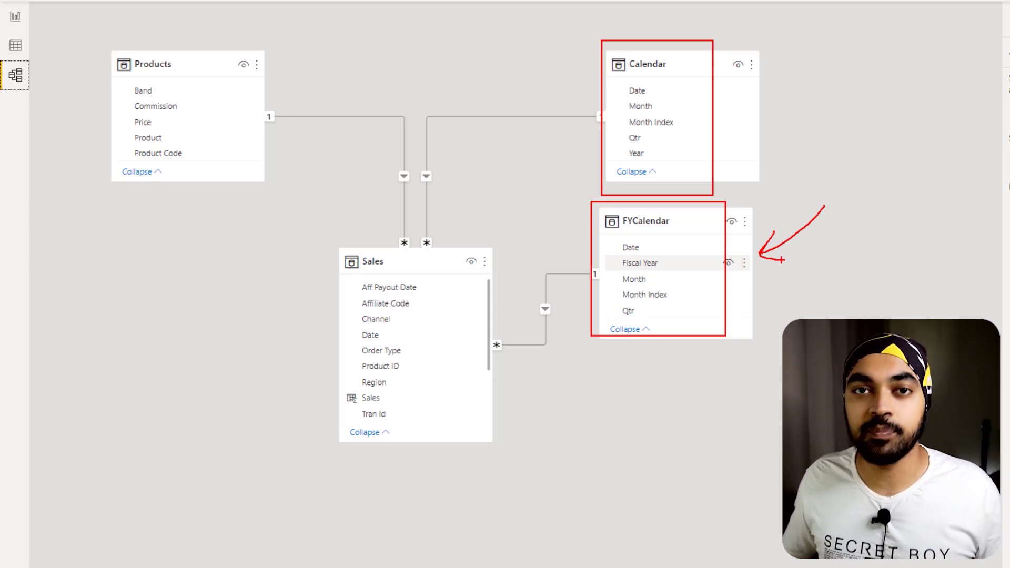
pyautogui.press('Escape')
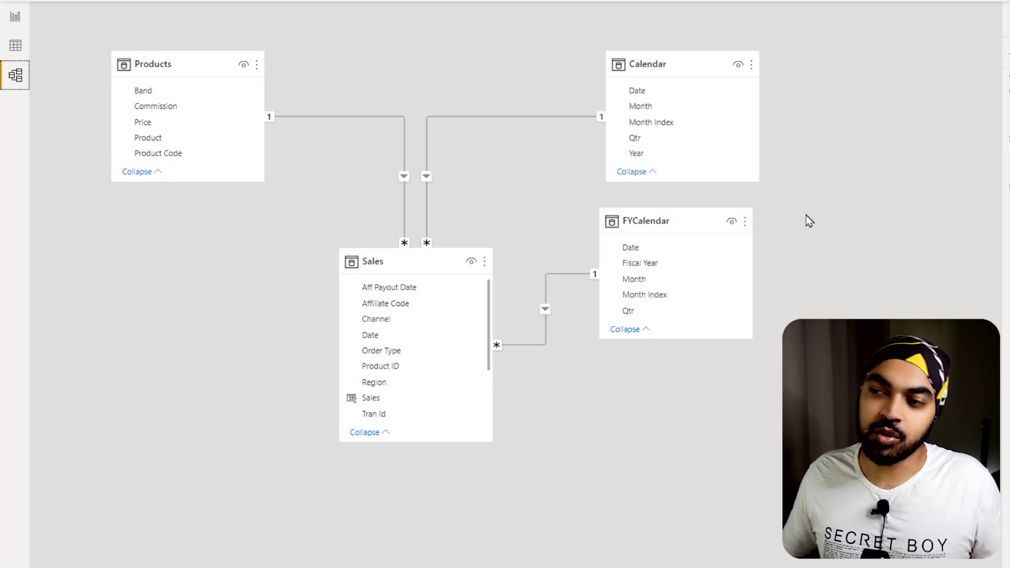
# - Compare the Calendar and FYCalendar tables in the model diagram as the date table for fiscal year growth
pyautogui.moveTo(681, 253); pyautogui.dragTo(725, 240)
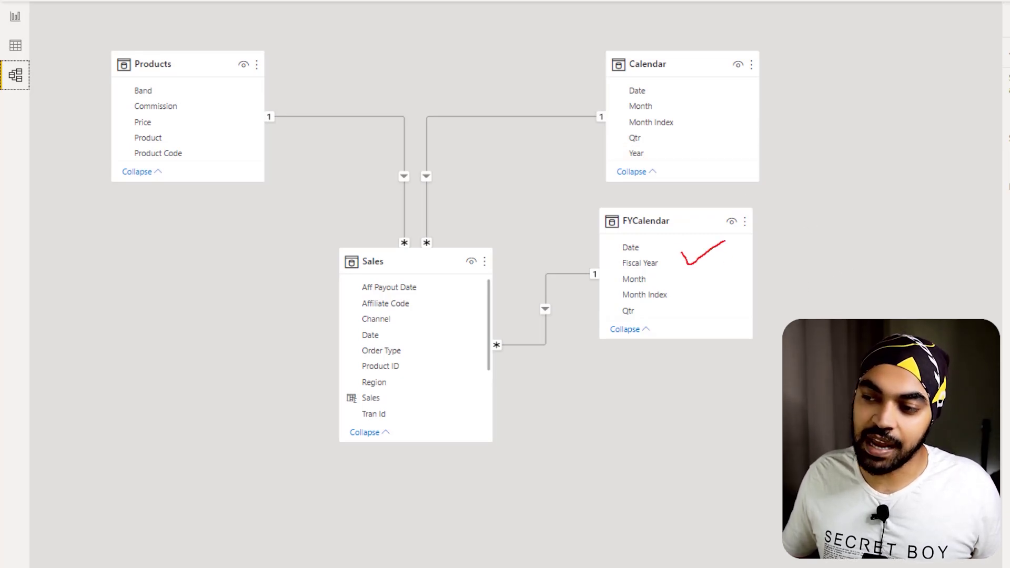
pyautogui.moveTo(630, 41); pyautogui.dragTo(717, 133)
pyautogui.moveTo(713, 61); pyautogui.dragTo(658, 151)
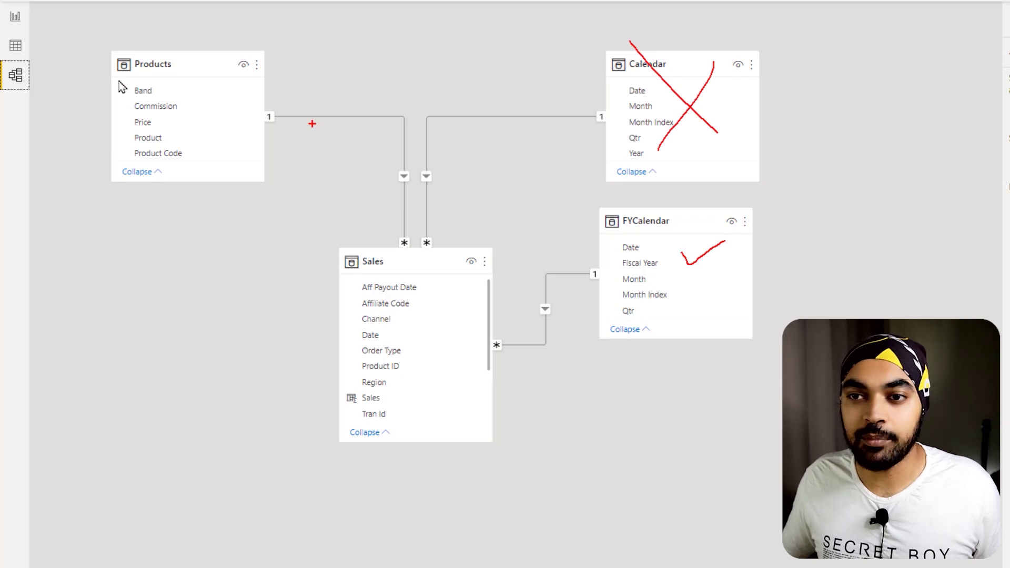
pyautogui.click(16, 17)
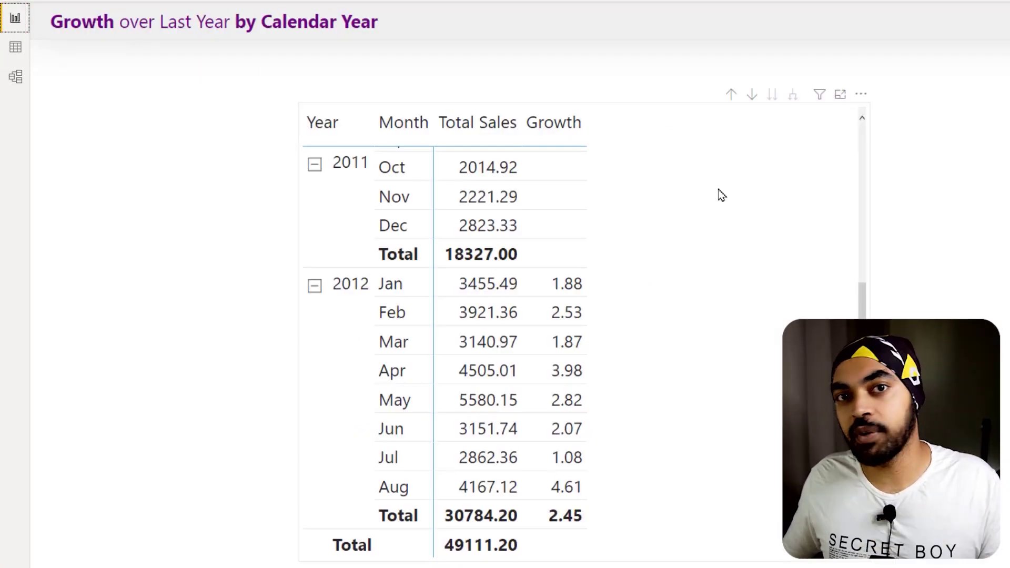
pyautogui.click(18, 77)
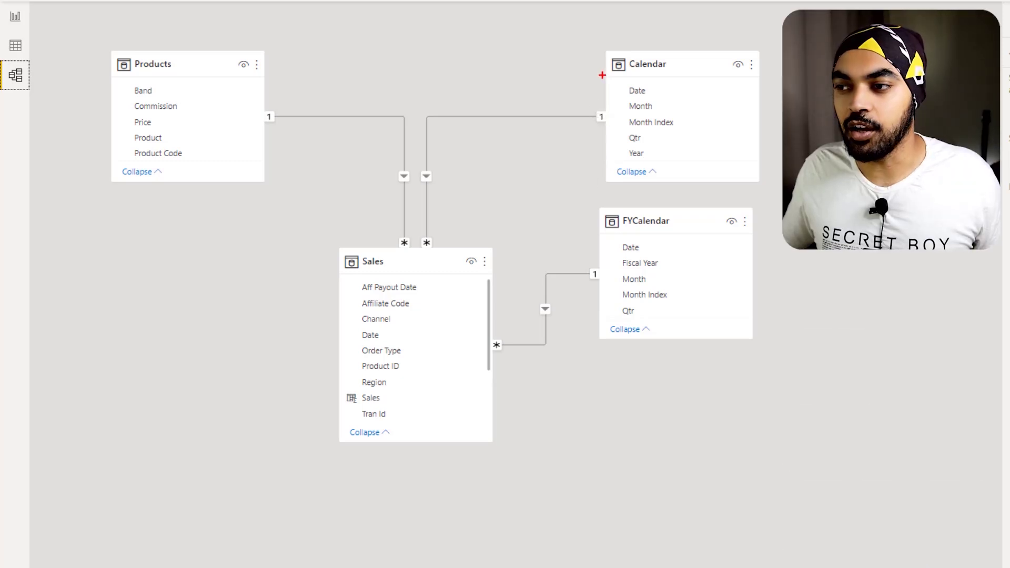
pyautogui.moveTo(603, 74); pyautogui.dragTo(700, 161)
pyautogui.moveTo(696, 121); pyautogui.dragTo(698, 241)
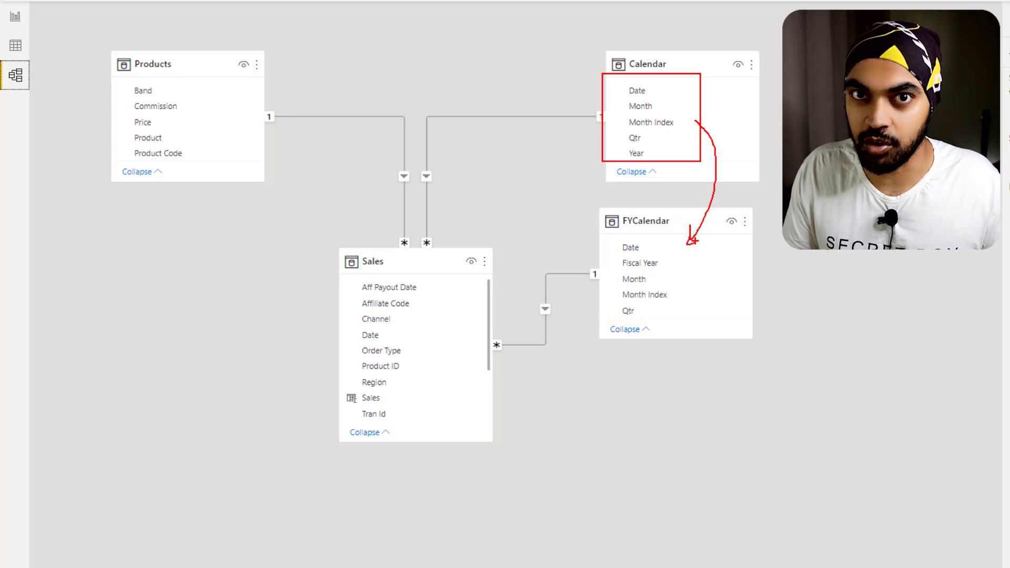
# - Return to the report and change the DATESBETWEEN dates column in the Growth measure to 'FYCalendar'[Date]
pyautogui.click(16, 16)
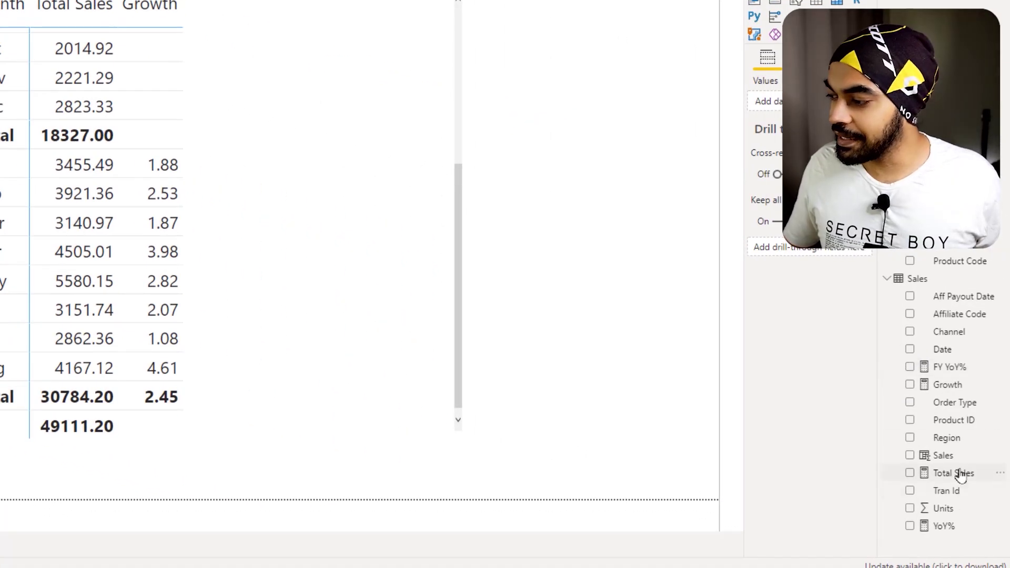
pyautogui.moveTo(936, 391); pyautogui.dragTo(974, 377)
pyautogui.click(955, 390)
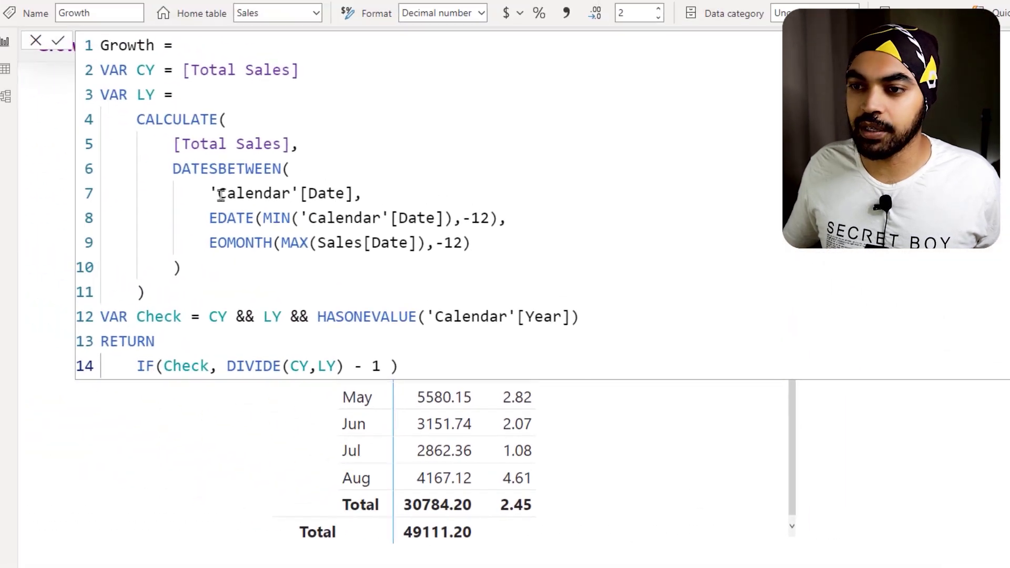
pyautogui.moveTo(220, 197); pyautogui.dragTo(306, 197)
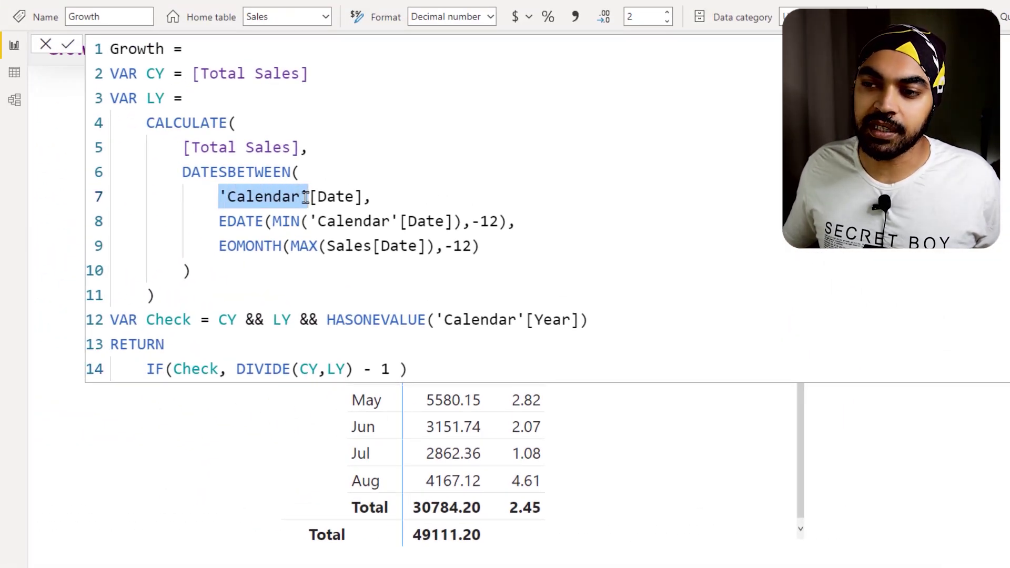
pyautogui.press('Left')
pyautogui.press('Right')
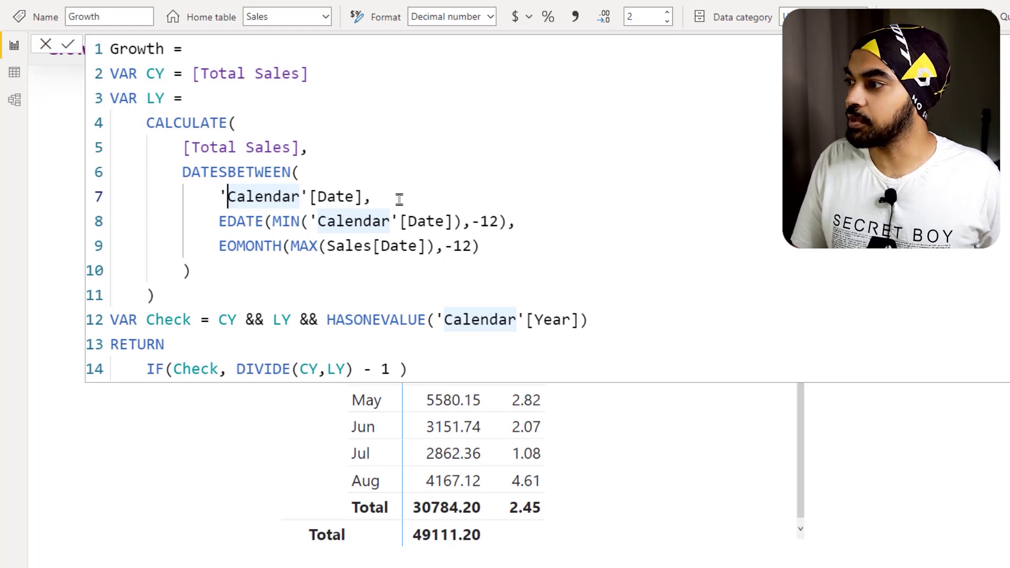
pyautogui.write('FY')
pyautogui.press('Escape')
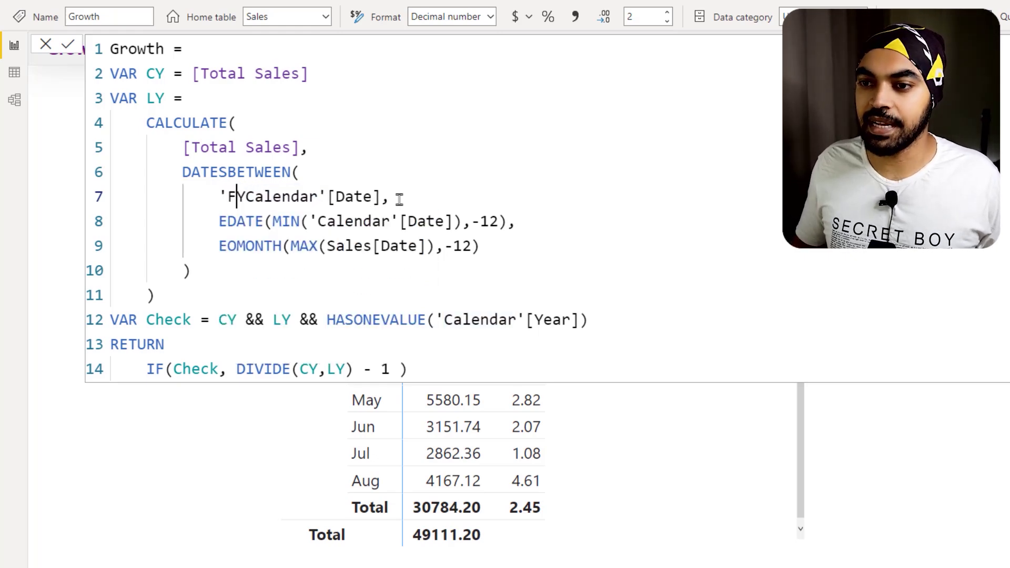
# - Change the start date's MIN argument inside EDATE to 'FYCalendar'[Date] in the Growth measure
pyautogui.press('Down')
pyautogui.press('Right')
pyautogui.press('Right')
pyautogui.press('Right')
pyautogui.press('Right')
pyautogui.press('Right')
pyautogui.press('Right')
pyautogui.press('Right')
pyautogui.press('Right')
pyautogui.press('Right')
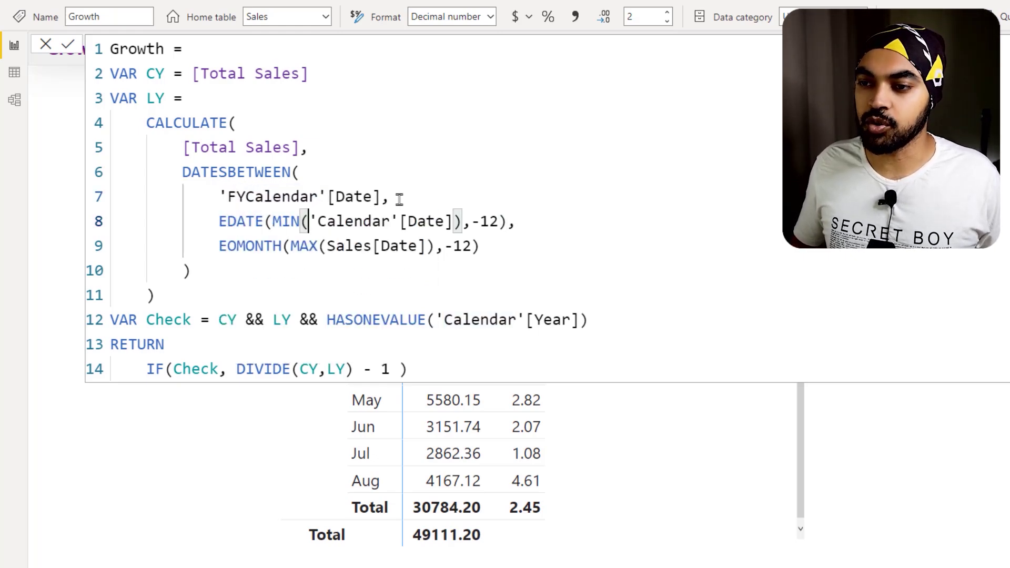
pyautogui.write('FY')
pyautogui.press('Escape')
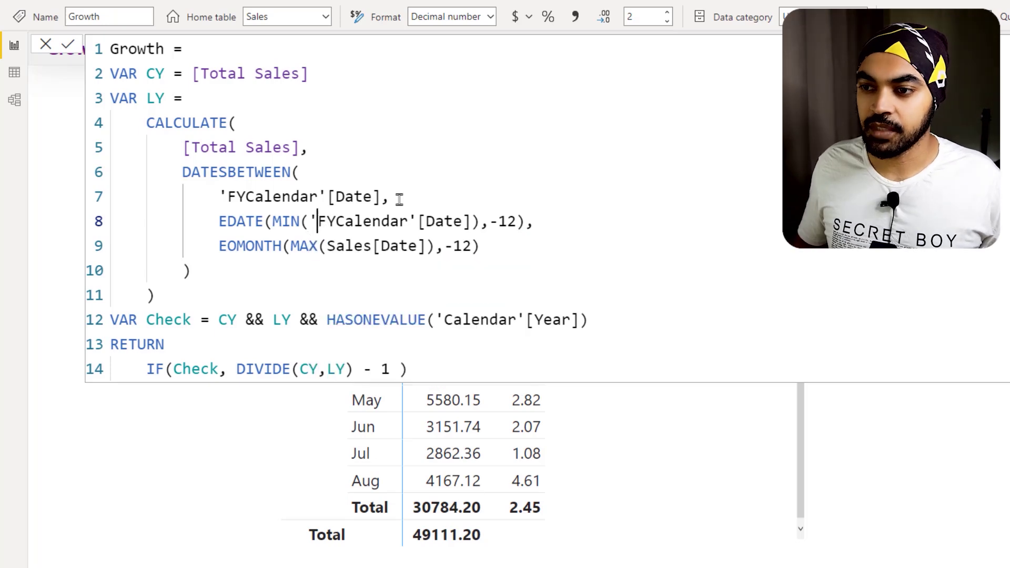
# - Change the HASONEVALUE argument in the Check variable to 'FYCalendar'[Fiscal Year] and commit the Growth measure
pyautogui.press('Left')
pyautogui.press('Left')
pyautogui.press('Down')
pyautogui.press('Down')
pyautogui.press('Down')
pyautogui.press('Down')
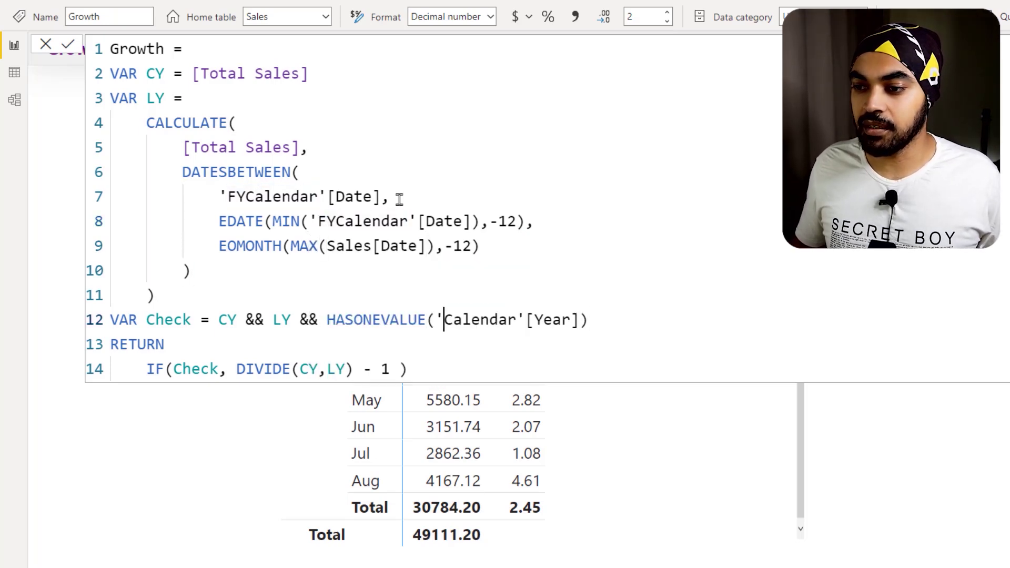
pyautogui.press('Left')
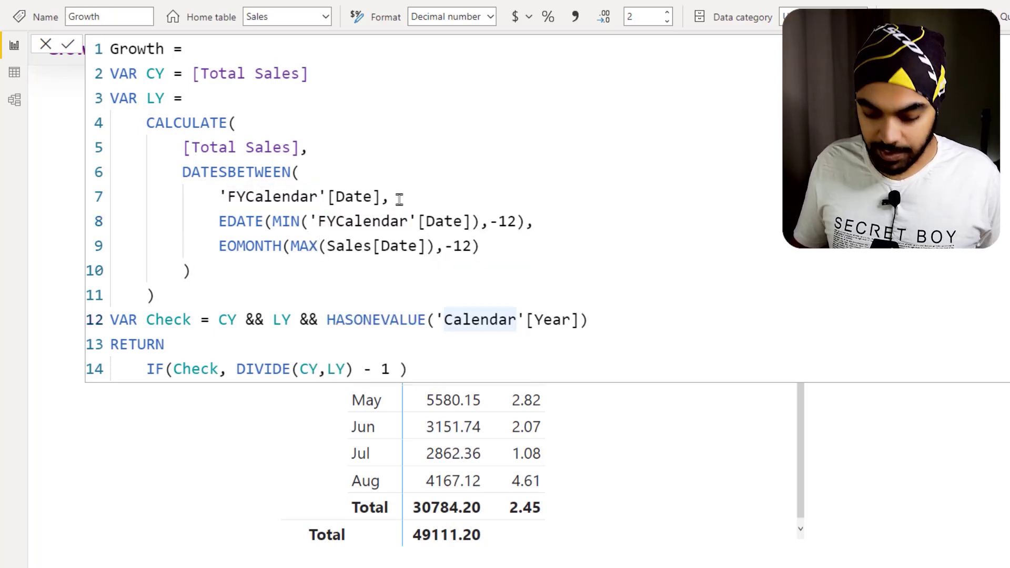
pyautogui.write('FY')
pyautogui.press('Tab')
pyautogui.press('Right')
pyautogui.press('Right')
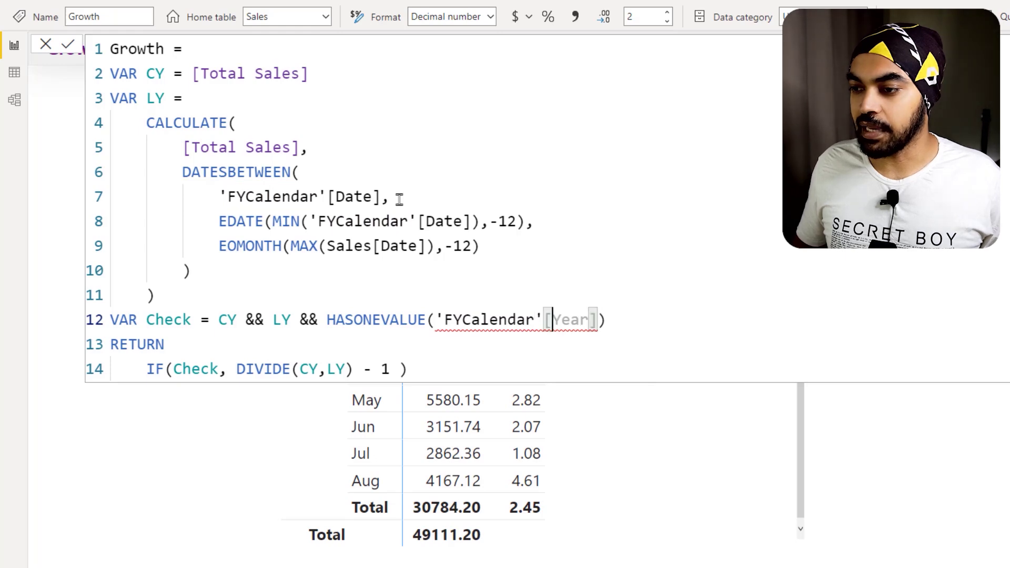
pyautogui.hotkey('ctrl', 'shift', 'Right')
pyautogui.write('fi')
pyautogui.press('Tab')
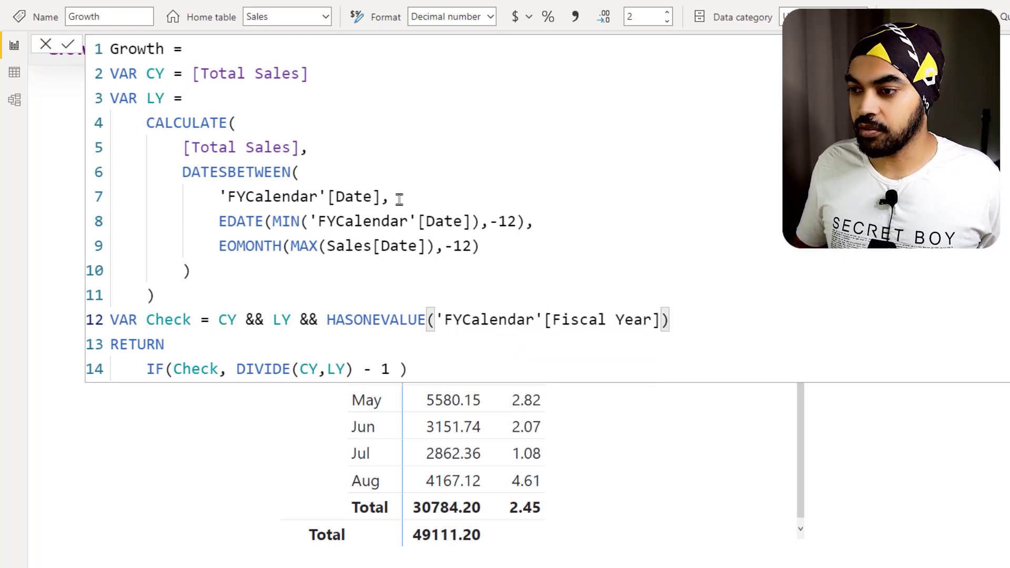
pyautogui.press('Return')
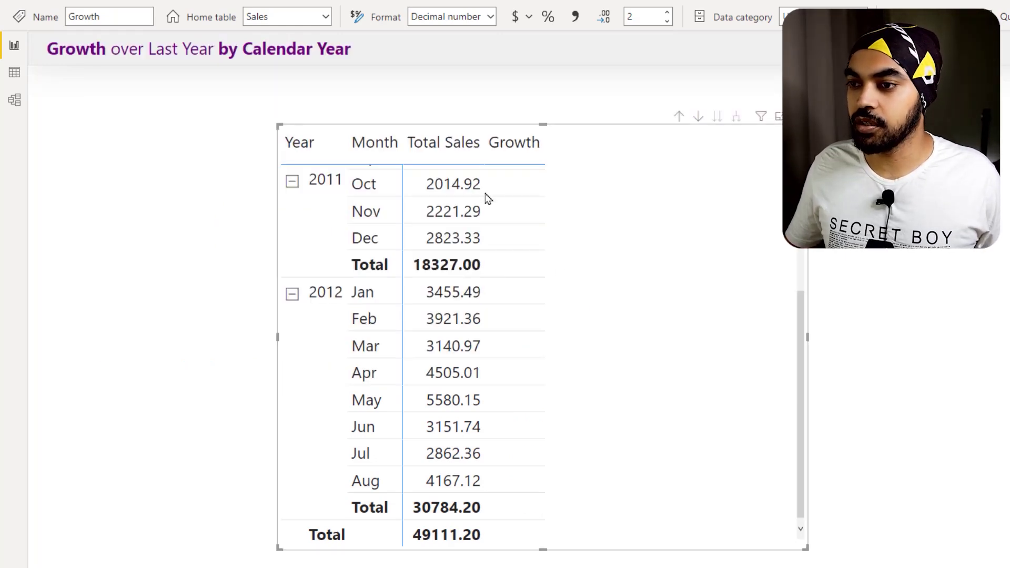
# - Replace the matrix's Year and Month row fields with Fiscal Year and Month from the FYCalendar table
pyautogui.click(477, 192)
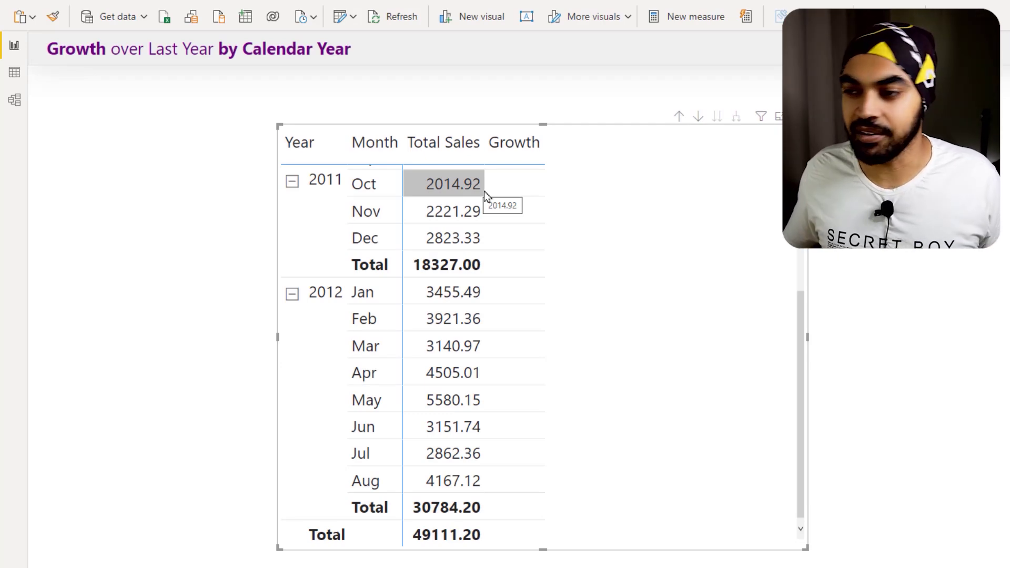
pyautogui.moveTo(942, 279); pyautogui.dragTo(865, 289)
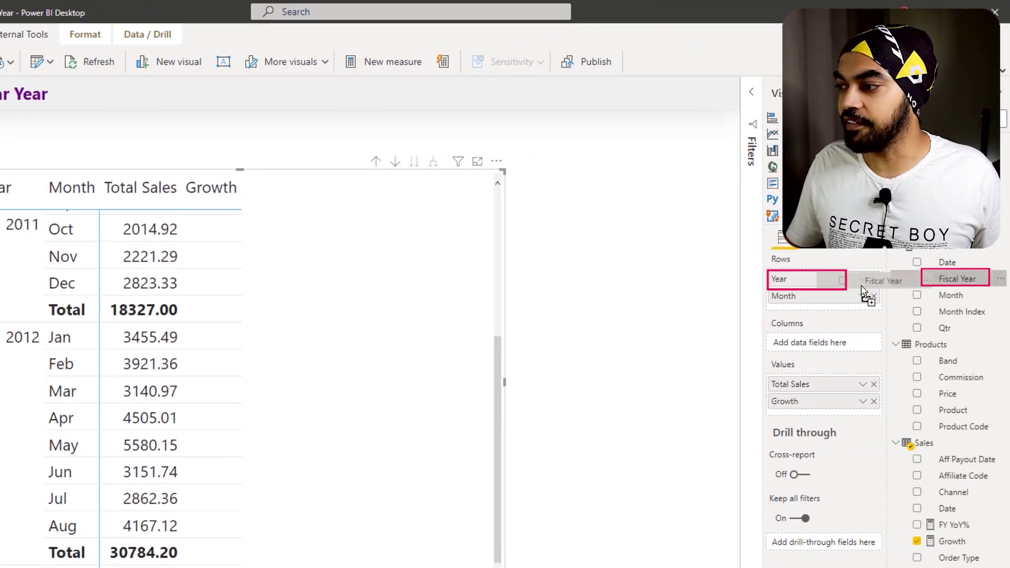
pyautogui.click(873, 279)
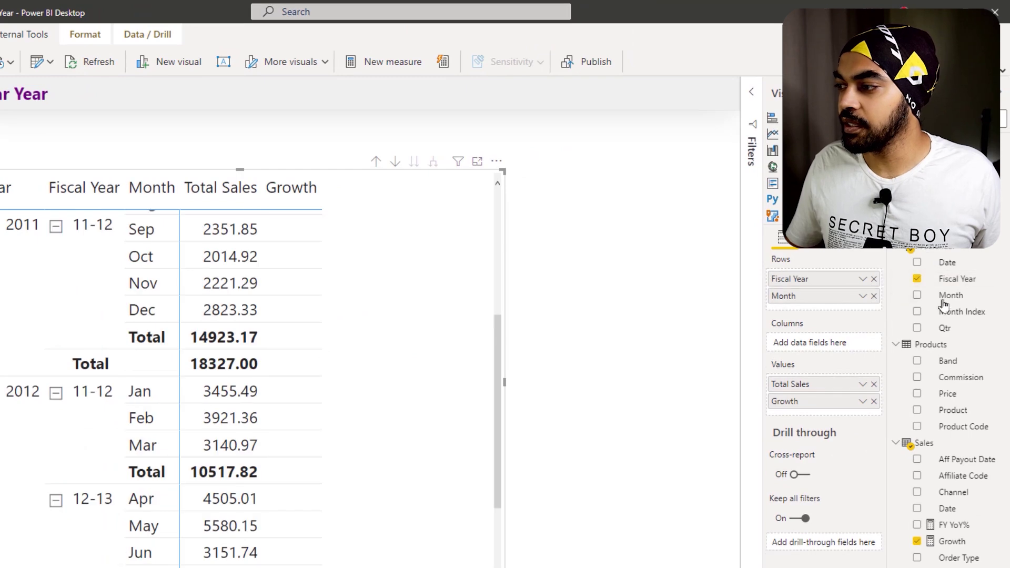
pyautogui.moveTo(926, 295); pyautogui.dragTo(837, 297)
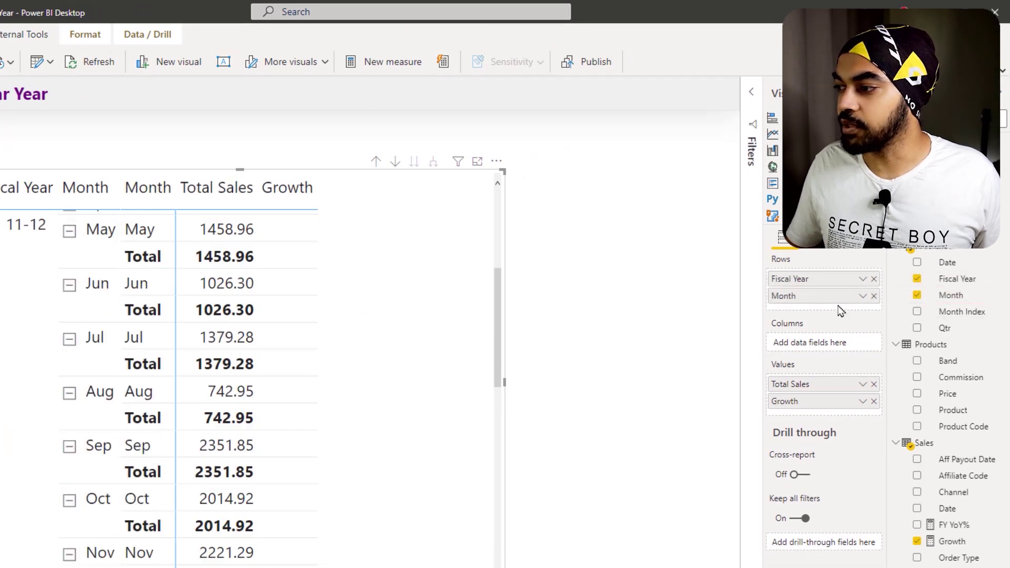
pyautogui.scroll(-1, 464, 330)
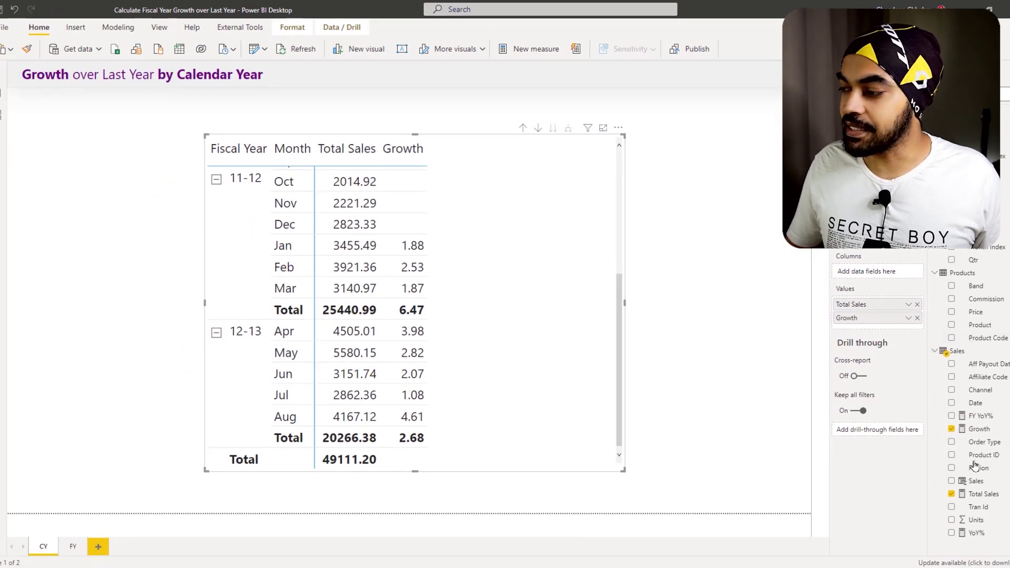
# - Format the Growth measure as a percentage and return to the matrix
pyautogui.click(980, 429)
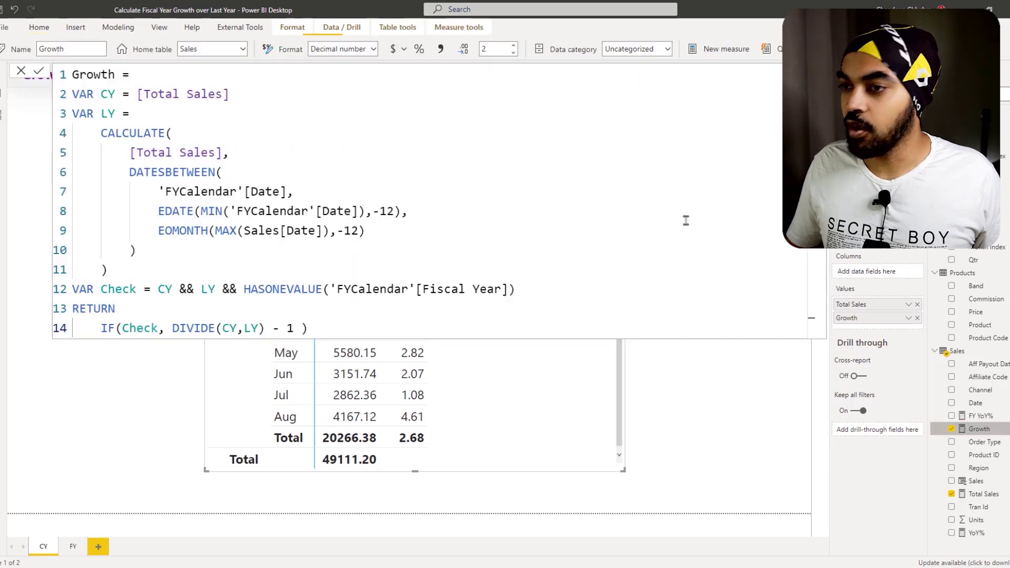
pyautogui.click(419, 49)
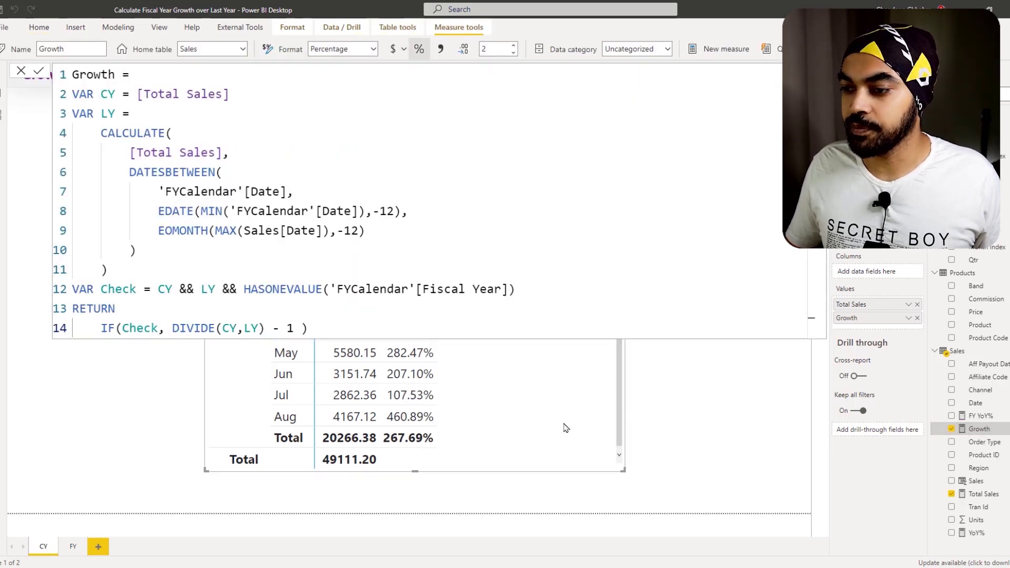
pyautogui.press('Escape')
pyautogui.click(516, 210)
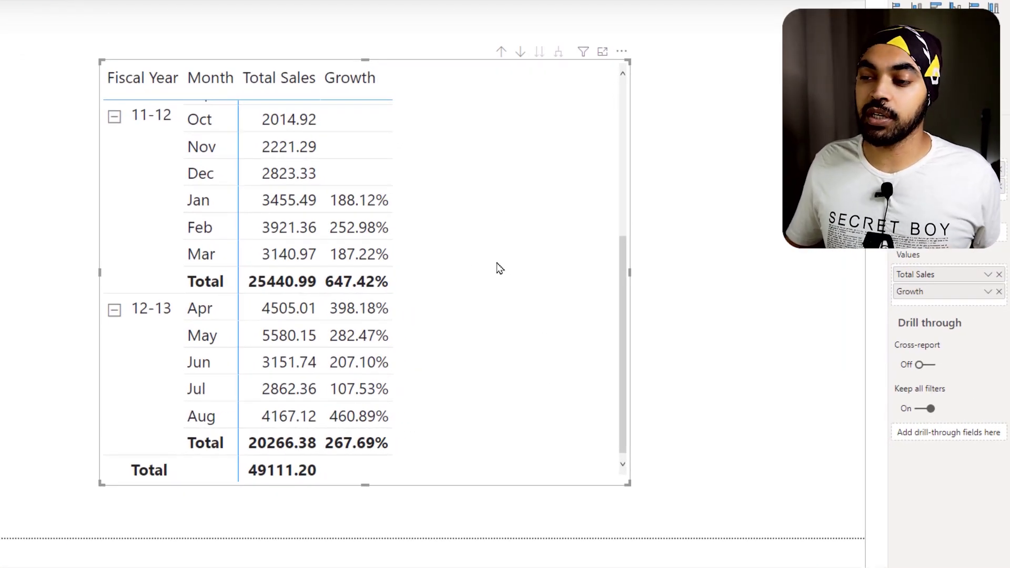
# - Examine the matrix's Growth values by fiscal year, comparing the April to March months of 11-12 with that year's total
pyautogui.scroll(4, 494, 254)
pyautogui.scroll(-4, 495, 254)
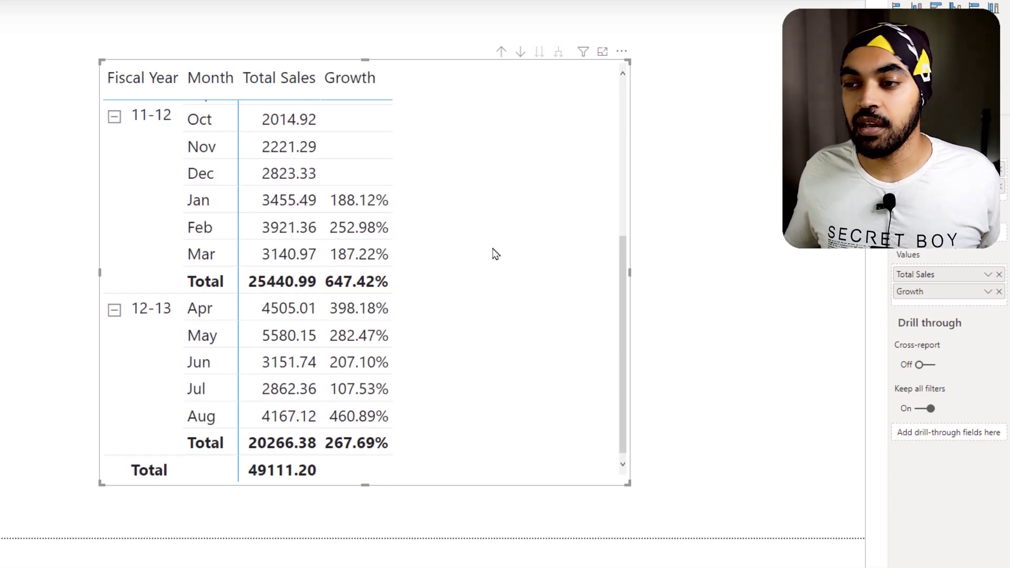
pyautogui.scroll(3, 495, 254)
pyautogui.scroll(1, 494, 253)
pyautogui.scroll(-4, 489, 254)
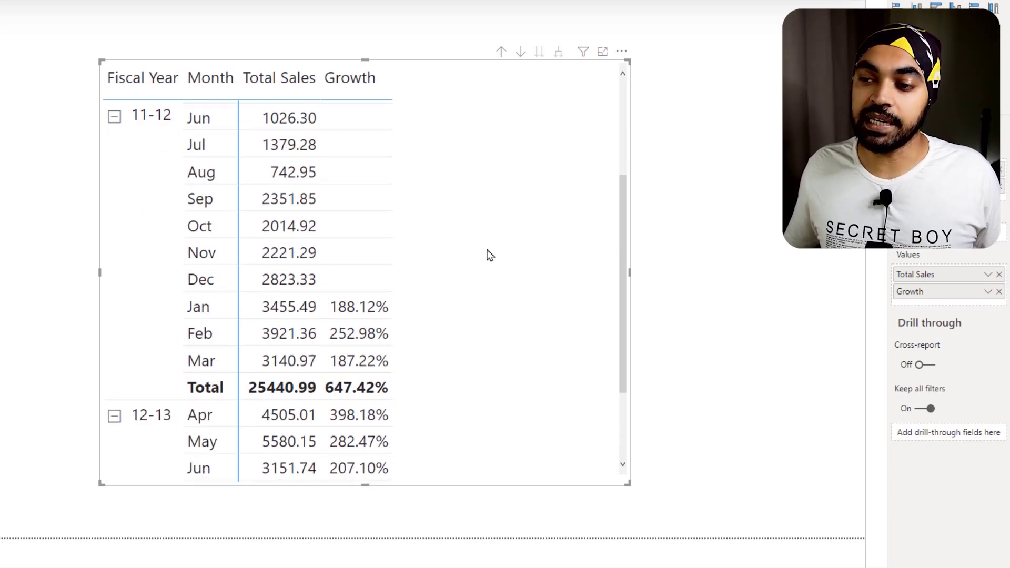
pyautogui.scroll(2, 391, 247)
pyautogui.hotkey('ctrl', '2')
pyautogui.moveTo(106, 123)
pyautogui.mouseDown()
pyautogui.moveTo(176, 185)
pyautogui.moveTo(245, 392)
pyautogui.moveTo(239, 446)
pyautogui.mouseUp()
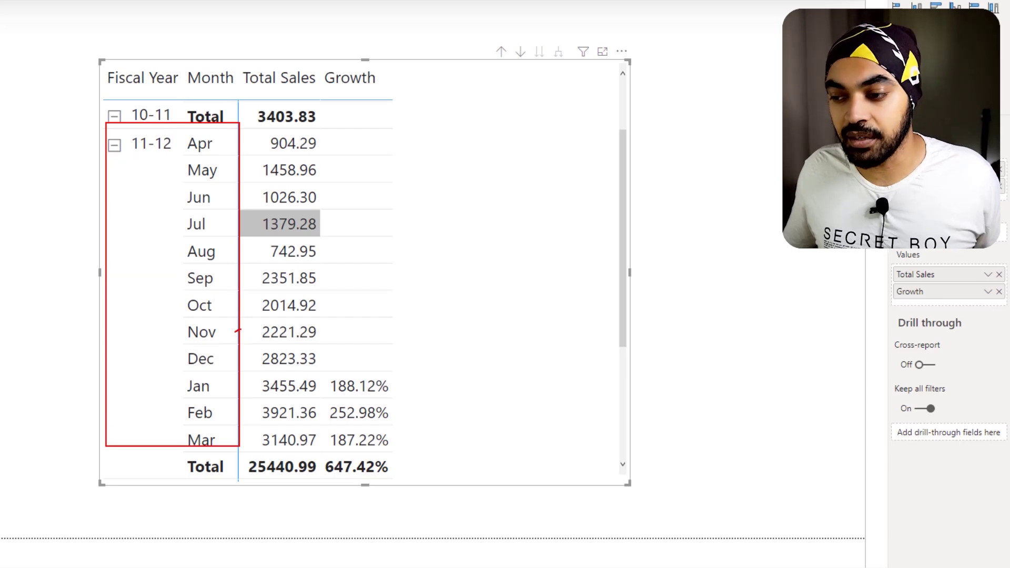
pyautogui.moveTo(238, 330)
pyautogui.mouseDown()
pyautogui.moveTo(391, 314)
pyautogui.moveTo(415, 394)
pyautogui.mouseUp()
pyautogui.press('Escape')
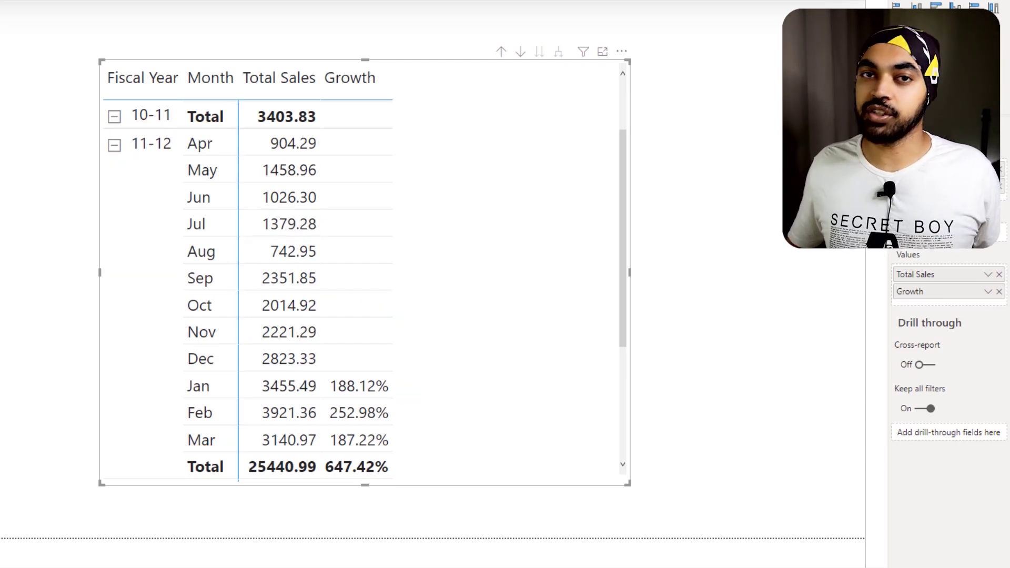